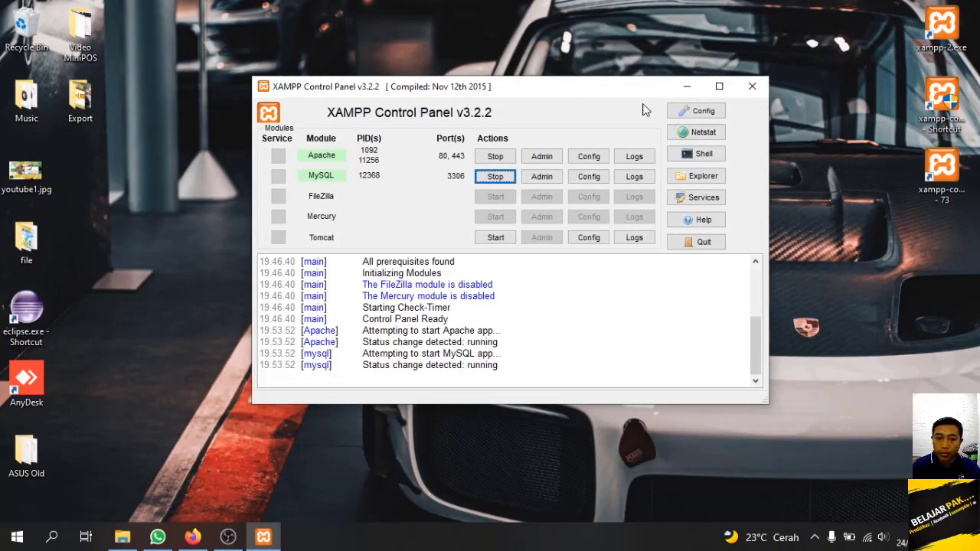
- Switch to Firefox, search for "downlod xamp" and open the Download XAMPP page from Apache Friends
left_click(192, 537)
left_click(334, 18)
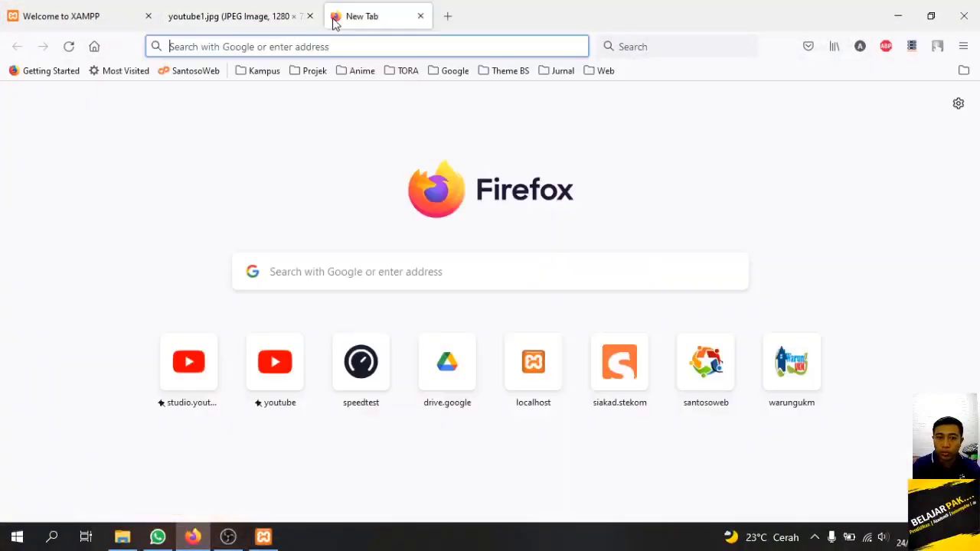
left_click(310, 17)
left_click(303, 45)
type("d")
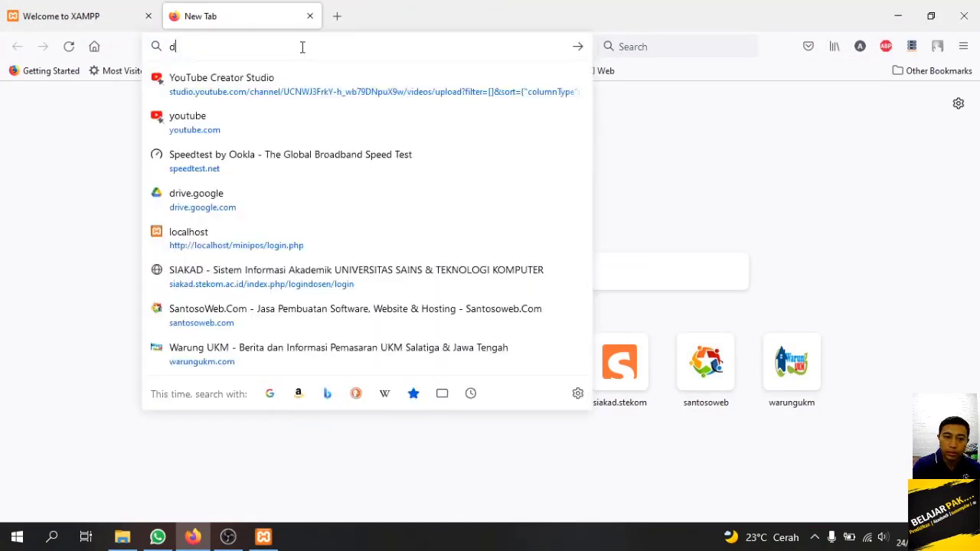
type("own")
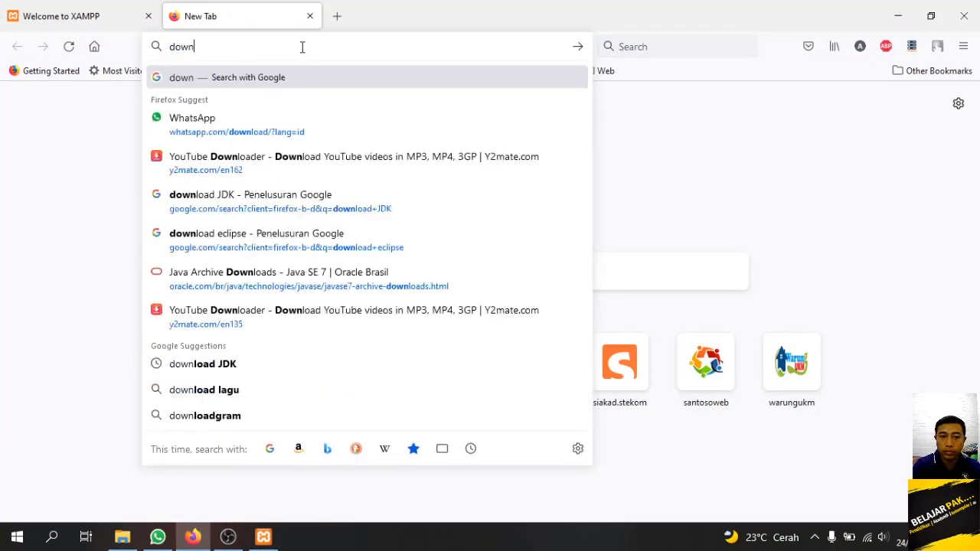
type("lod xamp")
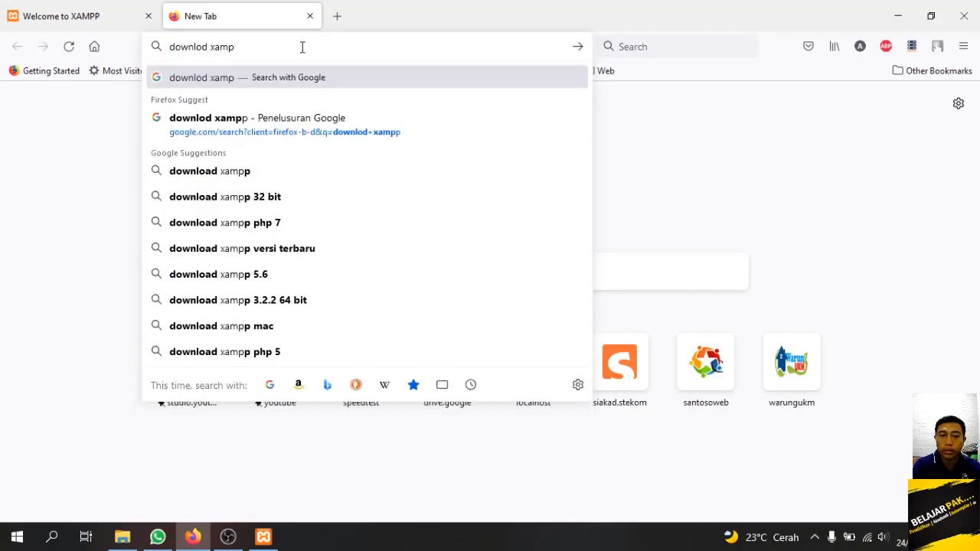
key("Return")
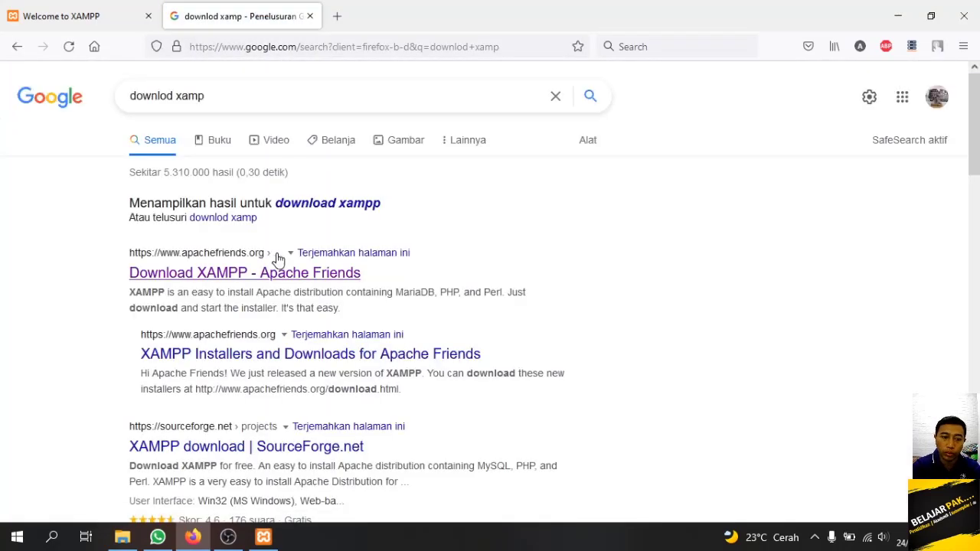
left_click(278, 264)
- Search for "download wampp" in a new tab and open the wampserver.com result
left_click(341, 21)
type("d")
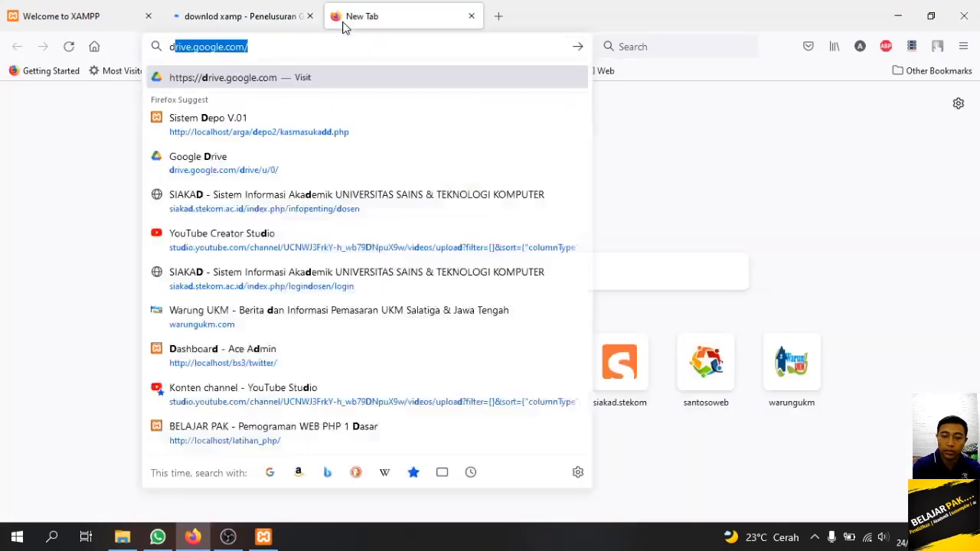
type("own")
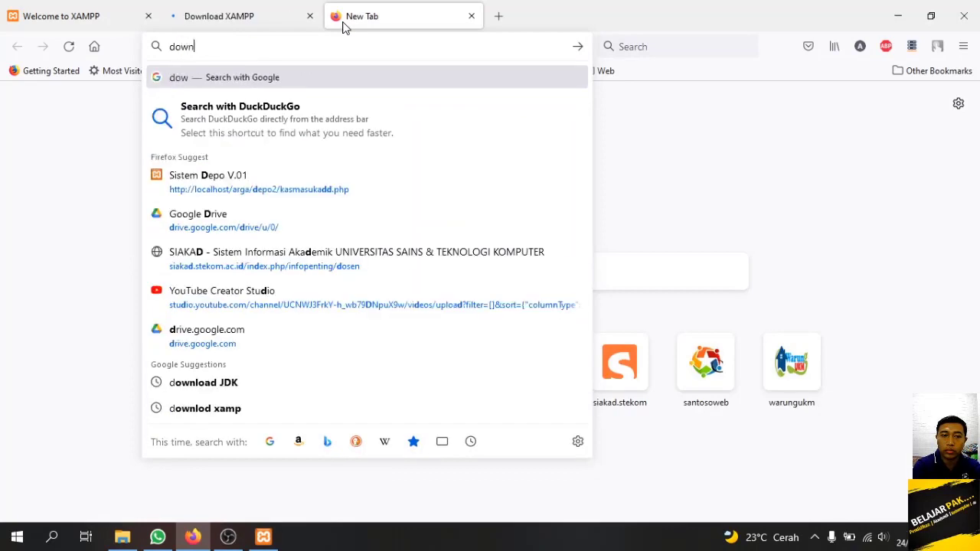
type("load wampp")
key("Return")
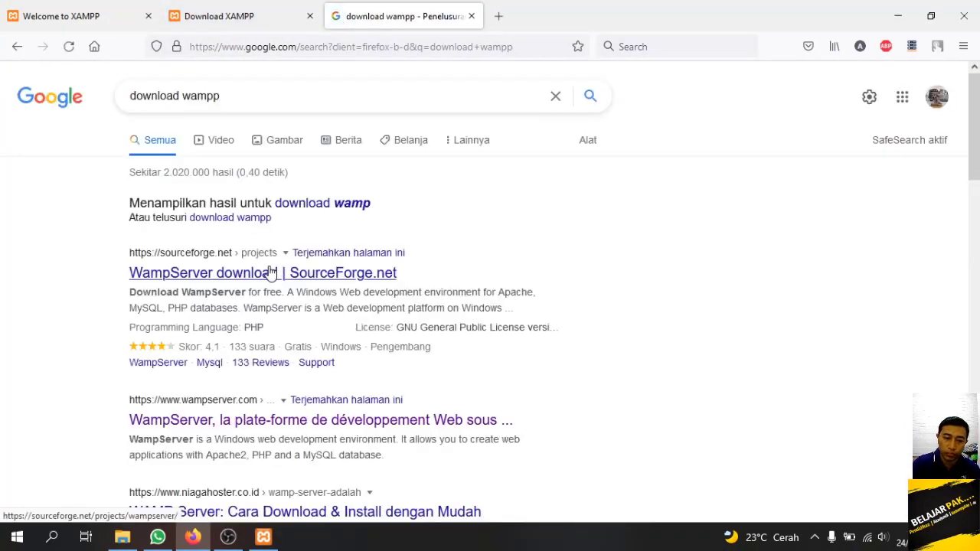
scroll(270, 277, "down", 2)
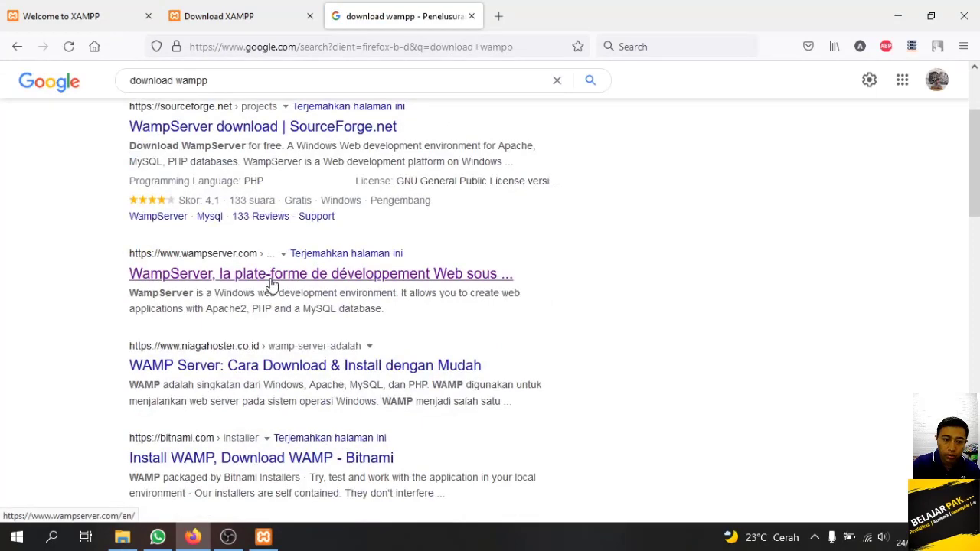
- Review the XAMPP for Windows versions on the Apache Friends download page
left_click(230, 16)
scroll(471, 245, "down", 3)
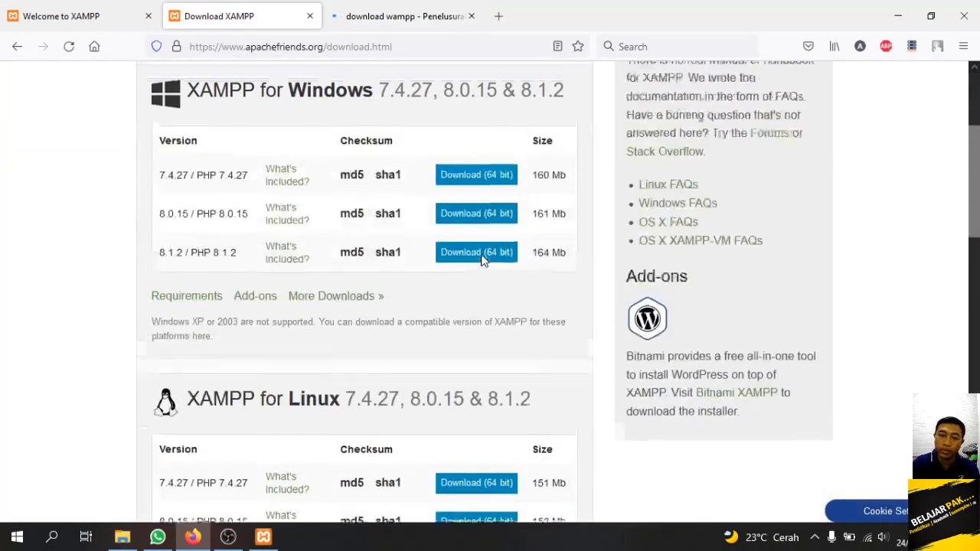
scroll(482, 260, "up", 3)
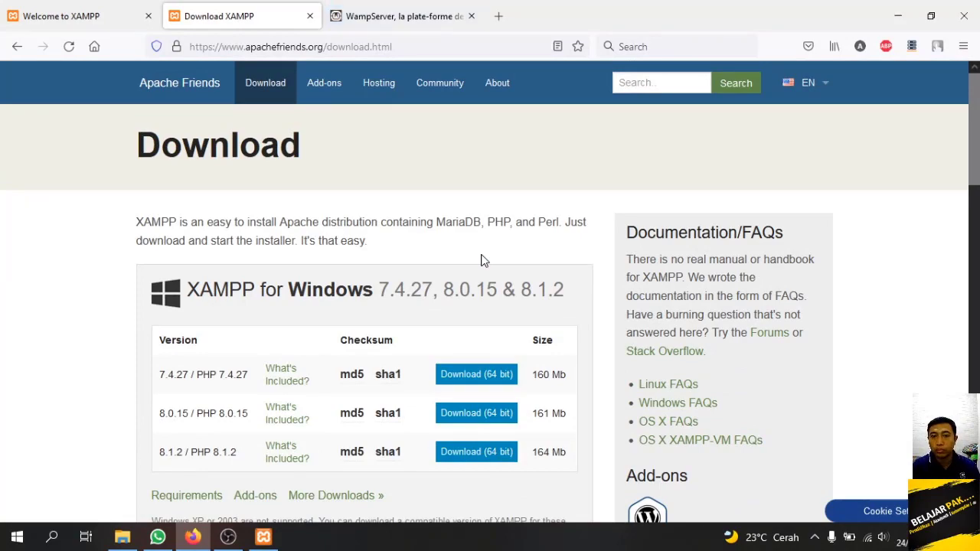
- Examine the WampServer home page, including its Downloads section
left_click(429, 27)
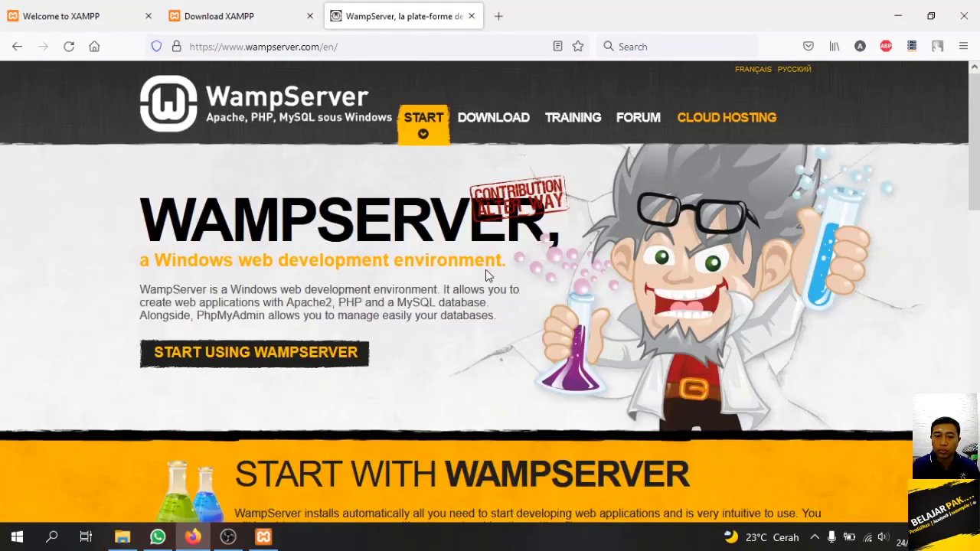
scroll(488, 276, "down", 5)
scroll(487, 277, "down", 3)
scroll(486, 285, "up", 5)
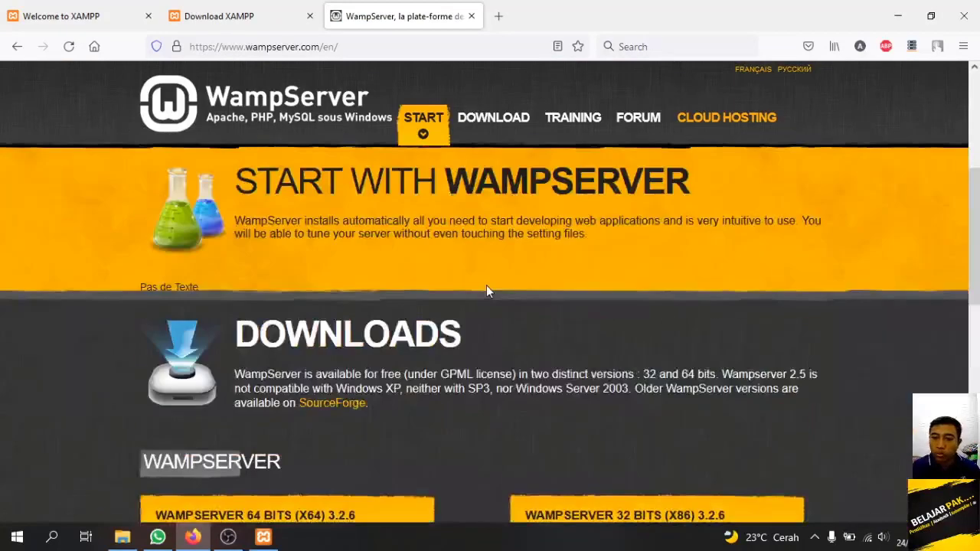
scroll(487, 285, "up", 4)
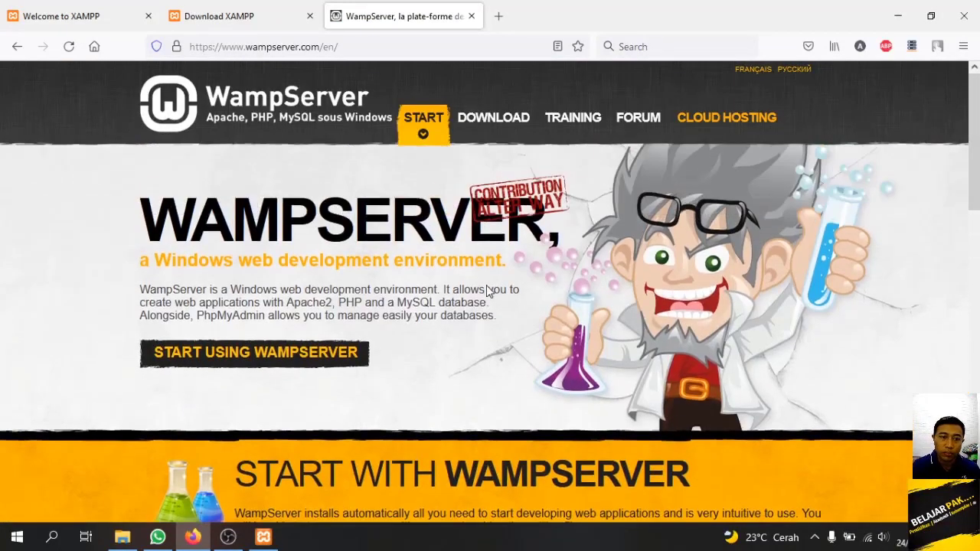
- Close the WampServer page and examine the XAMPP downloads offered for Windows, Linux and OS X
left_click(242, 9)
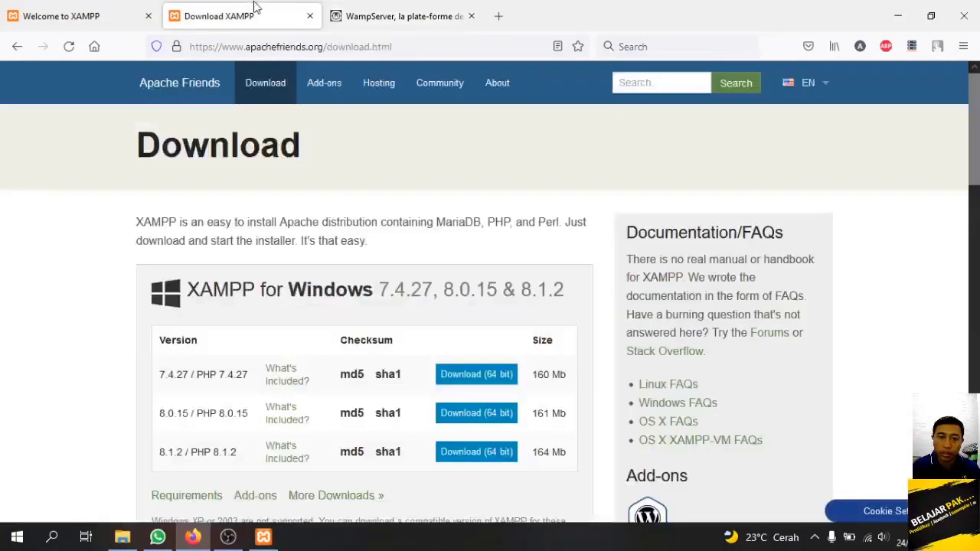
left_click(470, 16)
scroll(388, 293, "down", 2)
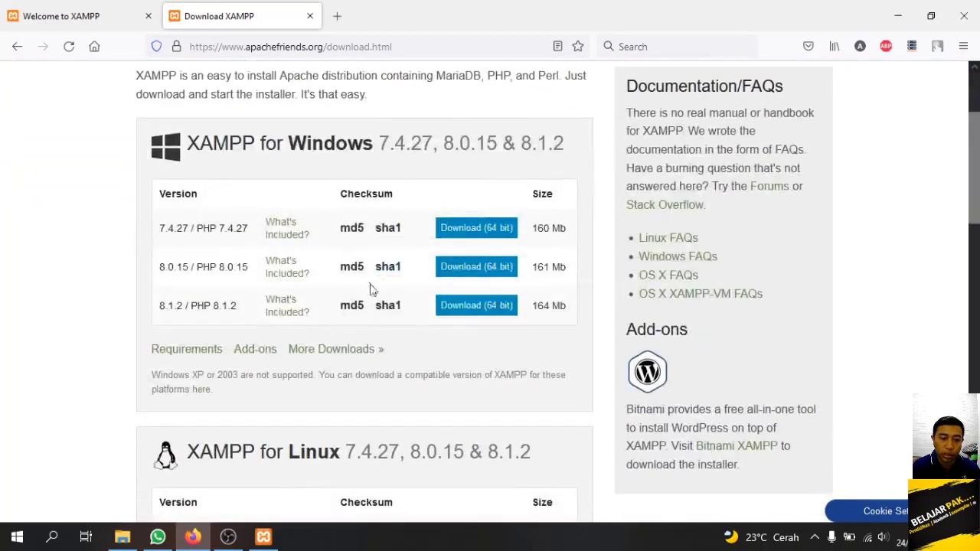
scroll(390, 269, "down", 3)
scroll(390, 271, "down", 2)
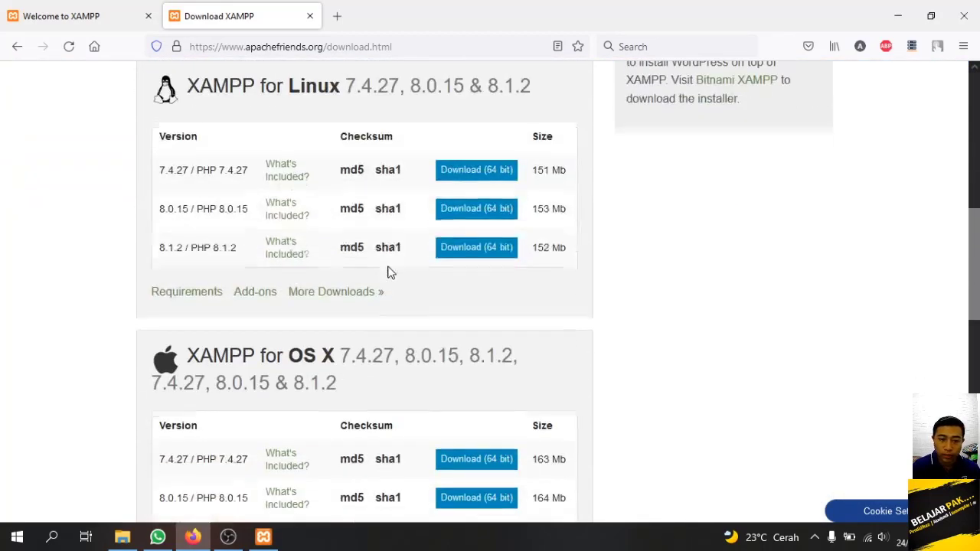
scroll(730, 126, "up", 4)
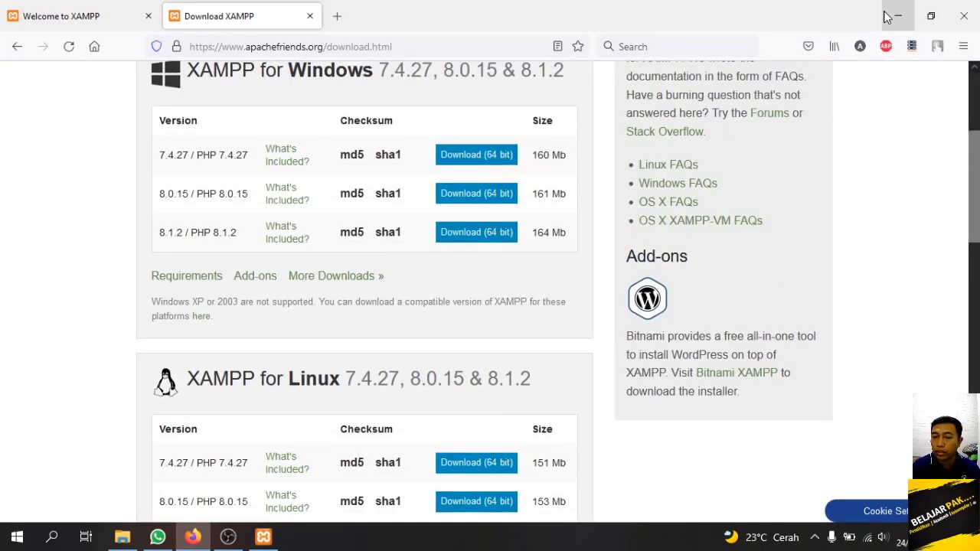
- Leave the browser on the local XAMPP dashboard, return to the desktop and shift the XAMPP Control Panel v3.2.2 window slightly
left_click(105, 8)
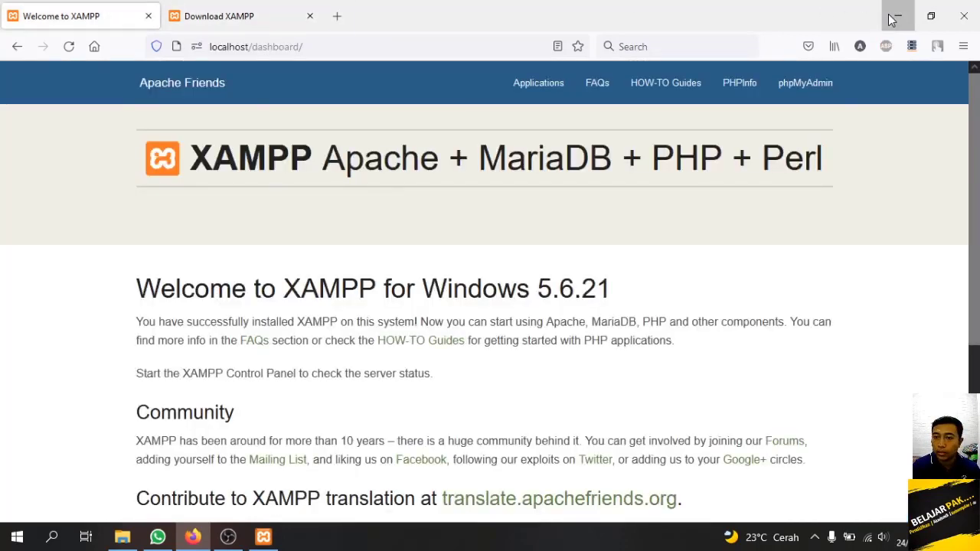
left_click(896, 13)
left_click(943, 99)
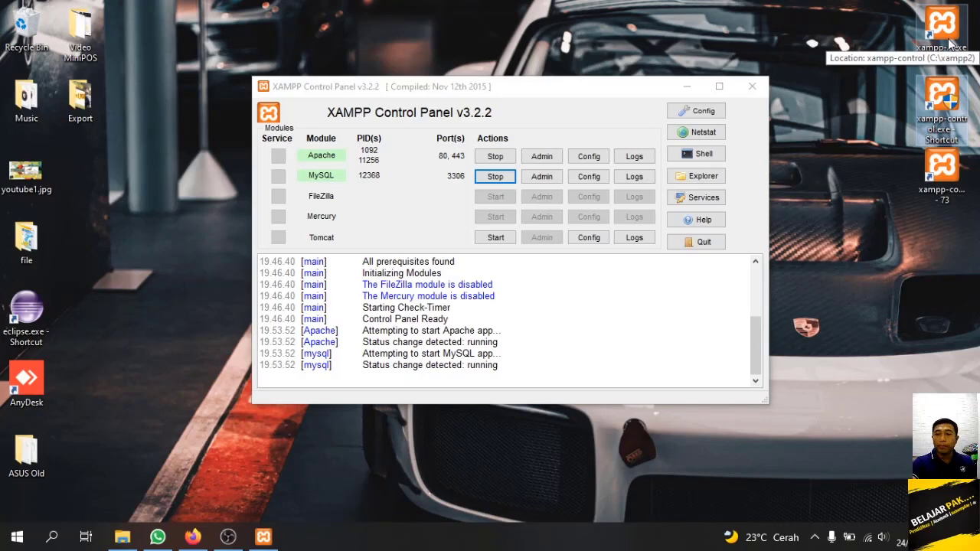
left_click(951, 174)
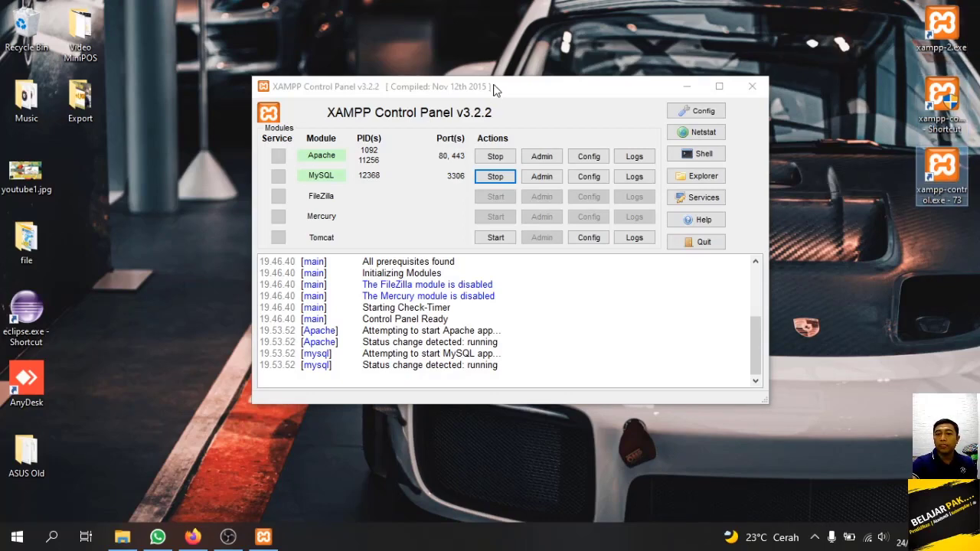
left_click_drag(496, 92, 469, 86)
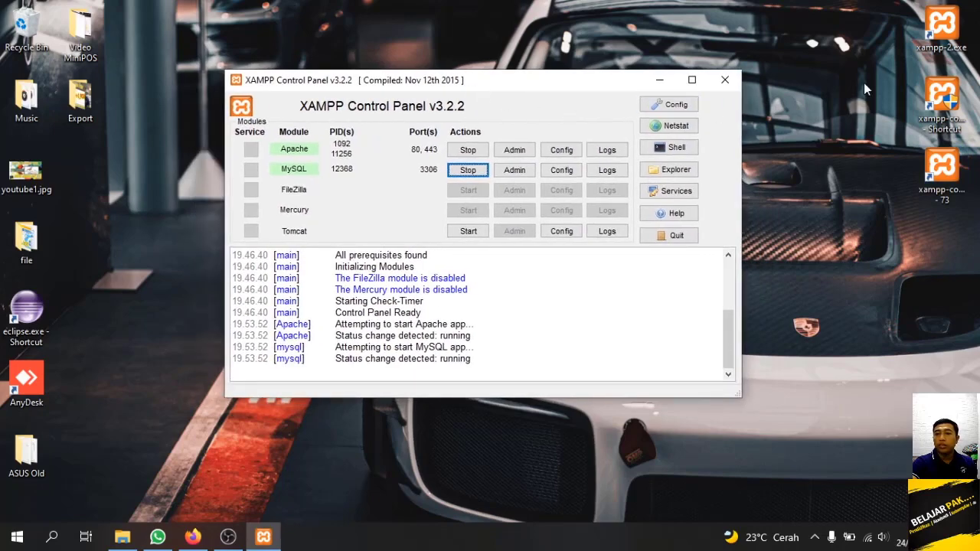
left_click(941, 170)
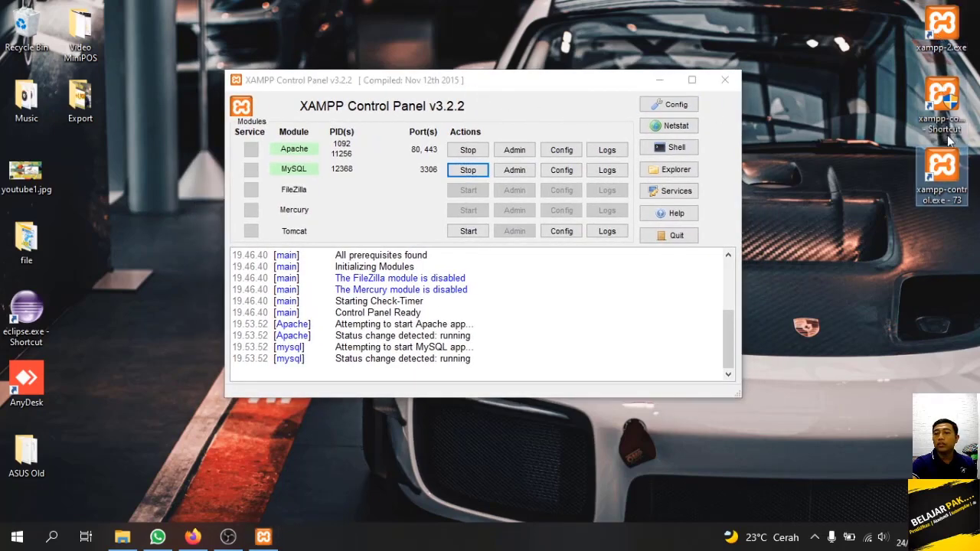
left_click(950, 115)
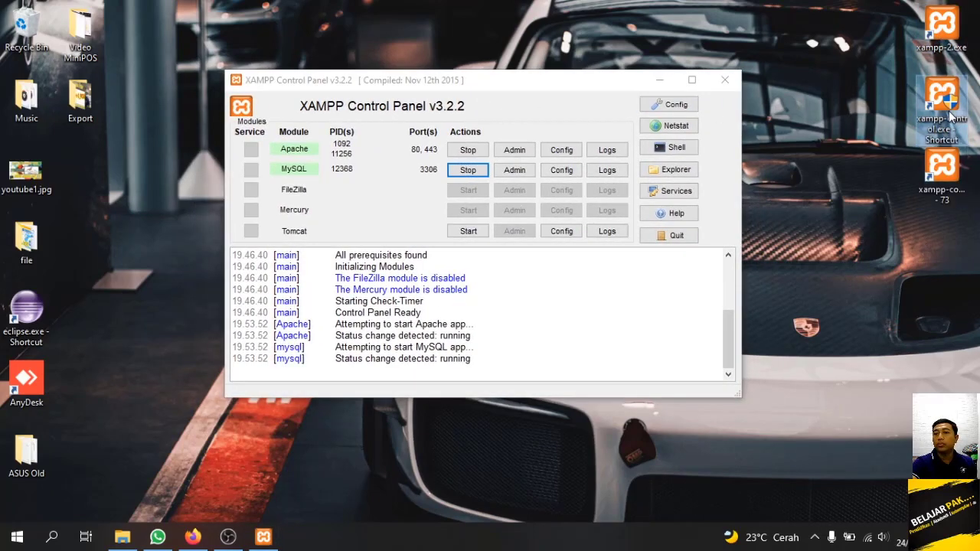
left_click(951, 43)
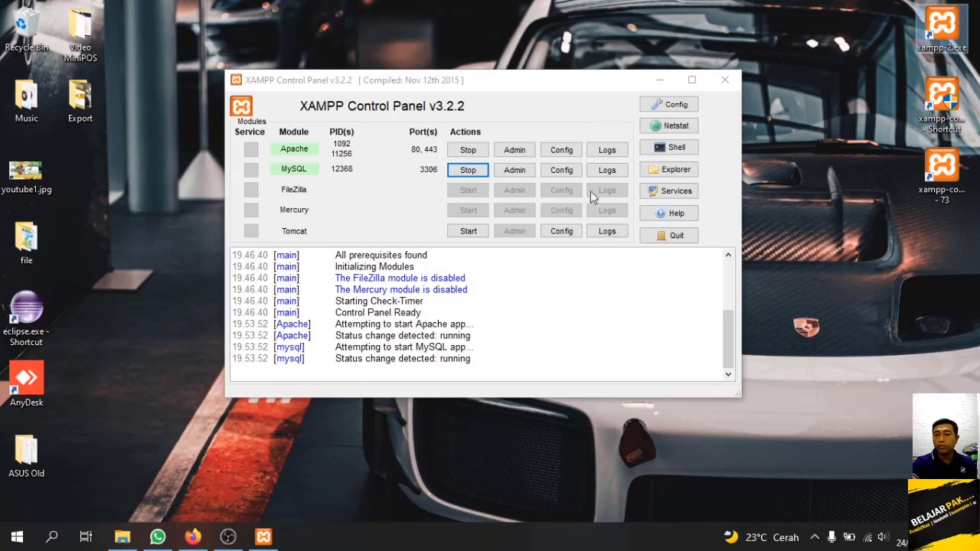
left_click(954, 39)
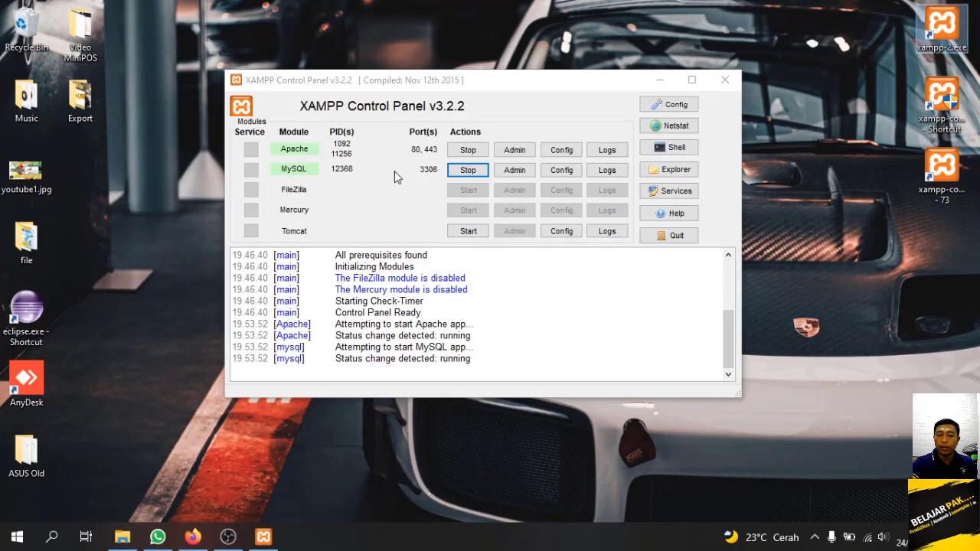
- Launch the second XAMPP Control Panel from the "xampp-control.exe - 73" shortcut and place its window partly beside the first one
double_click(949, 177)
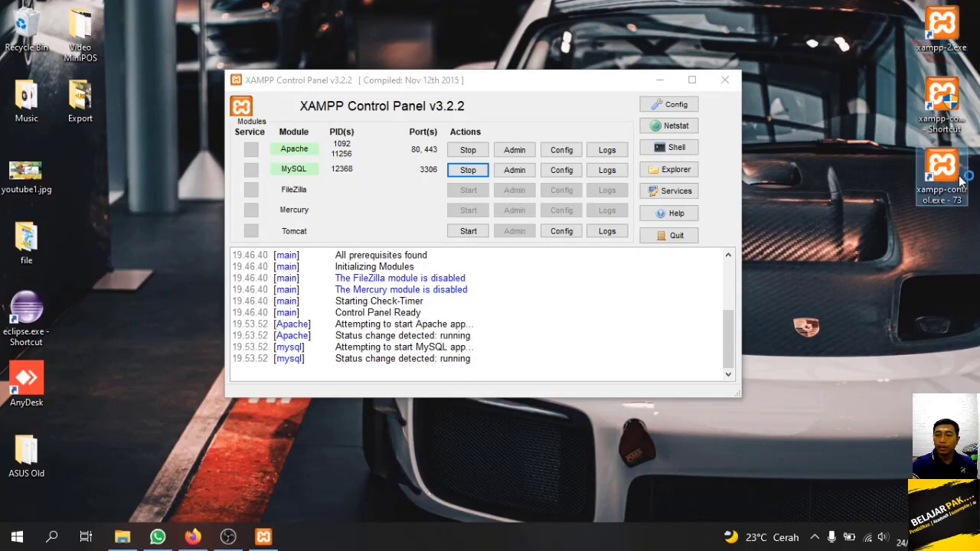
left_click_drag(485, 91, 641, 195)
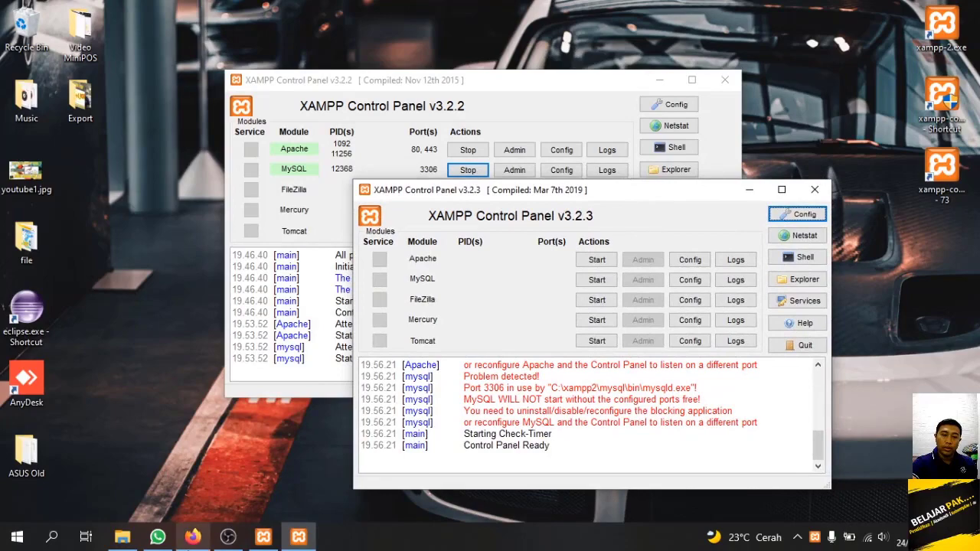
- Switch to Firefox, close the existing XAMPP tabs and load localhost/ in a new tab
left_click(193, 536)
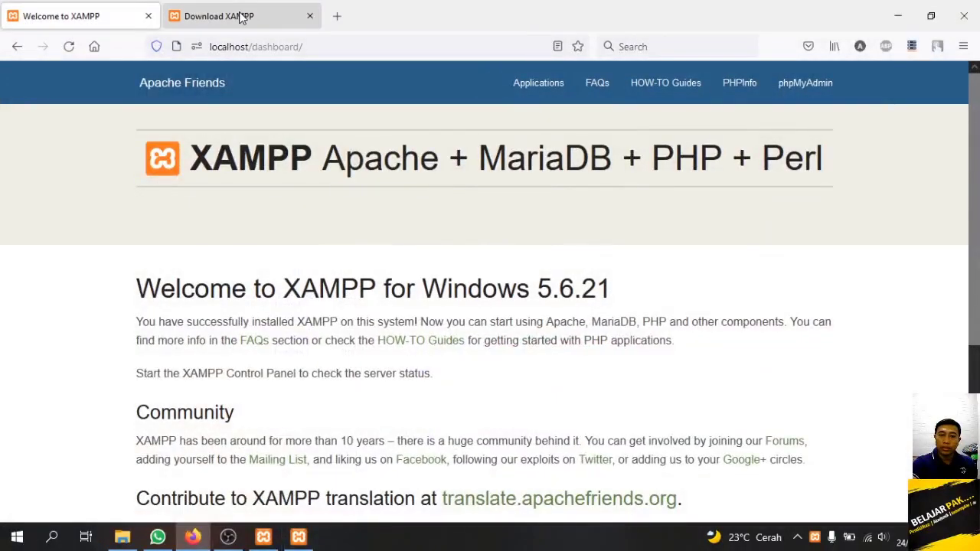
left_click(337, 15)
left_click(141, 16)
left_click(150, 16)
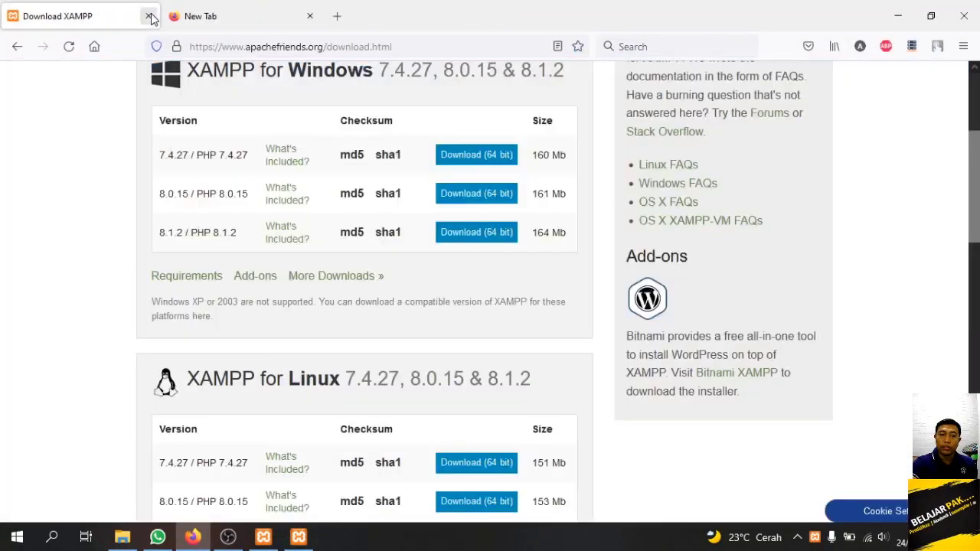
left_click(147, 16)
left_click(228, 46)
type("localhost/")
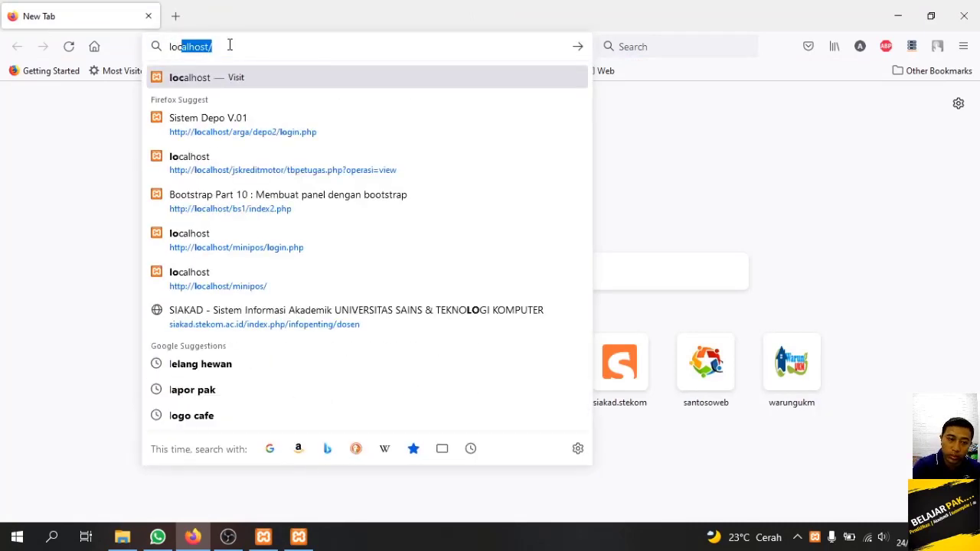
key("Return")
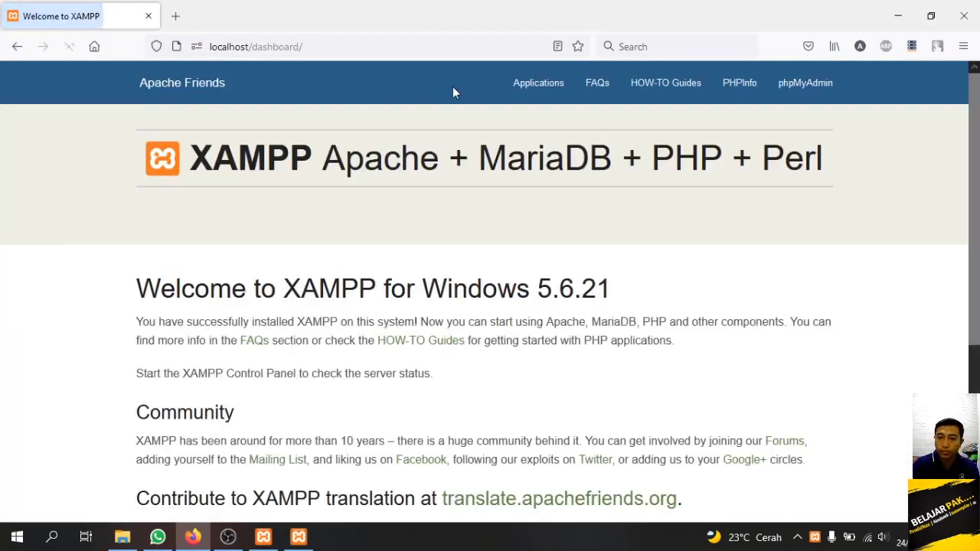
- Highlight the PHP version number on the dashboard's PHPInfo page and bring XAMPP Control Panel v3.2.3 to the front
left_click(761, 88)
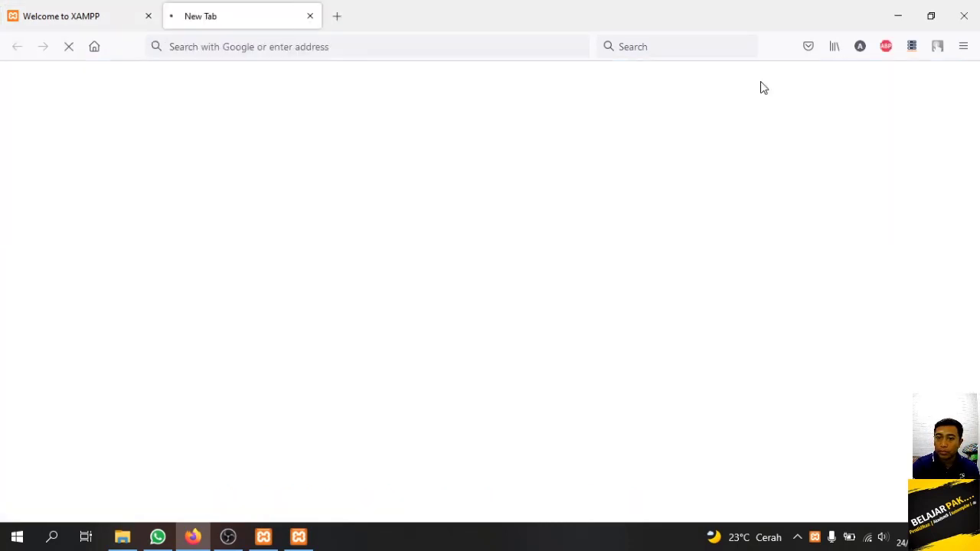
left_click_drag(235, 97, 301, 93)
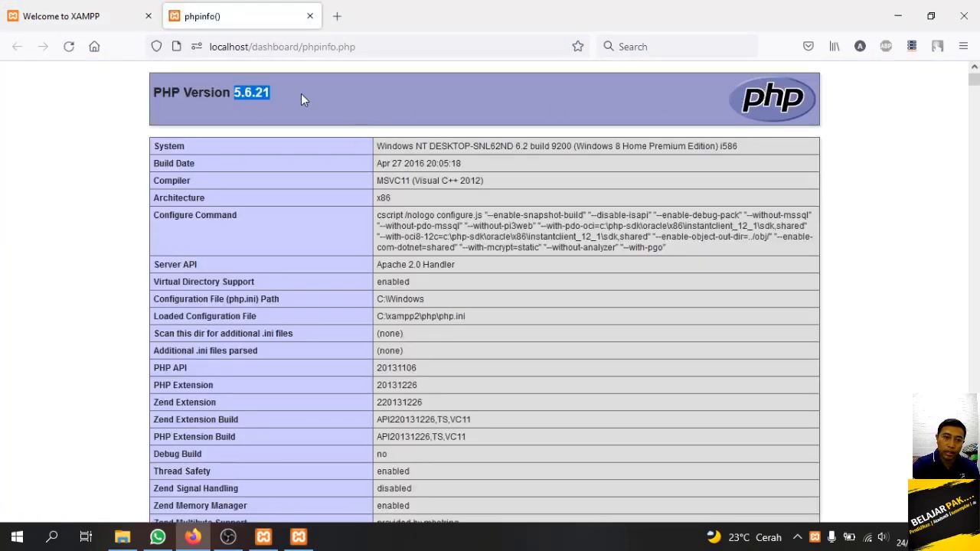
left_click(294, 538)
left_click(297, 538)
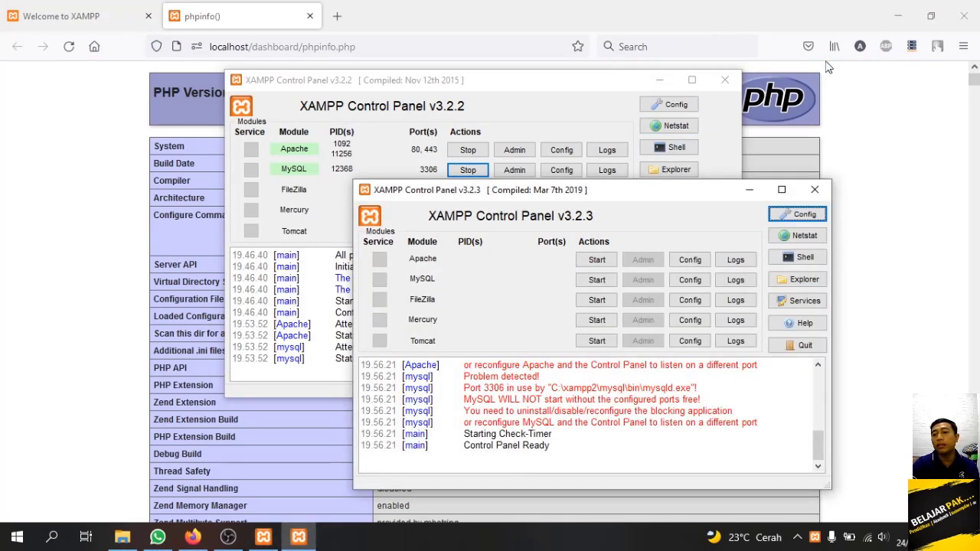
- Minimize the browser and try to start Apache and MySQL in XAMPP Control Panel v3.2.3 while v3.2.2's services are running
left_click(898, 12)
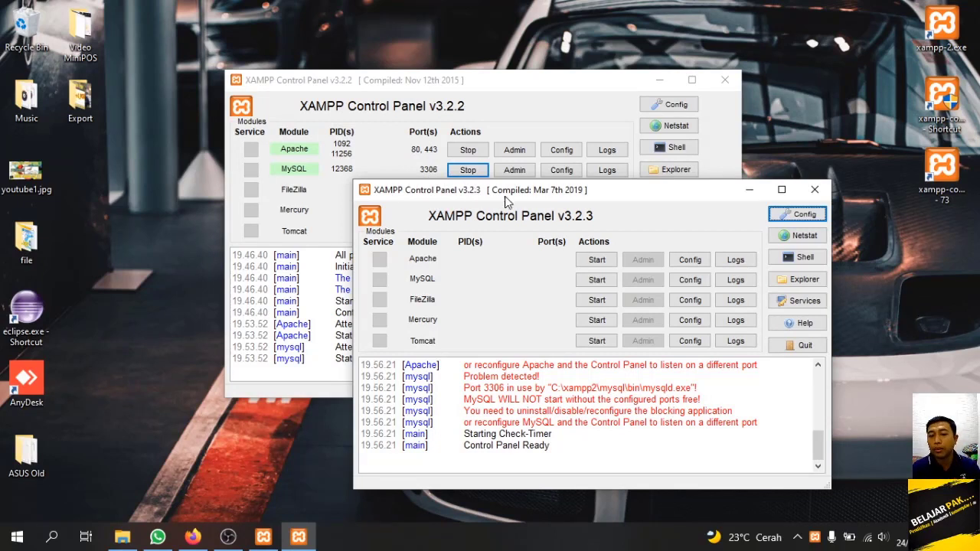
left_click(597, 260)
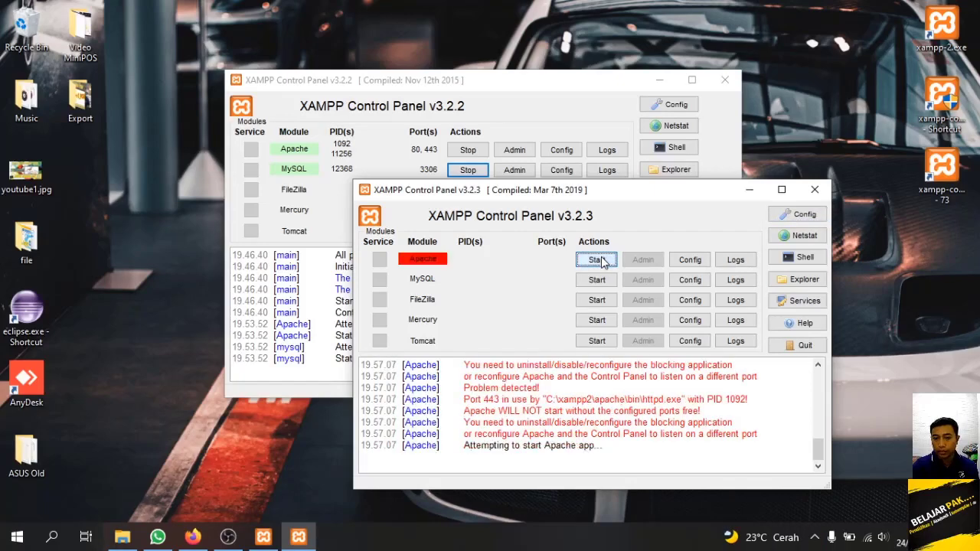
left_click(597, 280)
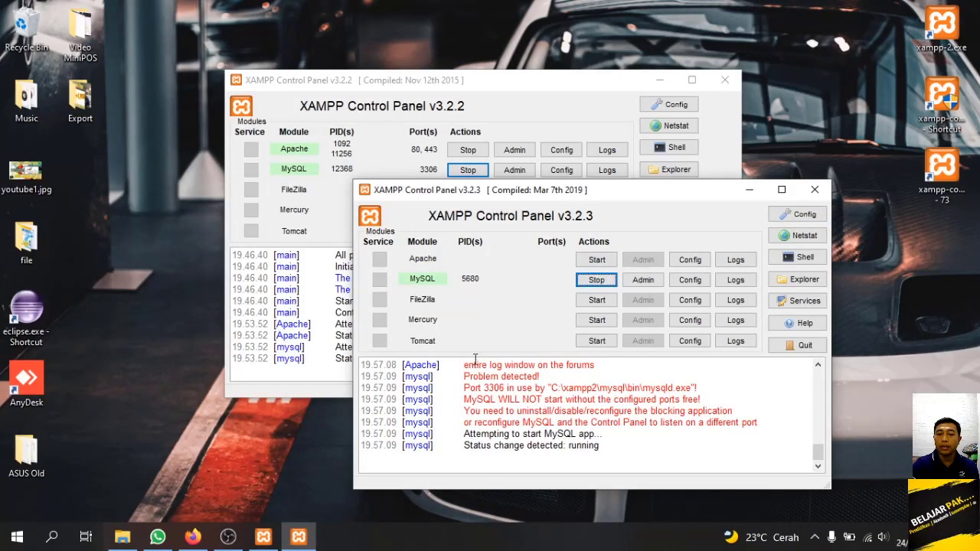
- Examine the v3.2.3 log for port conflict messages and highlight the path of the program blocking port 80
left_click_drag(464, 388, 716, 390)
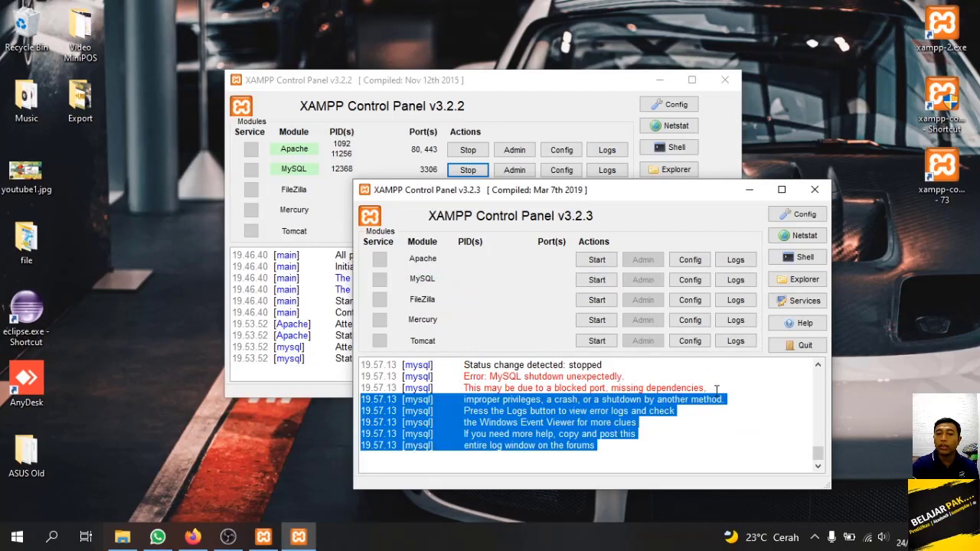
left_click(644, 406)
scroll(635, 404, "up", 8)
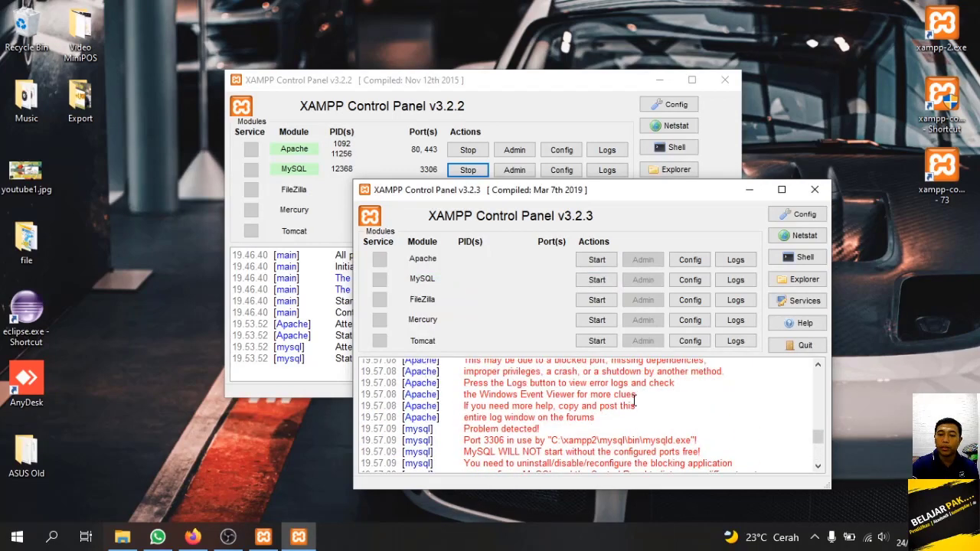
scroll(634, 401, "down", 8)
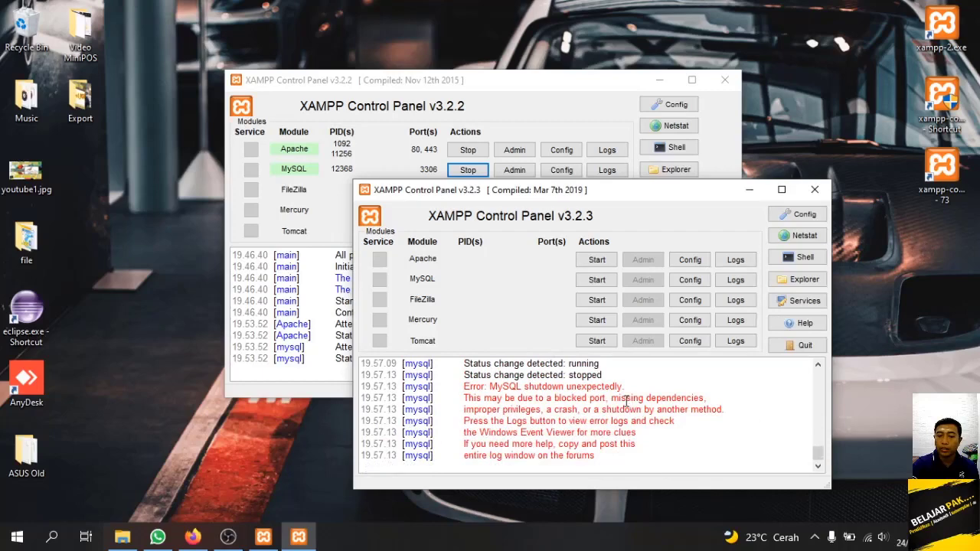
scroll(627, 401, "up", 6)
scroll(626, 400, "up", 10)
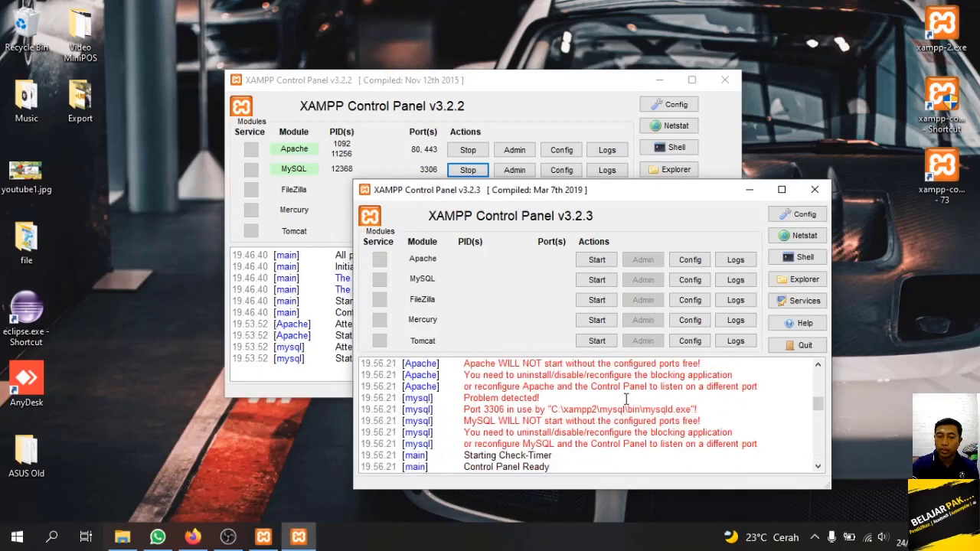
left_click_drag(535, 433, 645, 434)
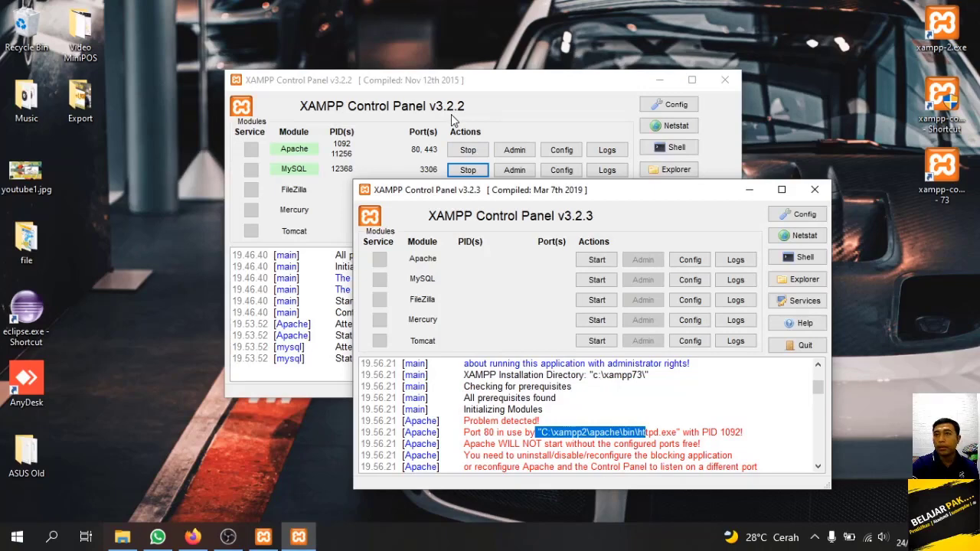
- Stop Apache and MySQL in XAMPP Control Panel v3.2.2
left_click(453, 120)
left_click(468, 150)
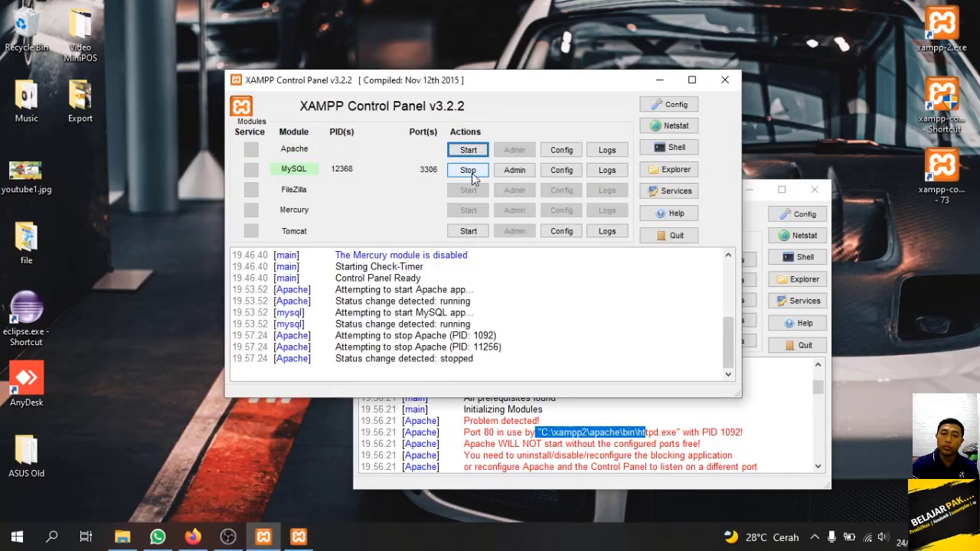
left_click(469, 171)
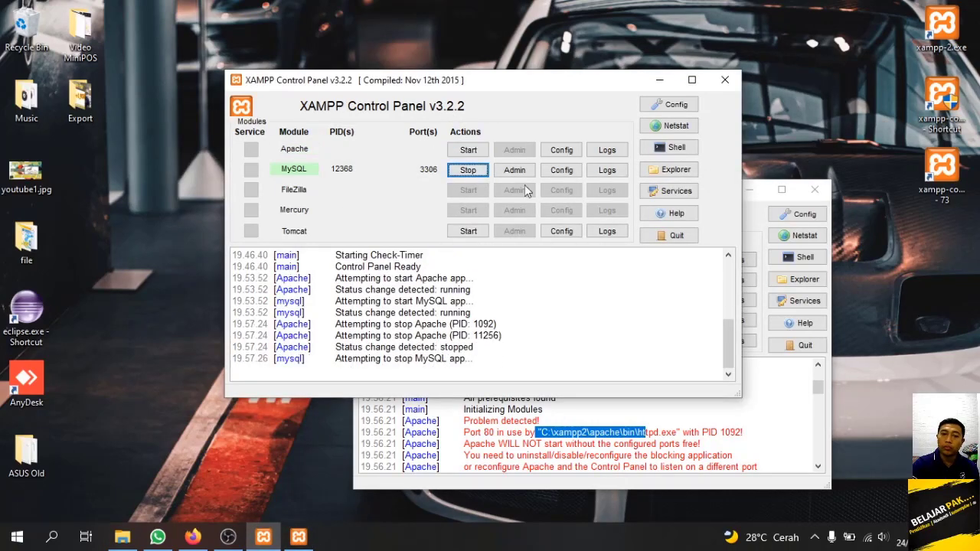
- Start Apache and MySQL in XAMPP Control Panel v3.2.3
left_click(758, 230)
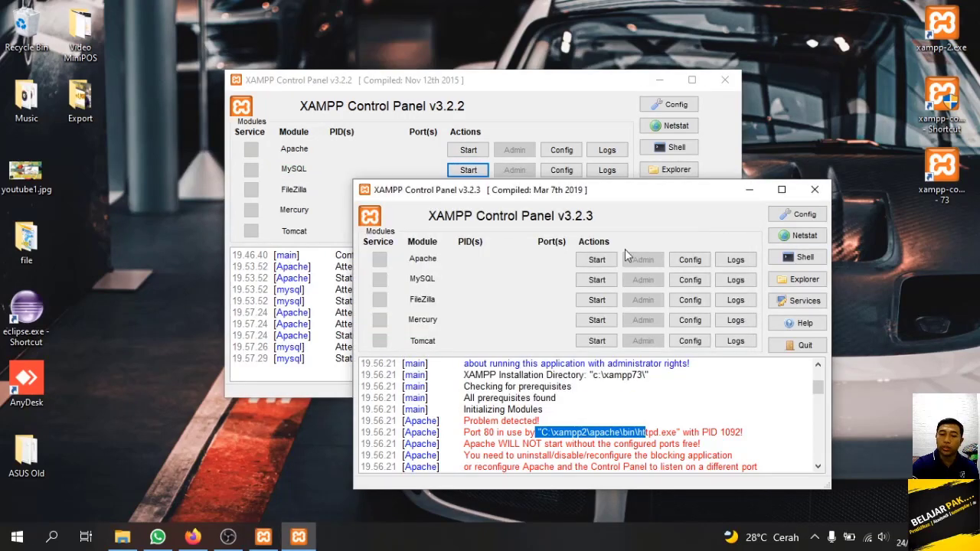
left_click(600, 260)
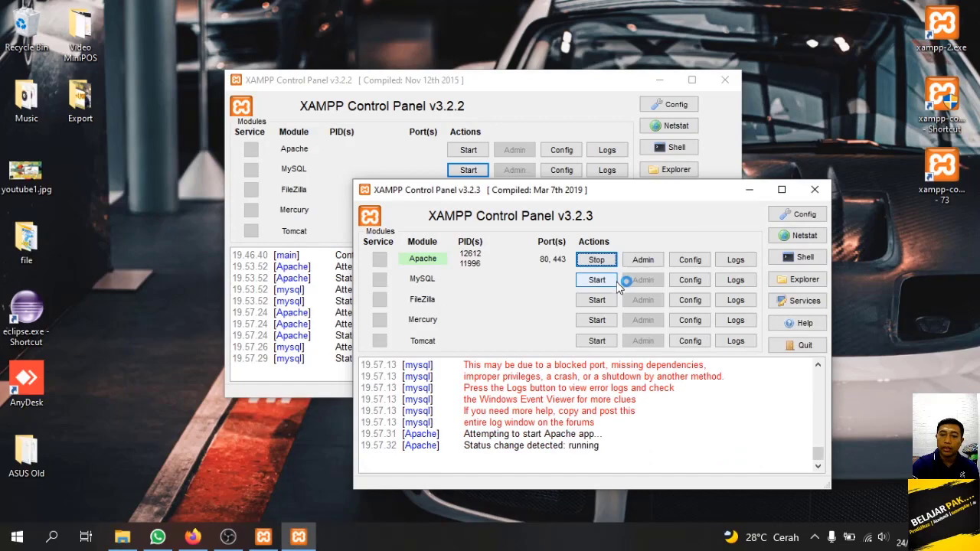
left_click(616, 281)
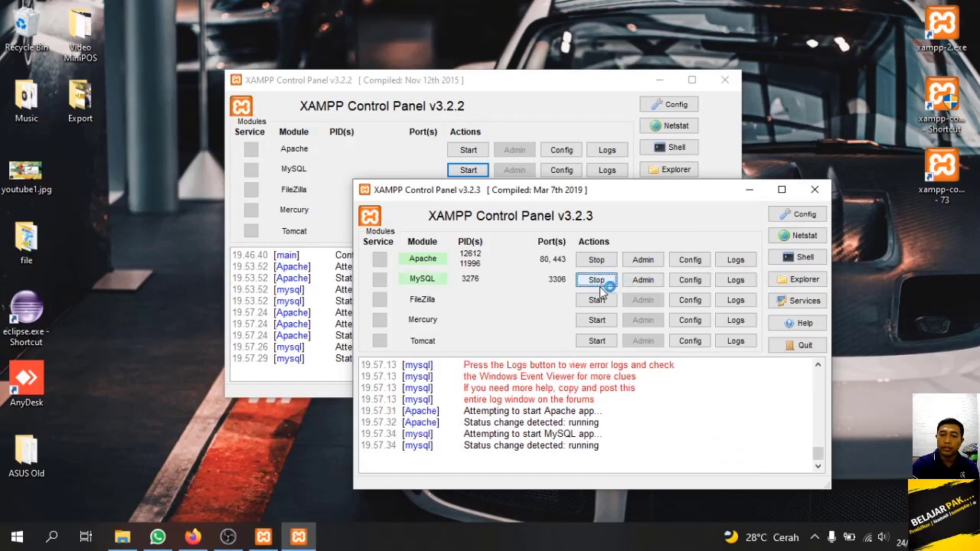
- Switch to Firefox, load localhost in a new tab and open the dashboard's PHPInfo page
left_click(192, 536)
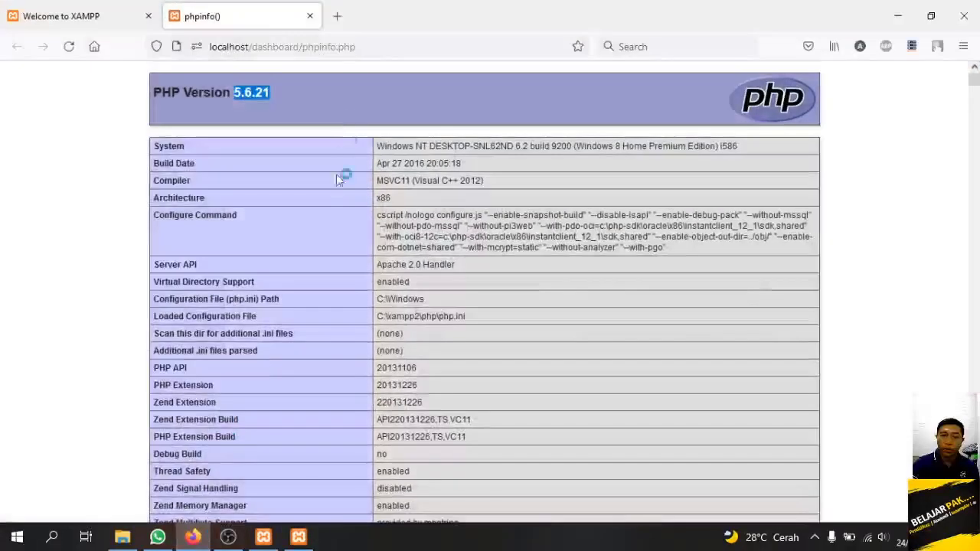
left_click(337, 16)
type("localhost")
key("Return")
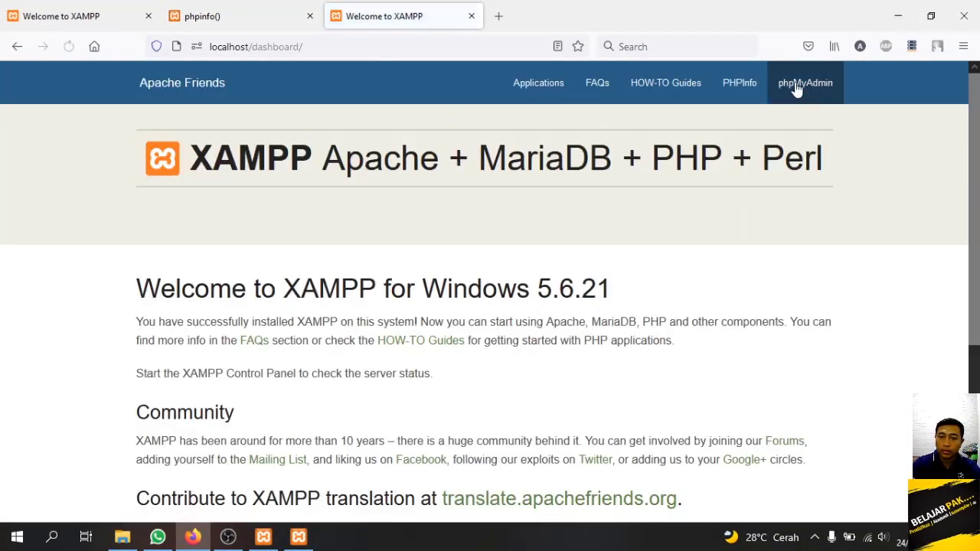
left_click(744, 82)
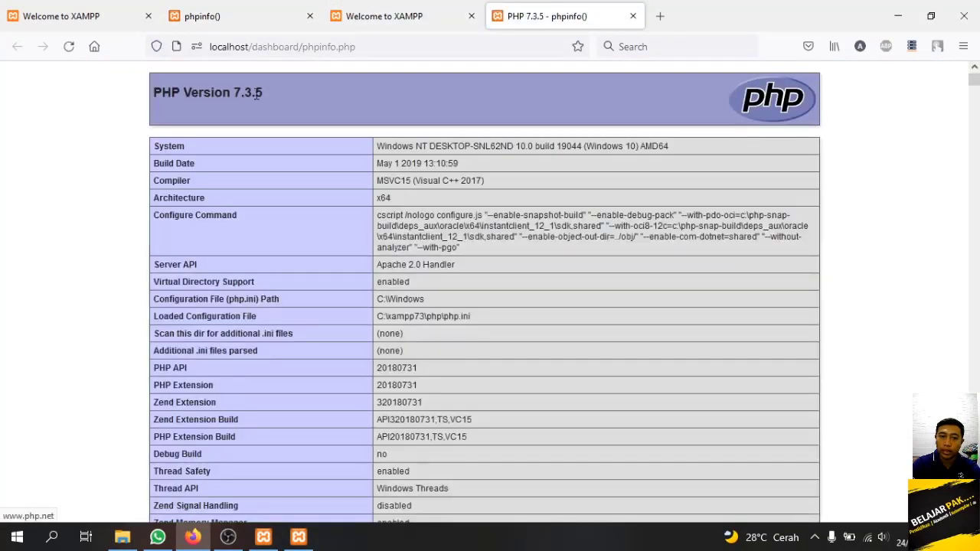
- Highlight the PHP version number and compare it with the one on the earlier phpinfo() page
left_click_drag(231, 92, 283, 94)
left_click(224, 7)
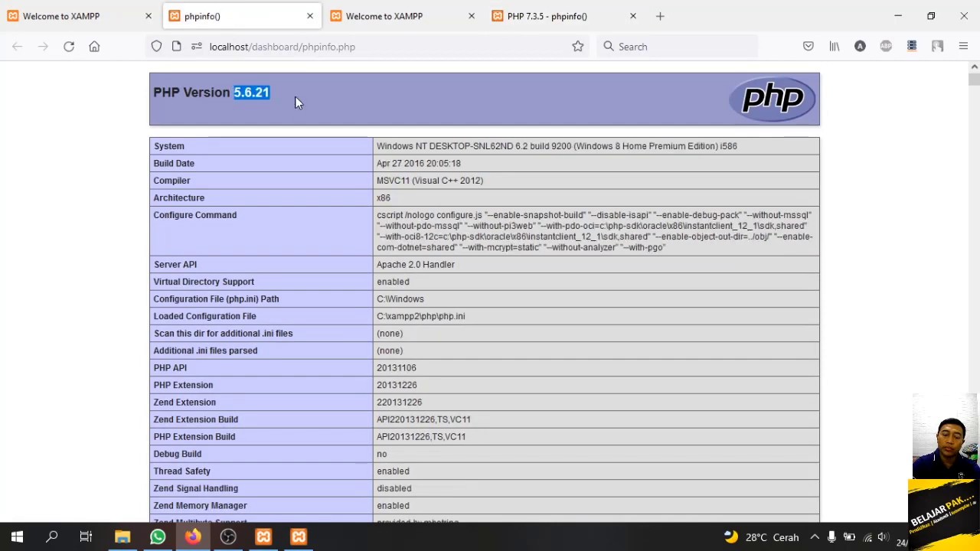
left_click(597, 2)
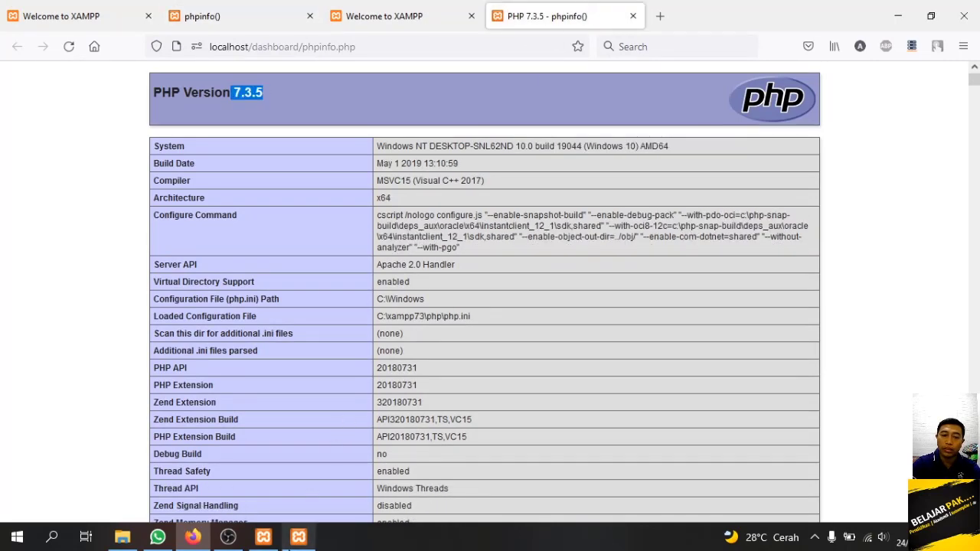
- Stop Apache and MySQL in XAMPP Control Panel v3.2.3 and close that control panel
left_click(299, 537)
left_click(596, 260)
left_click(596, 280)
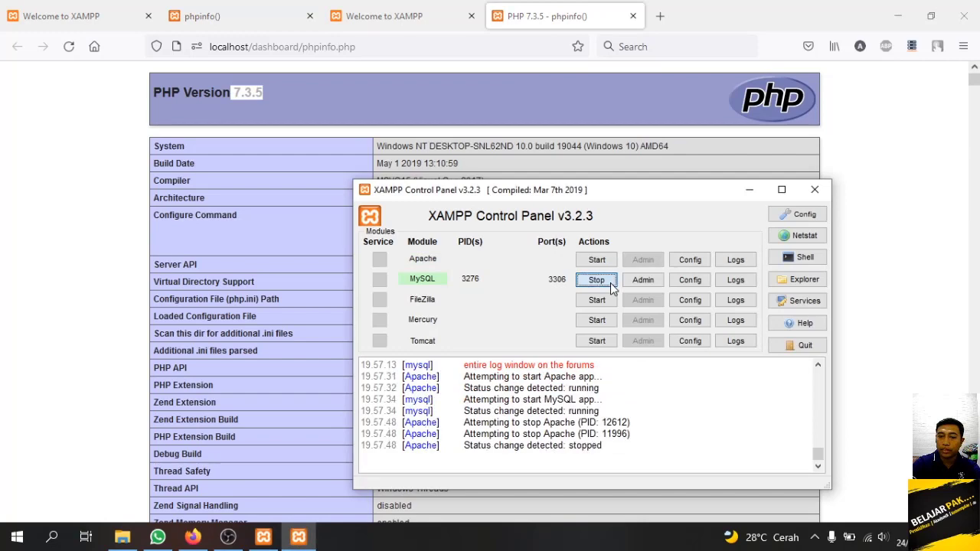
left_click(815, 190)
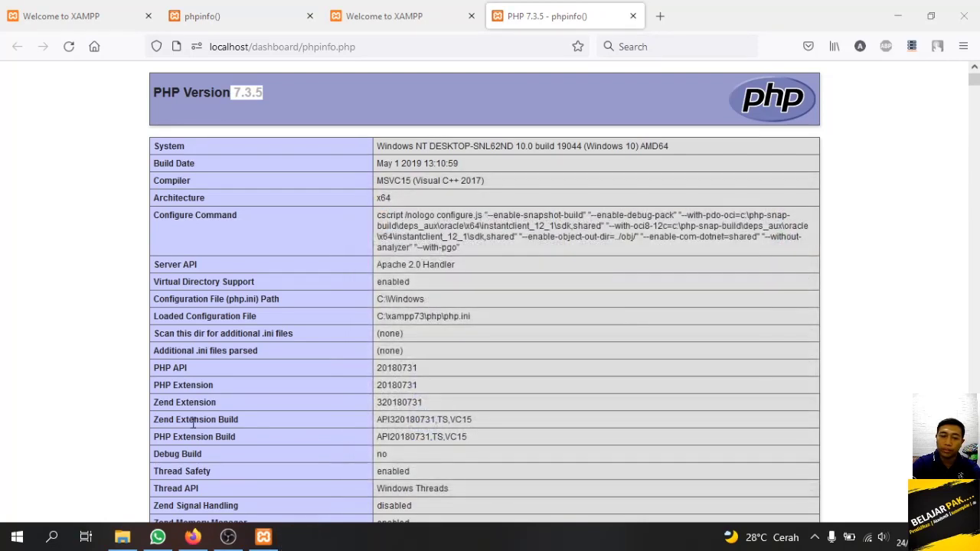
- Bring up XAMPP Control Panel v3.2.2 and start its Apache and MySQL services again
left_click(263, 537)
left_click(472, 151)
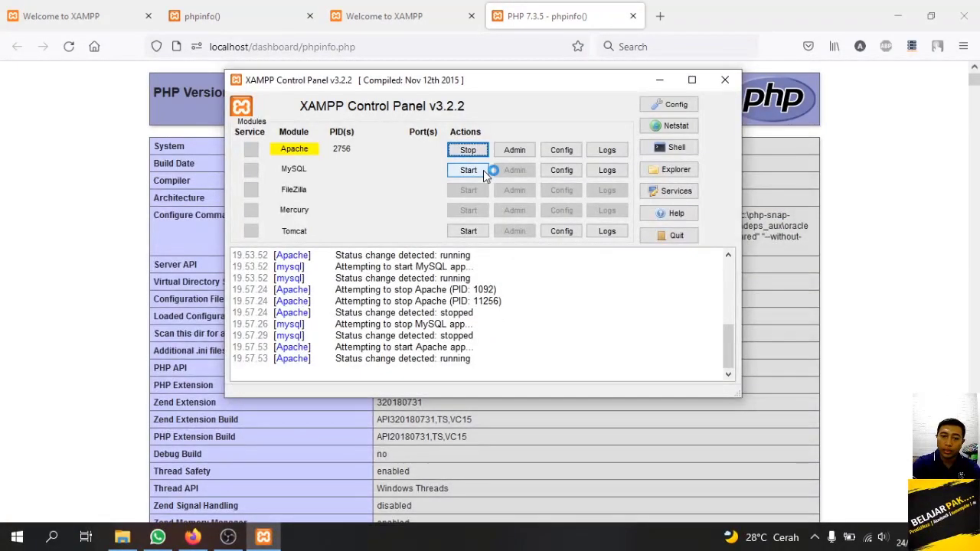
left_click(483, 170)
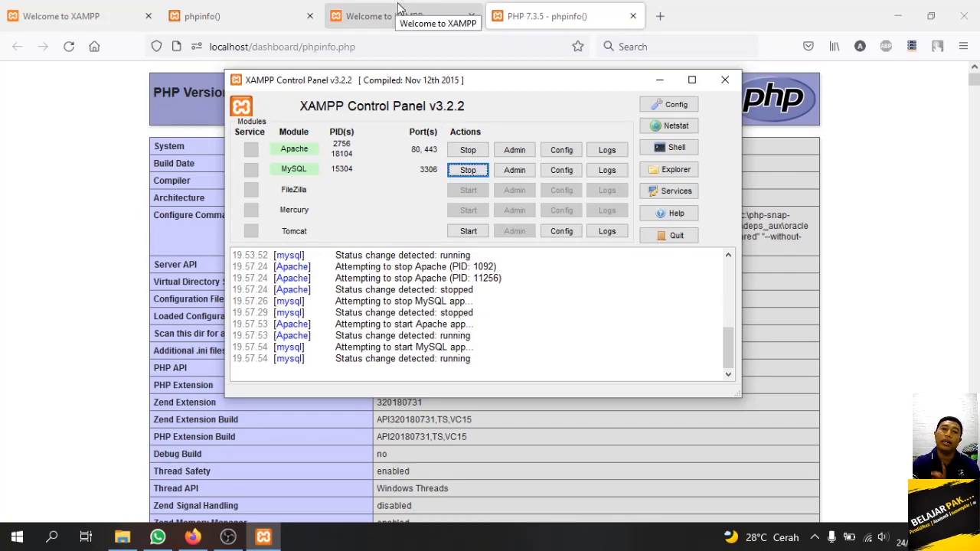
- Open phpMyAdmin from the first XAMPP dashboard page in Firefox and close the three other tabs
left_click(259, 6)
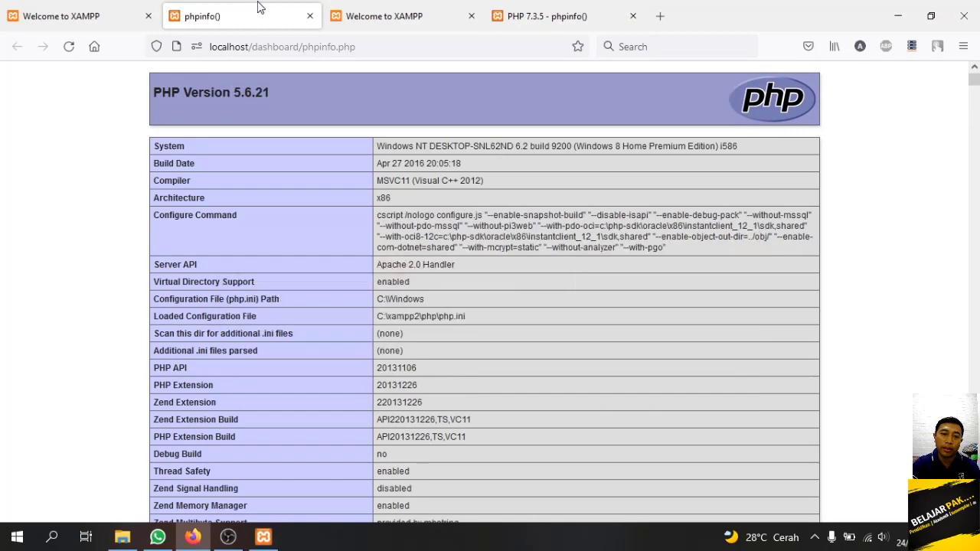
left_click(389, 16)
left_click(69, 11)
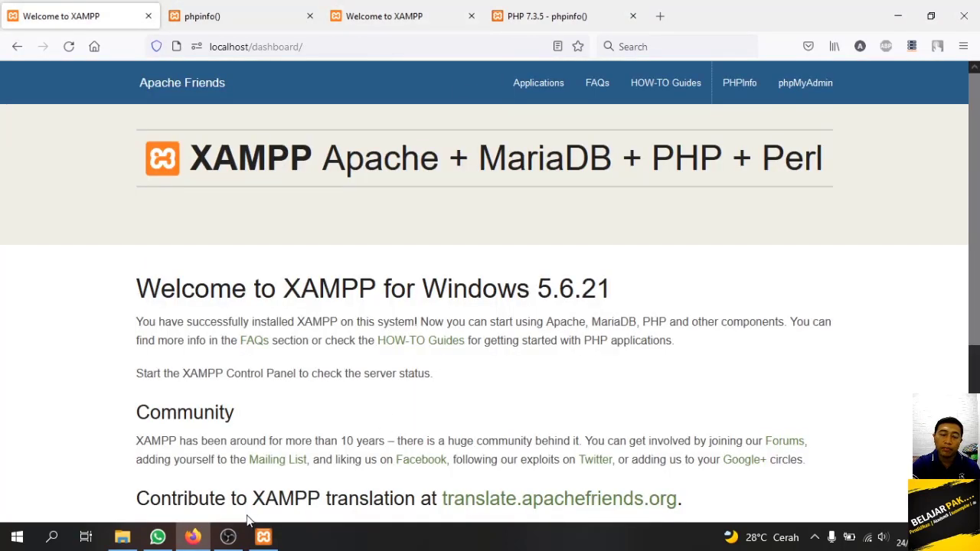
left_click(805, 83)
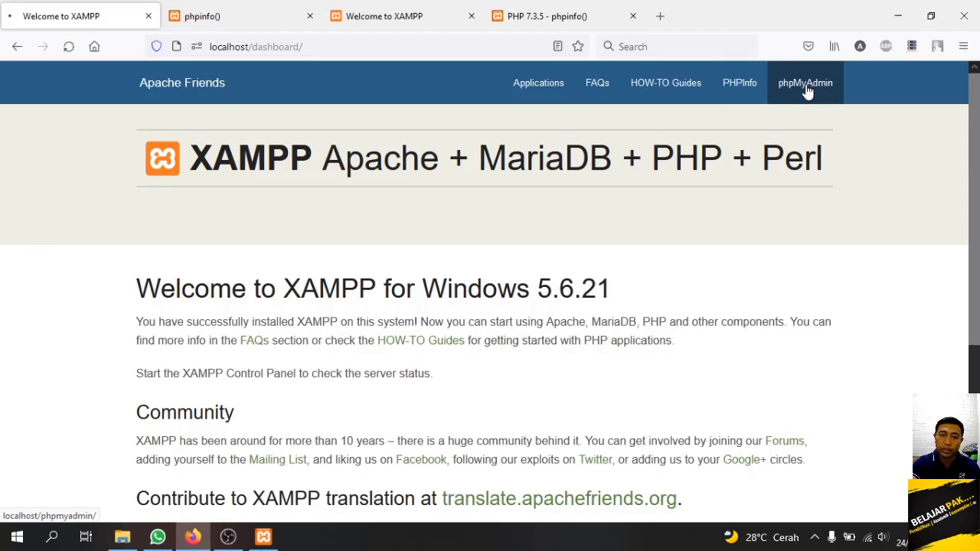
left_click(310, 15)
left_click(309, 16)
left_click(310, 16)
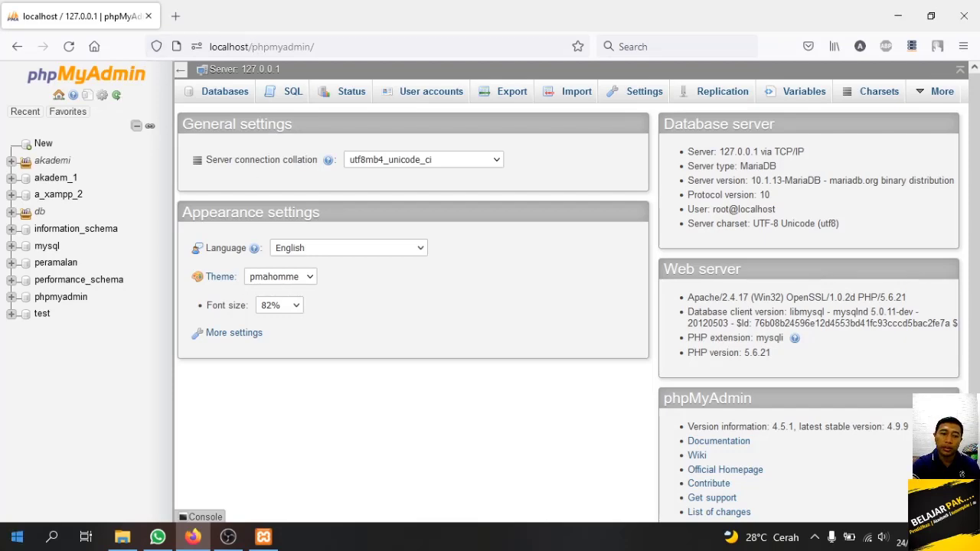
- Launch HeidiSQL and look through the saved sessions in its Session manager, including LocalXampp1 and Xampp_73
left_click(17, 536)
left_click(570, 325)
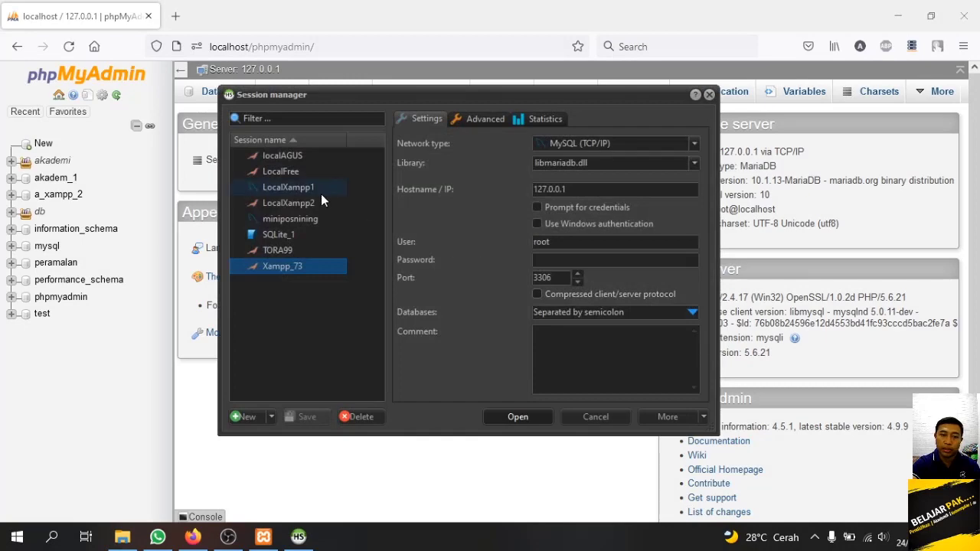
left_click(321, 192)
left_click(321, 236)
left_click(318, 267)
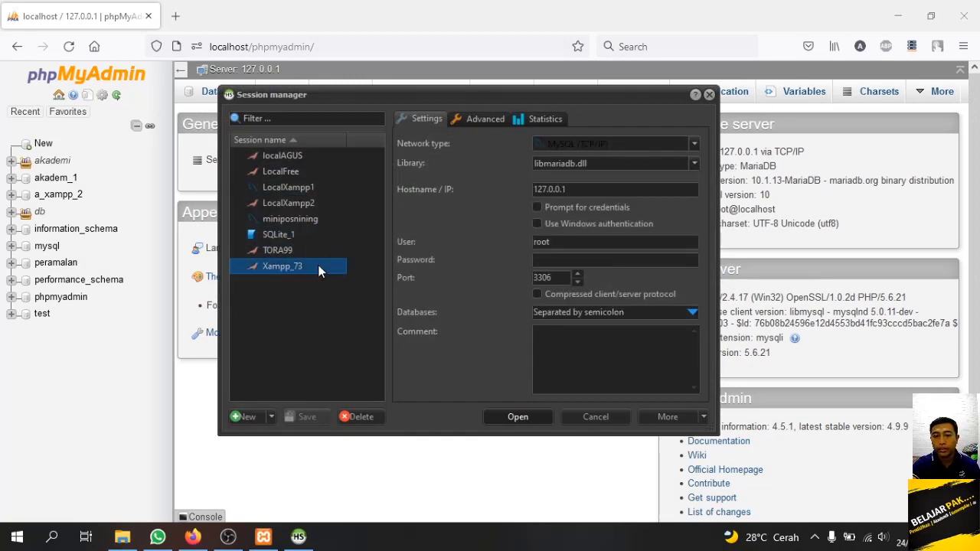
left_click(430, 6)
- Launch Navicat Premium, then bring HeidiSQL's Session manager back to the front
left_click(17, 537)
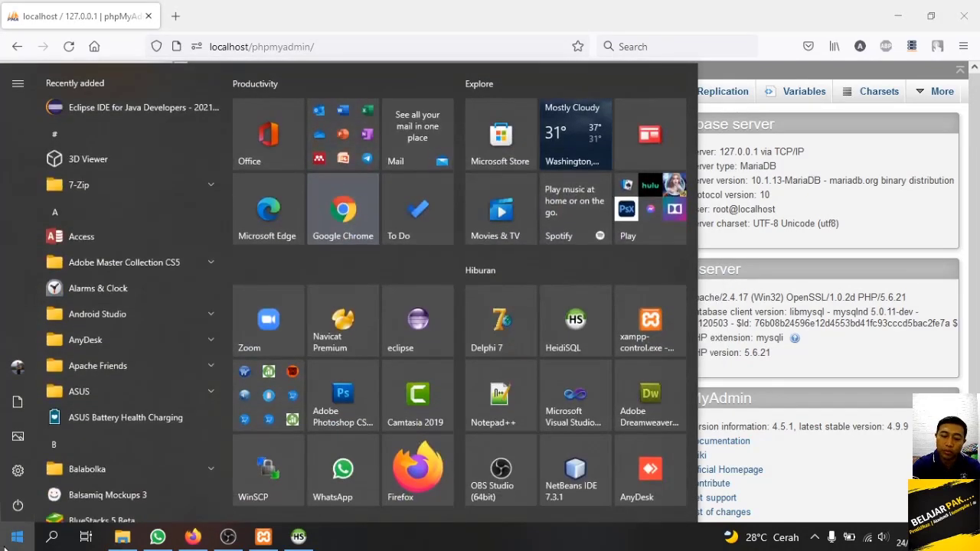
type("nav")
key("Return")
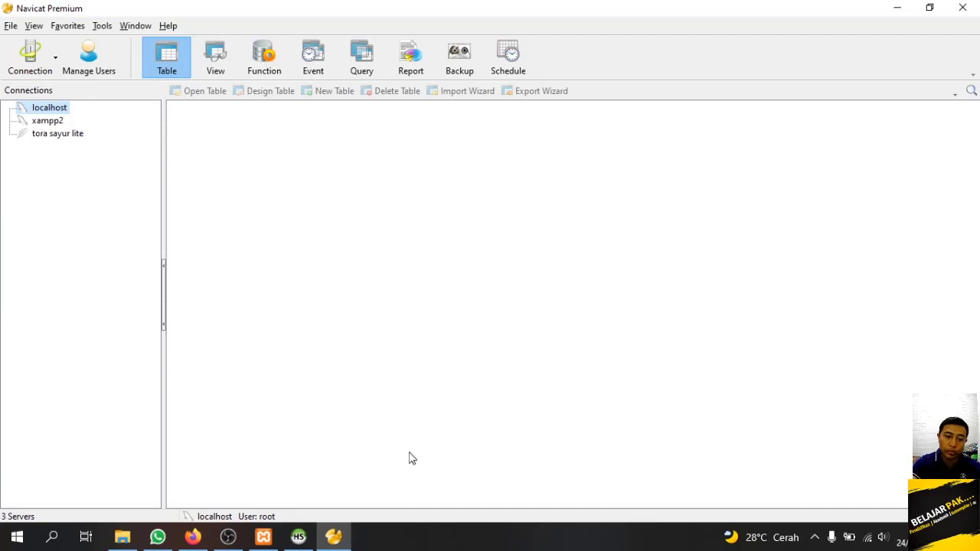
left_click(298, 536)
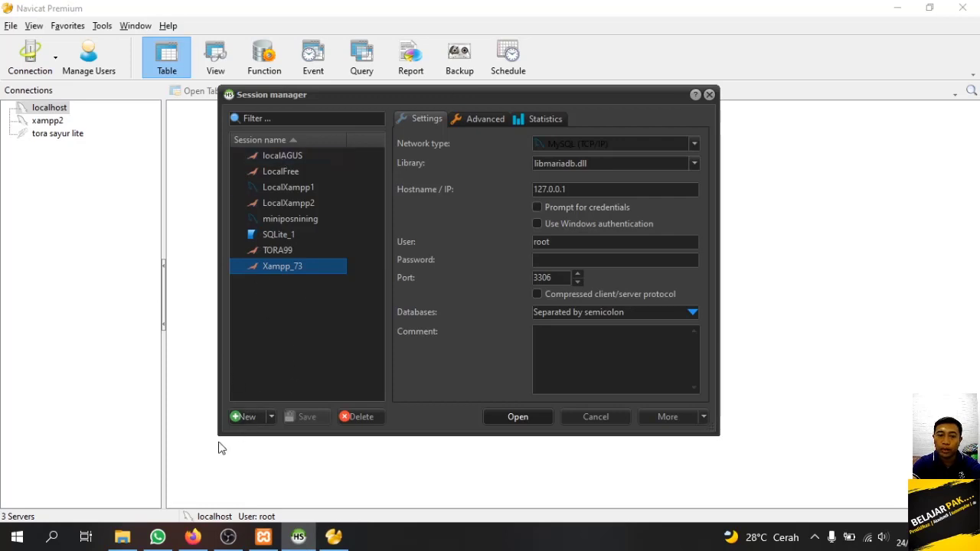
- Switch to Firefox, search for "heidi sql" in a new tab and open the HeidiSQL download page with its download options
left_click(193, 537)
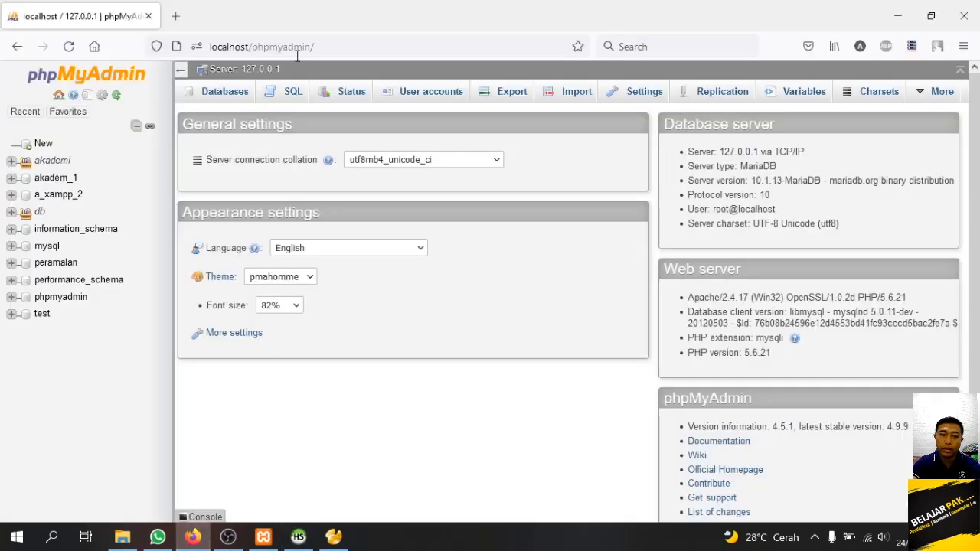
left_click(177, 15)
type("hei")
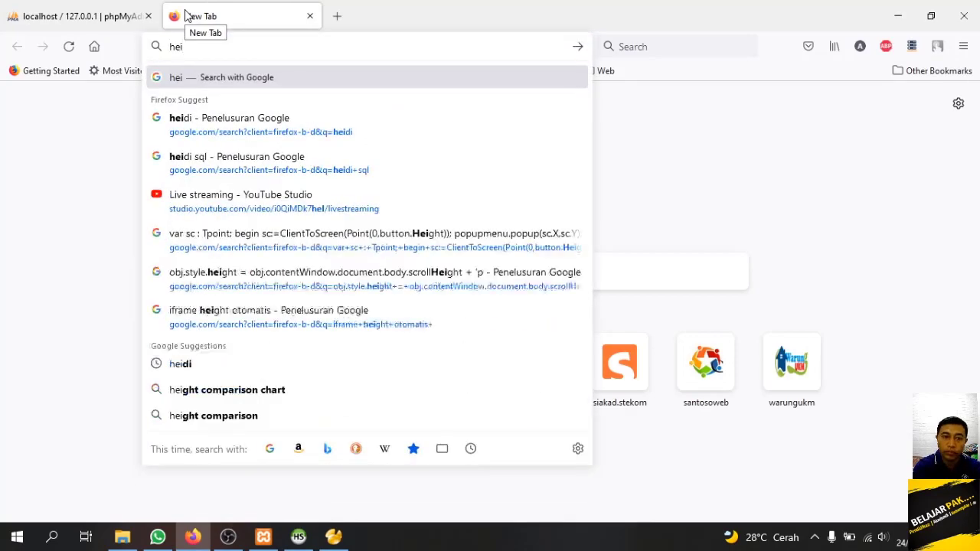
type("di sql")
key("Return")
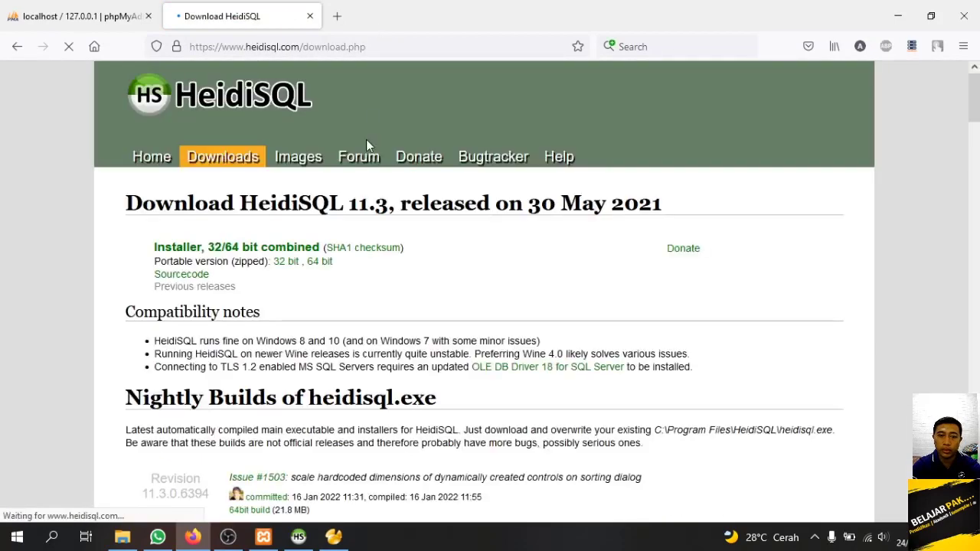
mouse_move(222, 161)
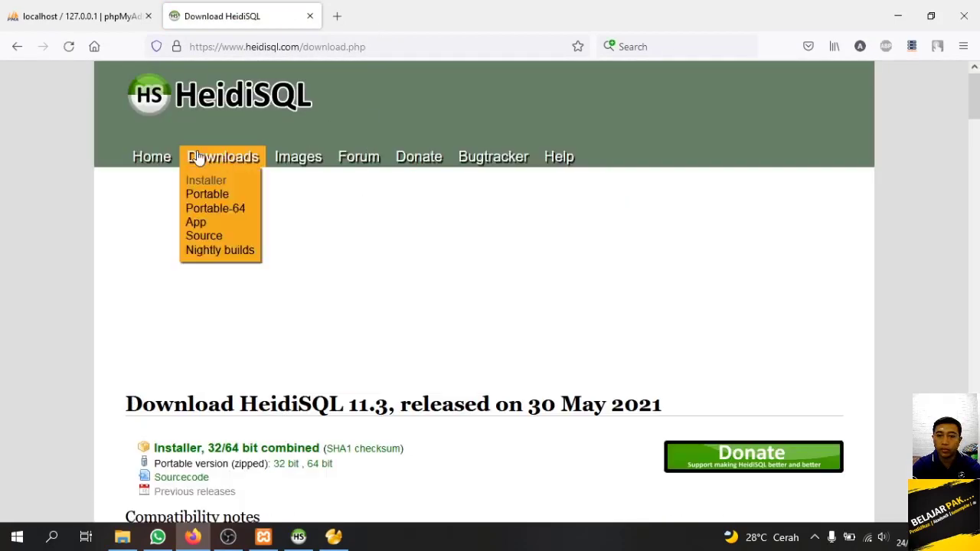
- Open the "heidi sql" Google results in a separate tab and check the phpMyAdmin page before returning to them
middle_click(17, 46)
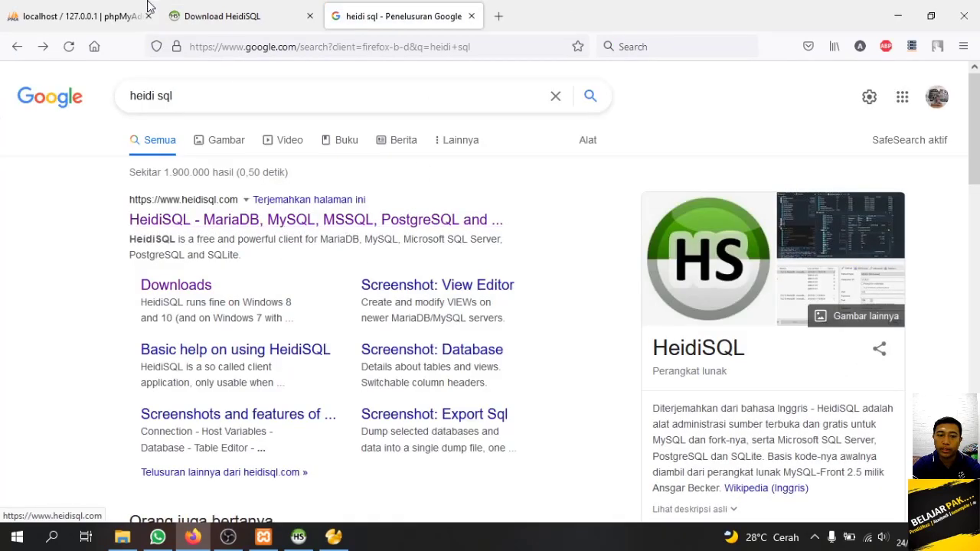
left_click(81, 16)
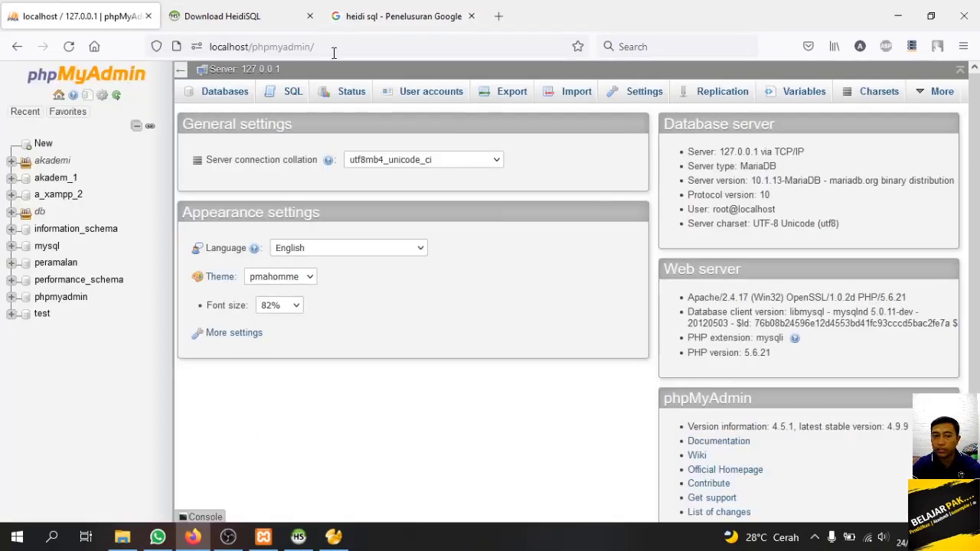
left_click(410, 14)
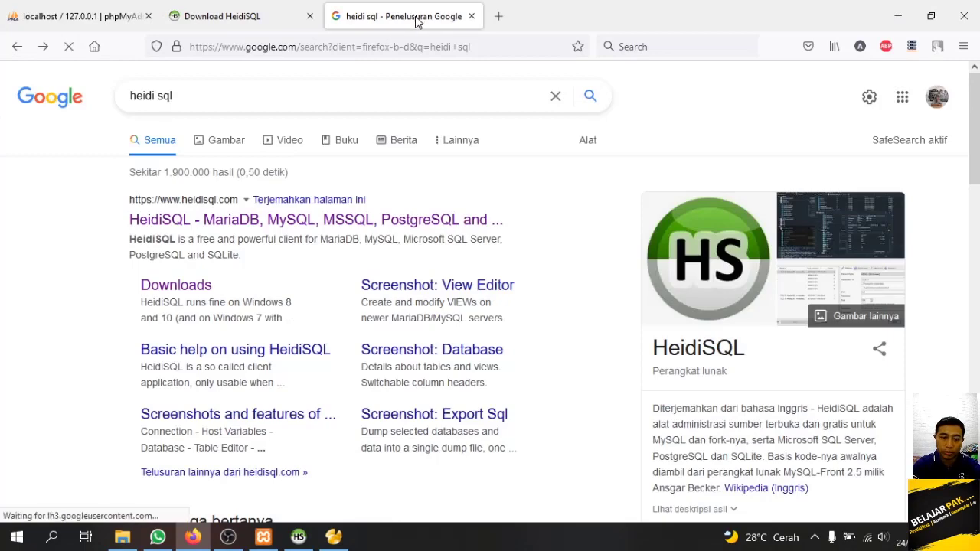
- Search for "navicat" in a new tab and open the Navicat Premium 14-day trial download page
left_click(498, 15)
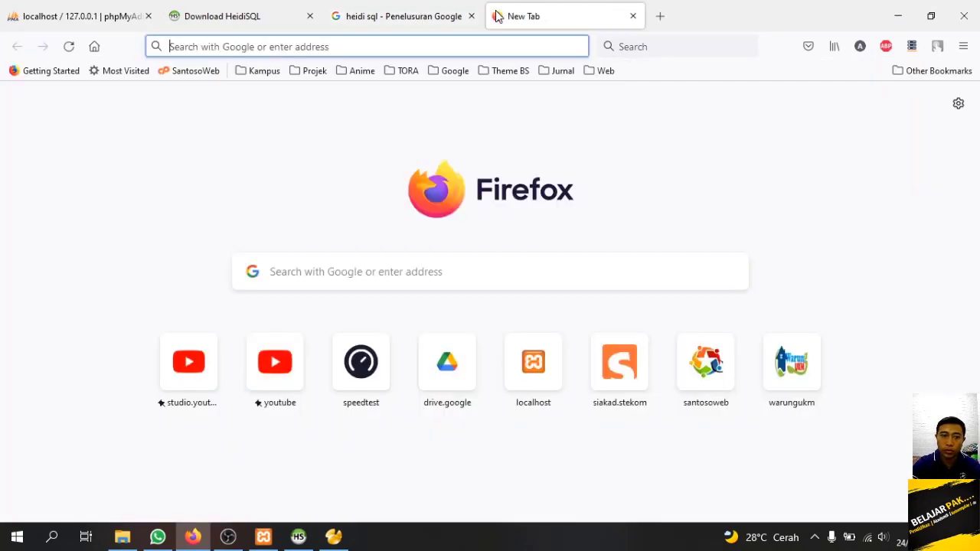
type("navicat")
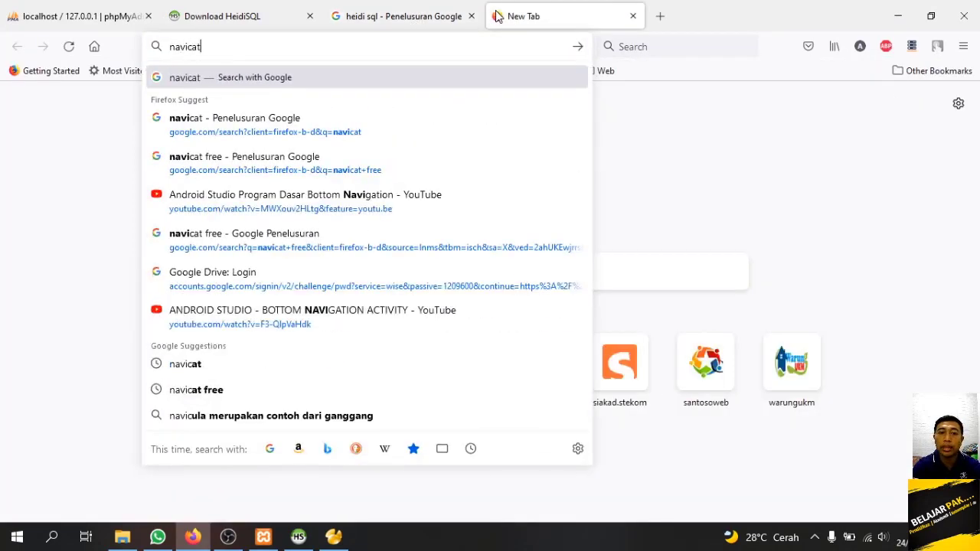
key("Return")
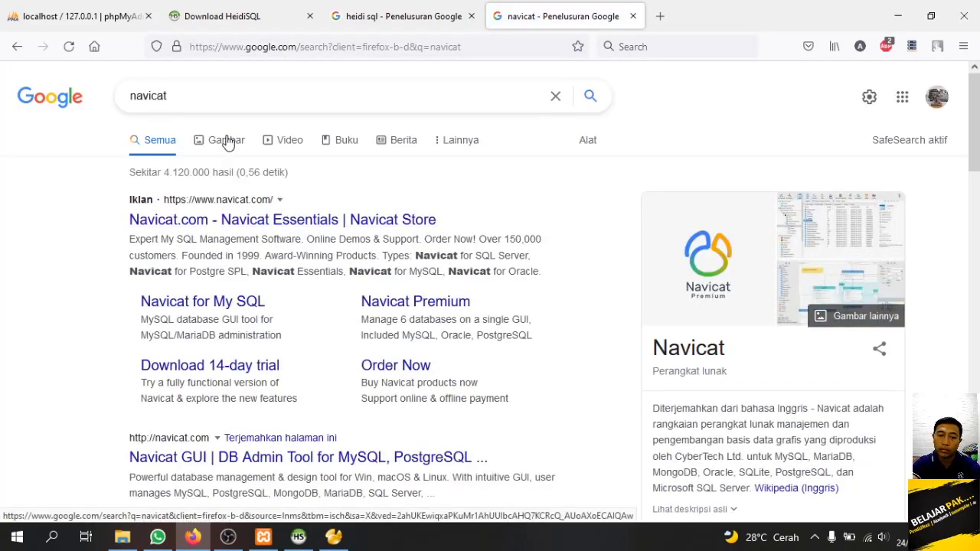
left_click(268, 366)
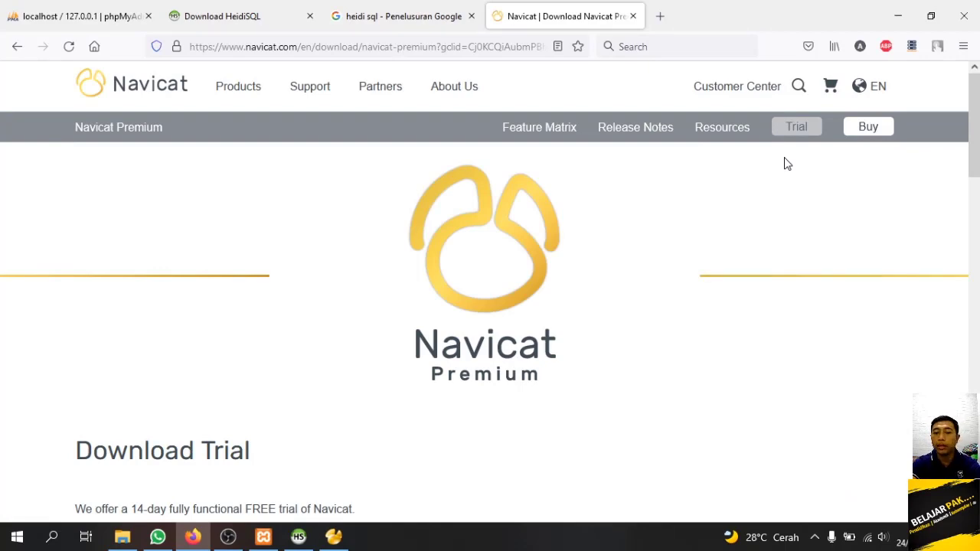
scroll(485, 268, "down", 1)
scroll(612, 176, "up", 1)
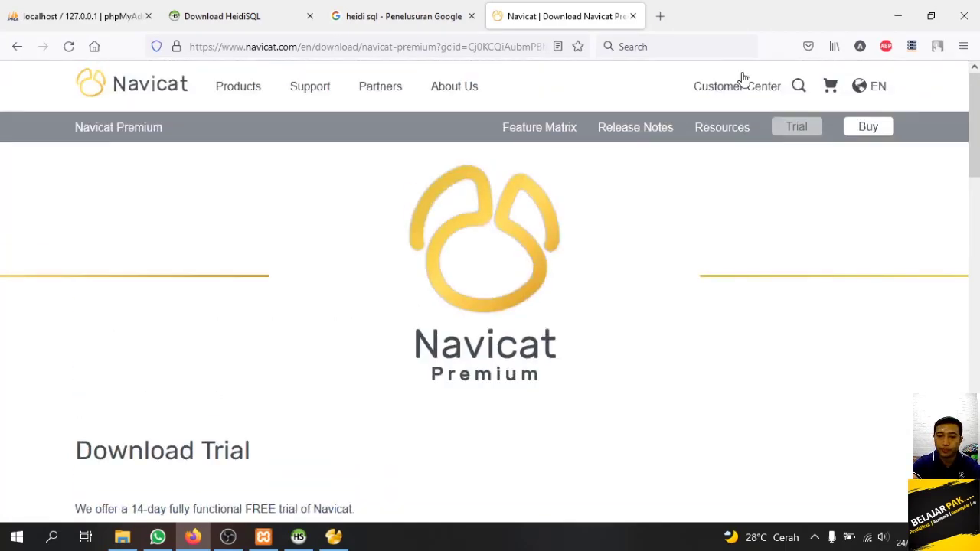
- Close the Navicat page, review the HeidiSQL download page and return to phpMyAdmin
left_click(632, 15)
left_click(218, 15)
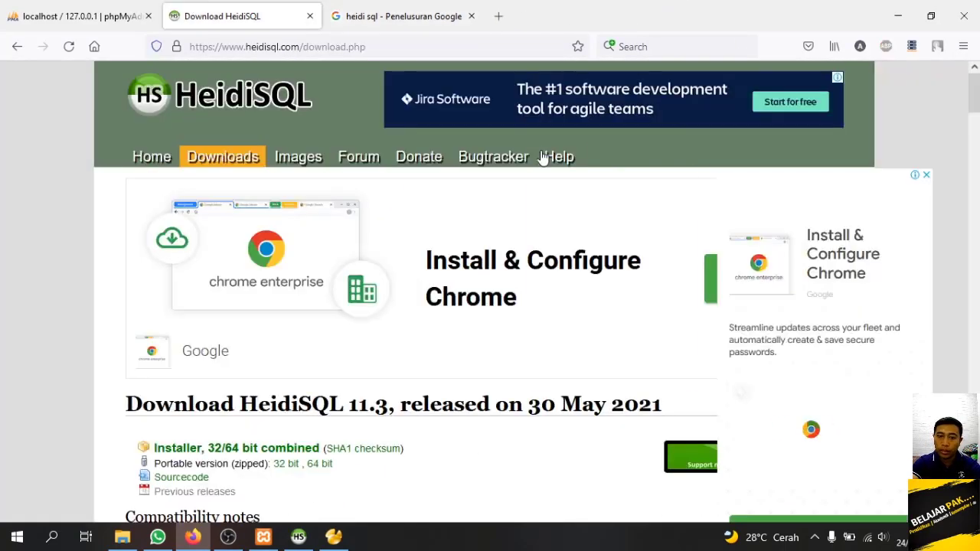
scroll(536, 177, "down", 3)
left_click(80, 9)
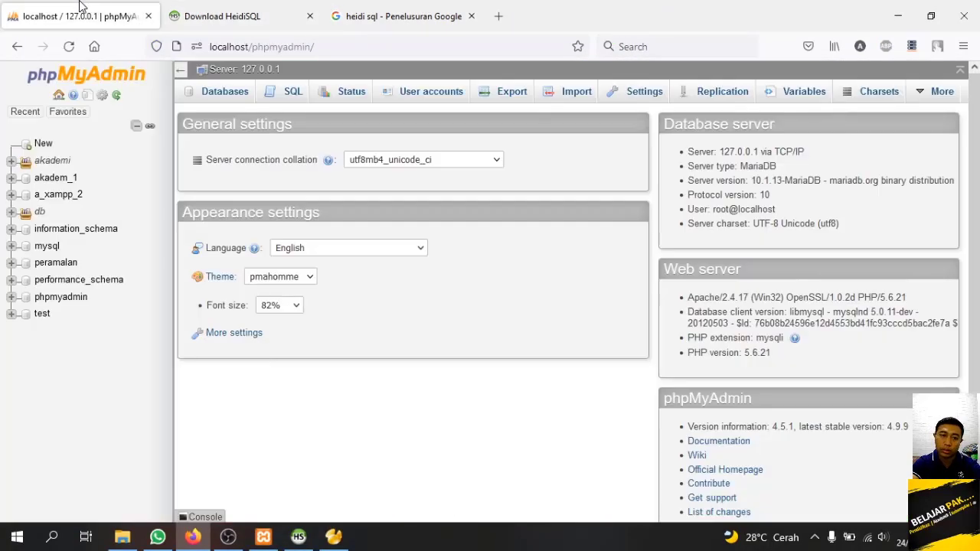
- Switch to HeidiSQL's Session manager and go through all saved sessions one by one, ending on Xampp_73
left_click(298, 537)
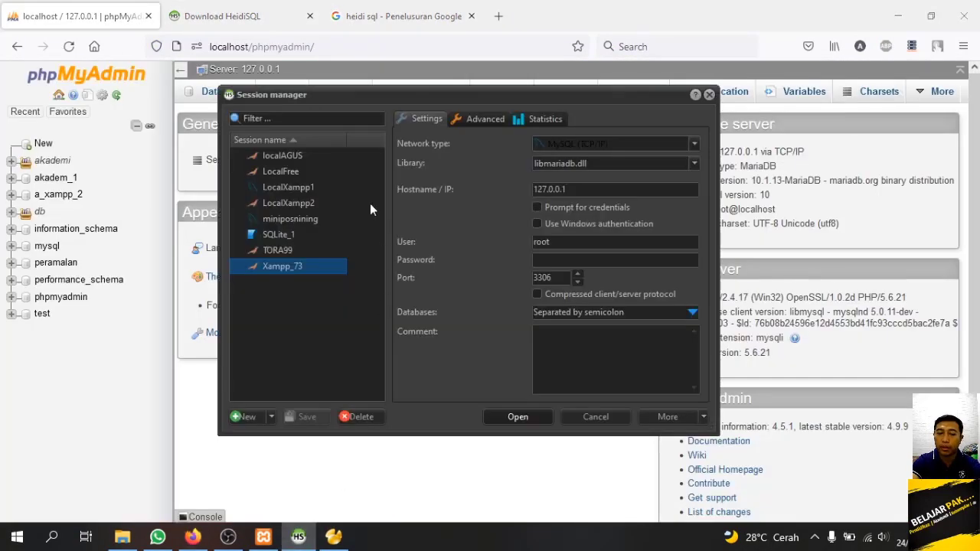
left_click(281, 157)
left_click(282, 174)
left_click(283, 190)
left_click(284, 205)
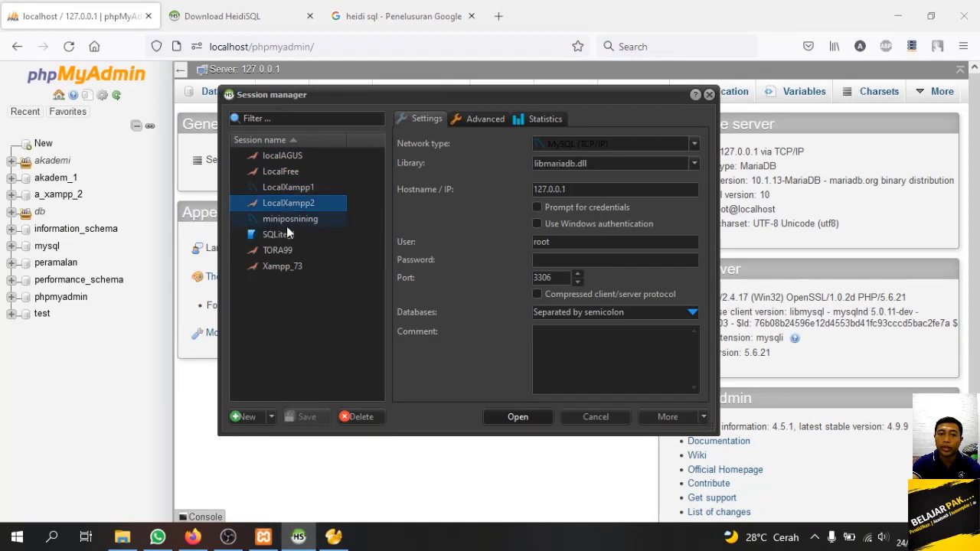
left_click(286, 222)
left_click(288, 236)
left_click(289, 252)
left_click(290, 268)
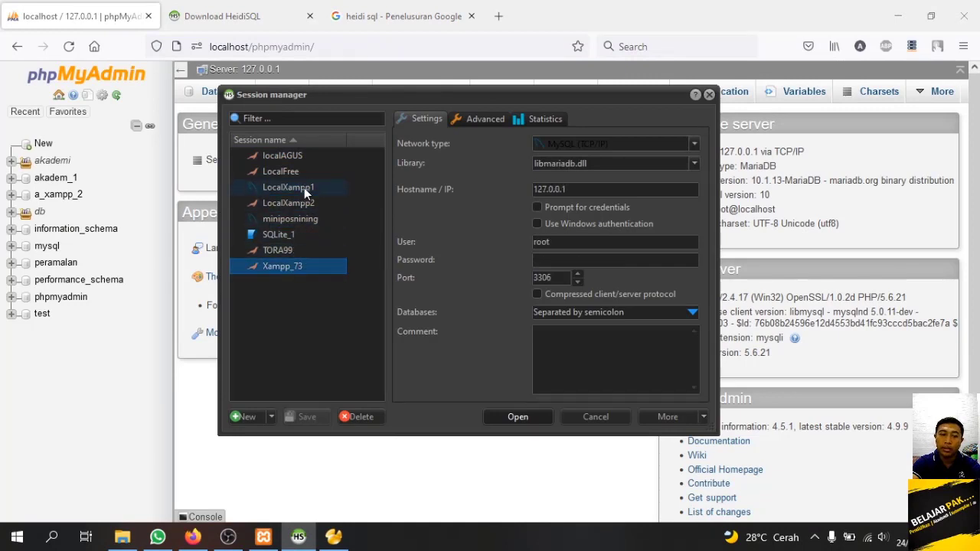
- Create a new HeidiSQL session named TEstXAMPP
left_click(243, 417)
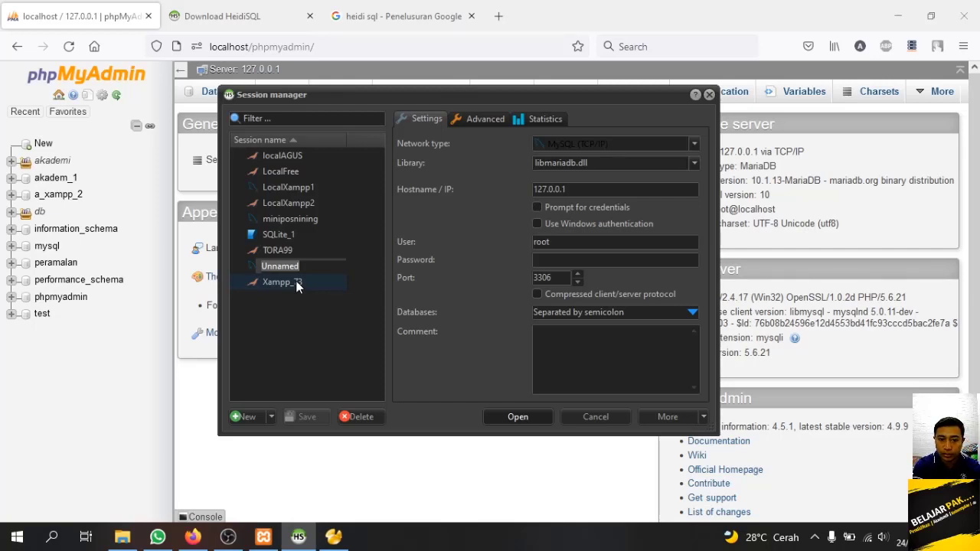
type("TEstXAMPP")
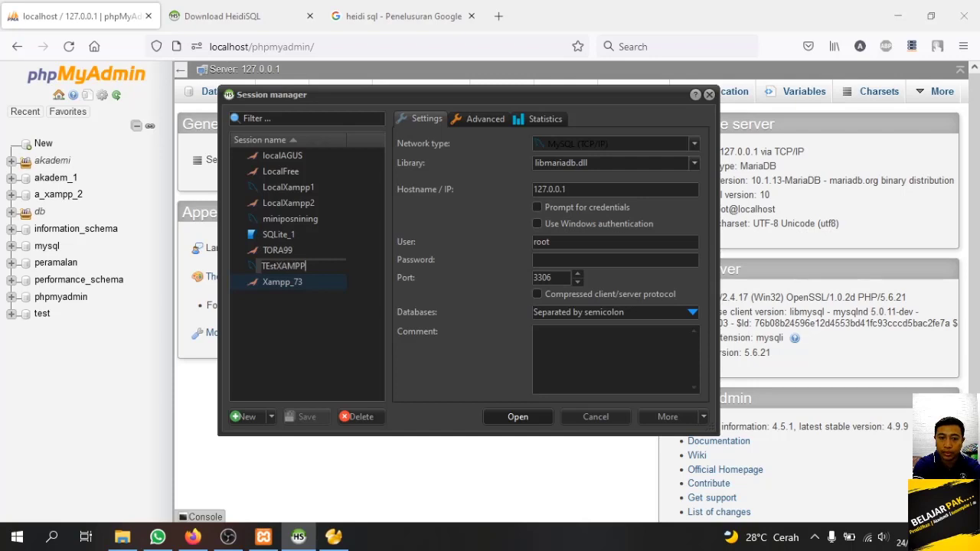
key("Return")
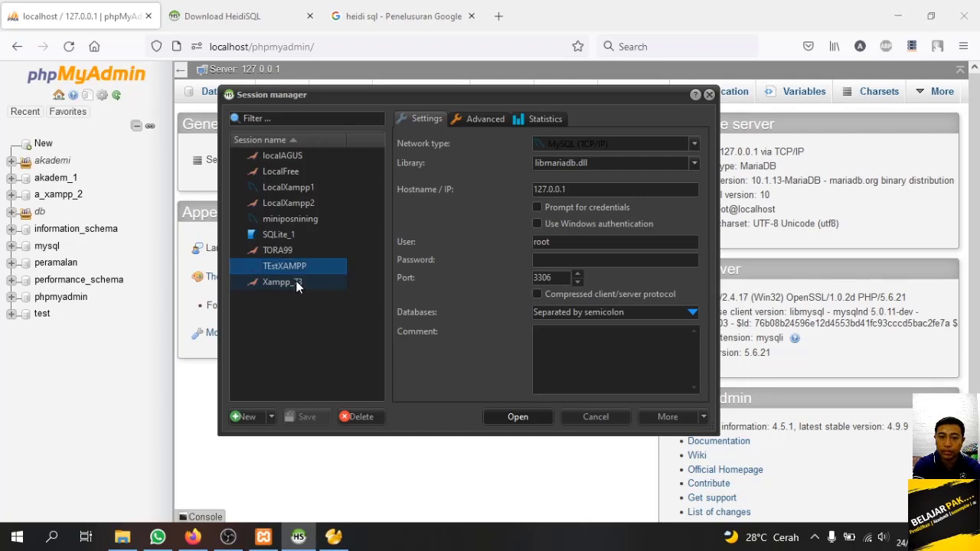
- Check the TEstXAMPP session's library and hostname, connect with it and look through its list of databases
left_click(609, 163)
left_click(612, 163)
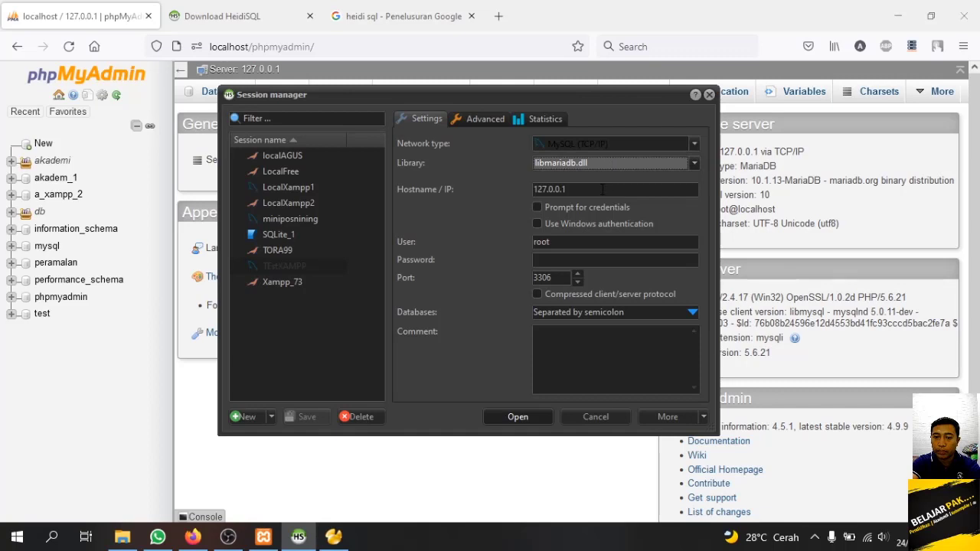
left_click_drag(568, 189, 541, 189)
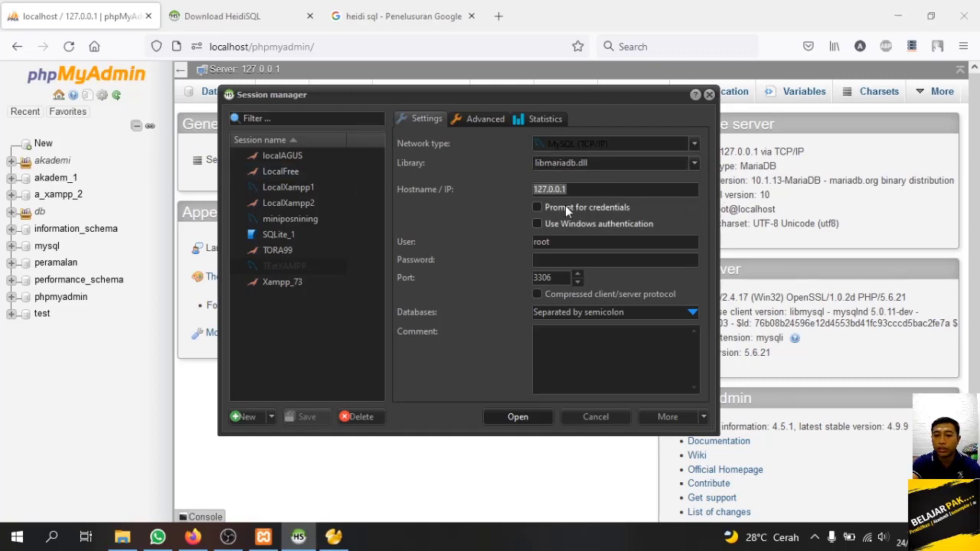
left_click(500, 415)
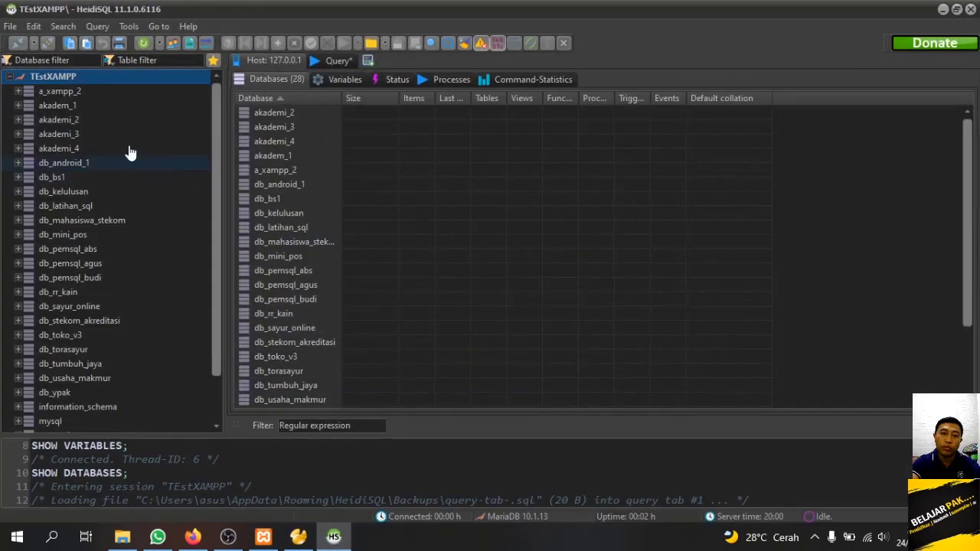
scroll(207, 219, "down", 2)
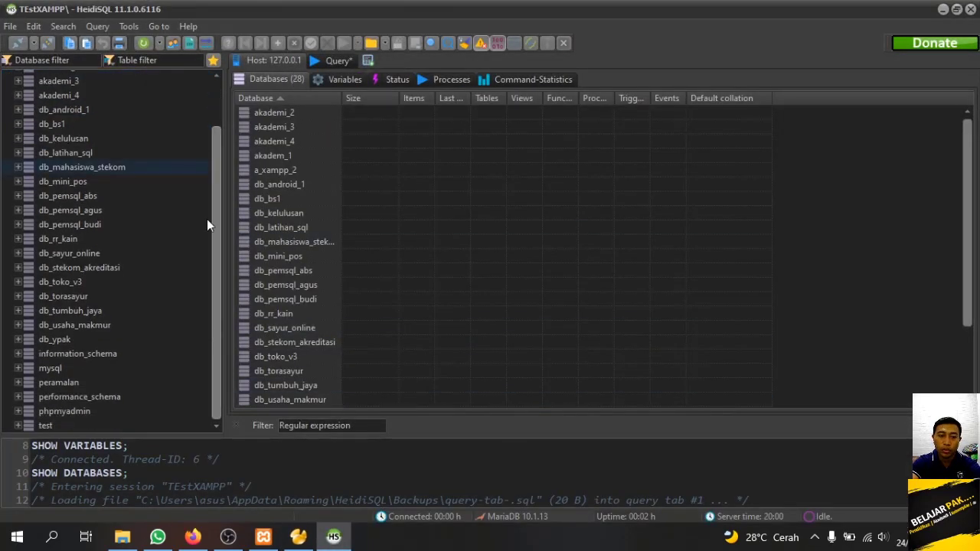
scroll(207, 219, "up", 2)
- Switch to phpMyAdmin in Firefox and expand the akademi, db and pemsql groups to review the databases they contain
left_click(192, 536)
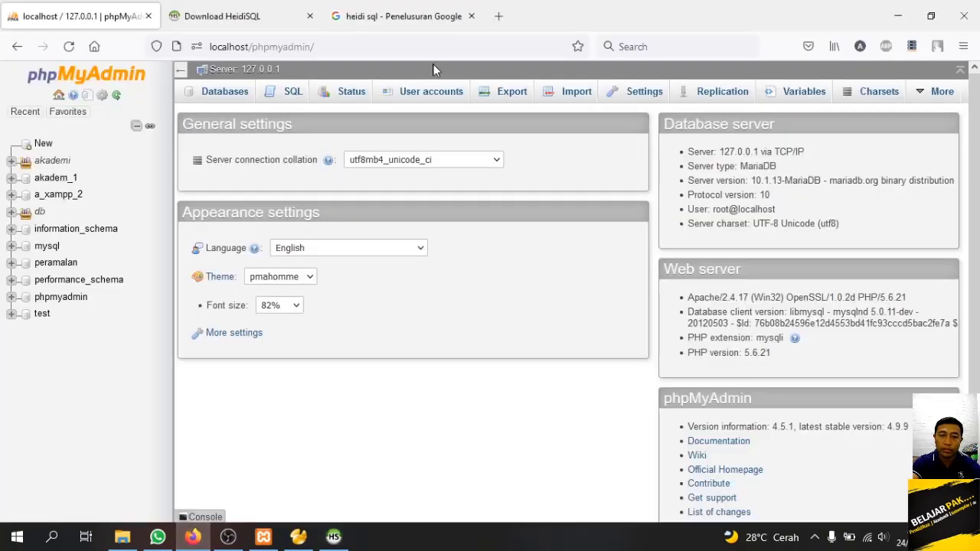
left_click(12, 161)
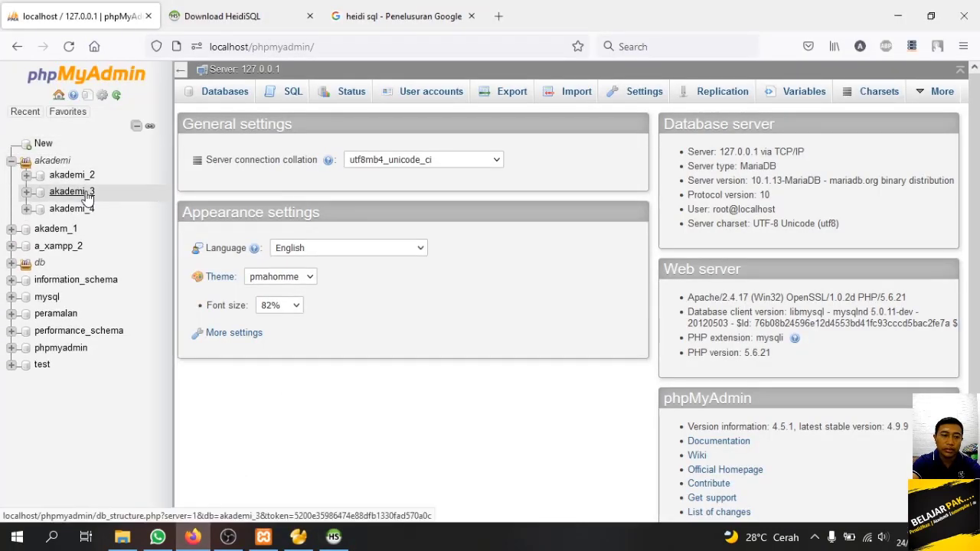
left_click(12, 263)
scroll(30, 264, "down", 3)
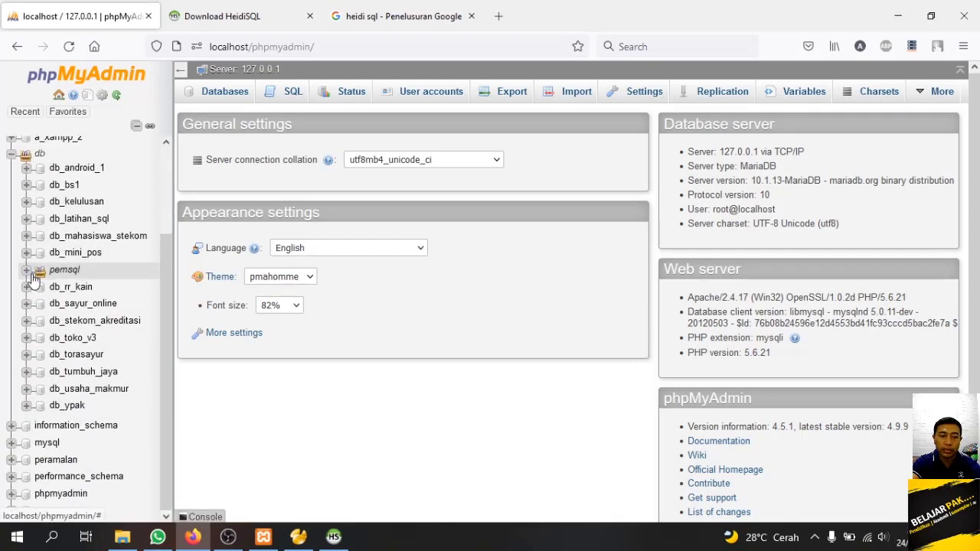
left_click(27, 269)
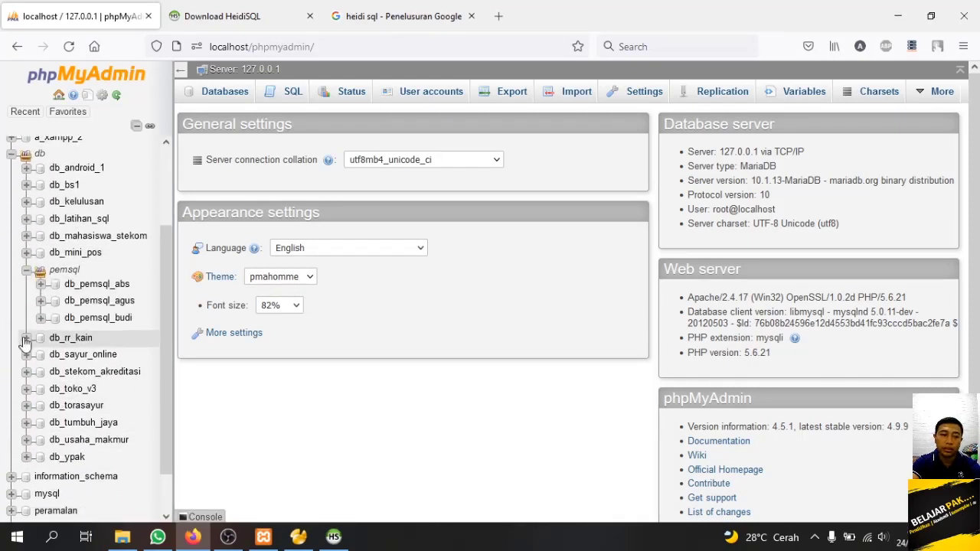
scroll(40, 320, "down", 1)
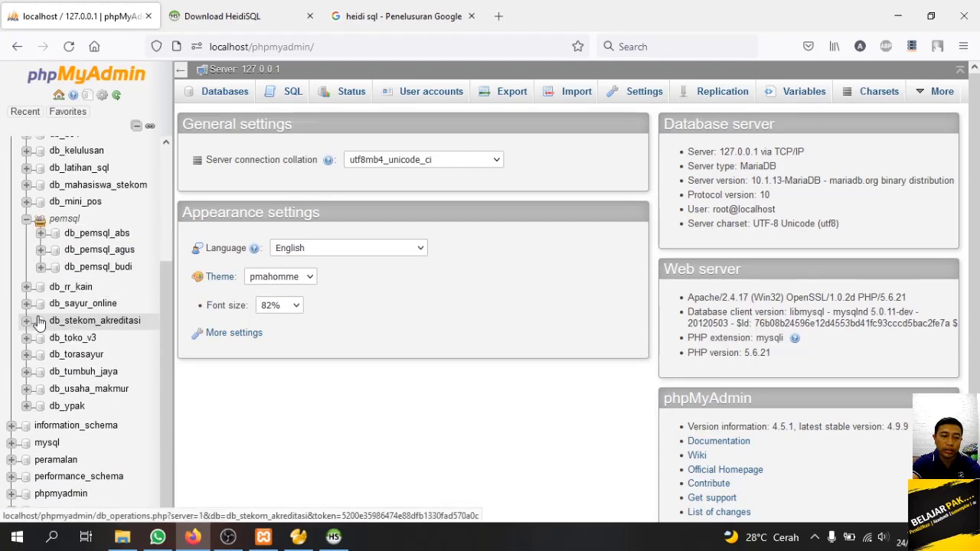
scroll(63, 381, "up", 4)
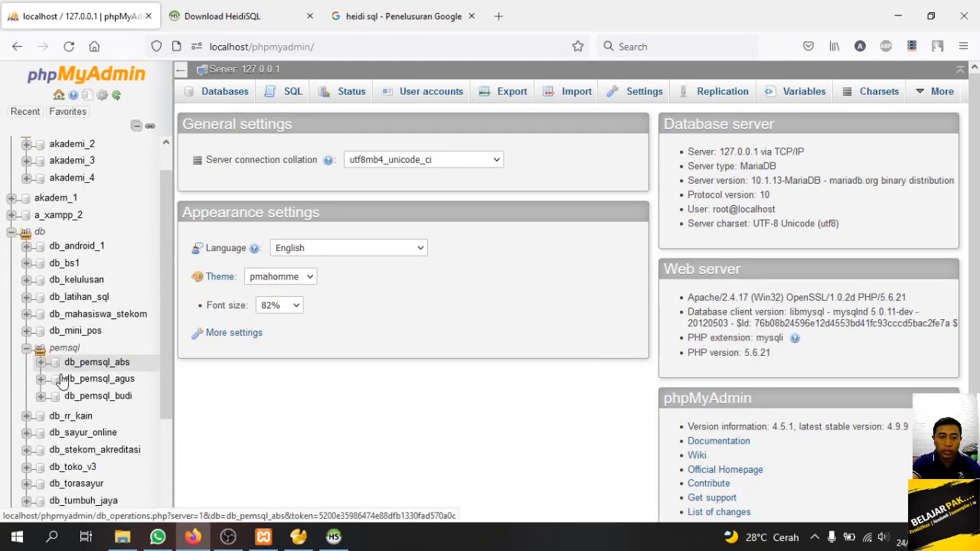
- Open the db_mini_pos database in phpMyAdmin, expand its Views branch and list its views
left_click(66, 360)
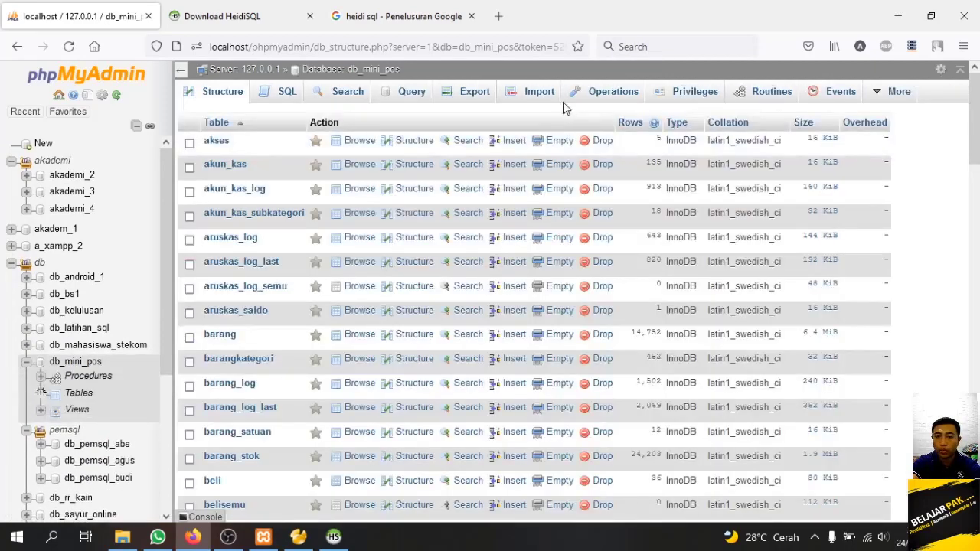
scroll(136, 253, "down", 15)
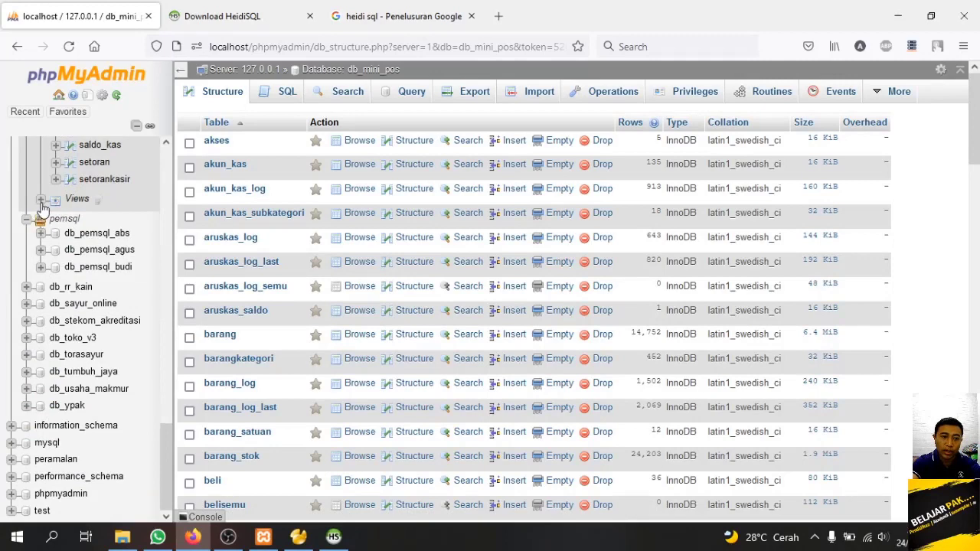
left_click(40, 200)
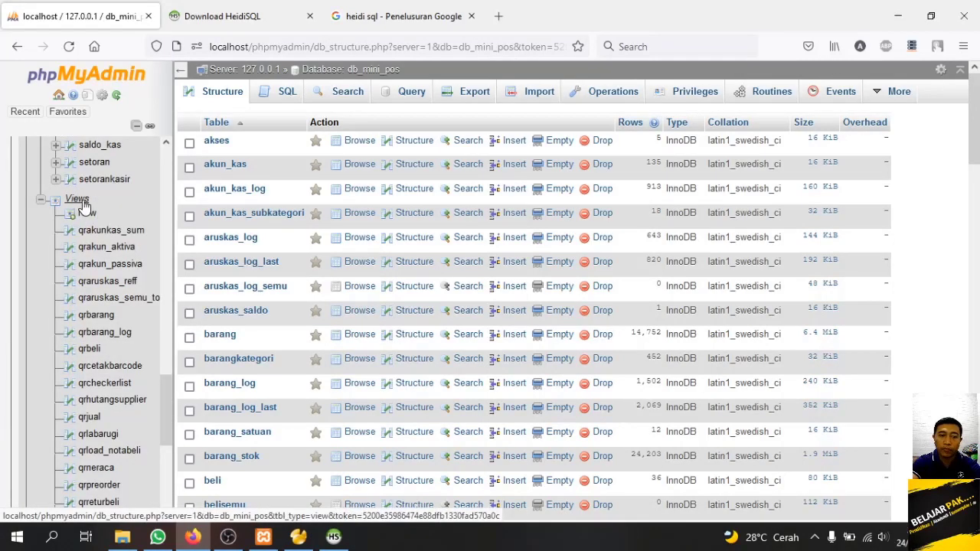
left_click(84, 205)
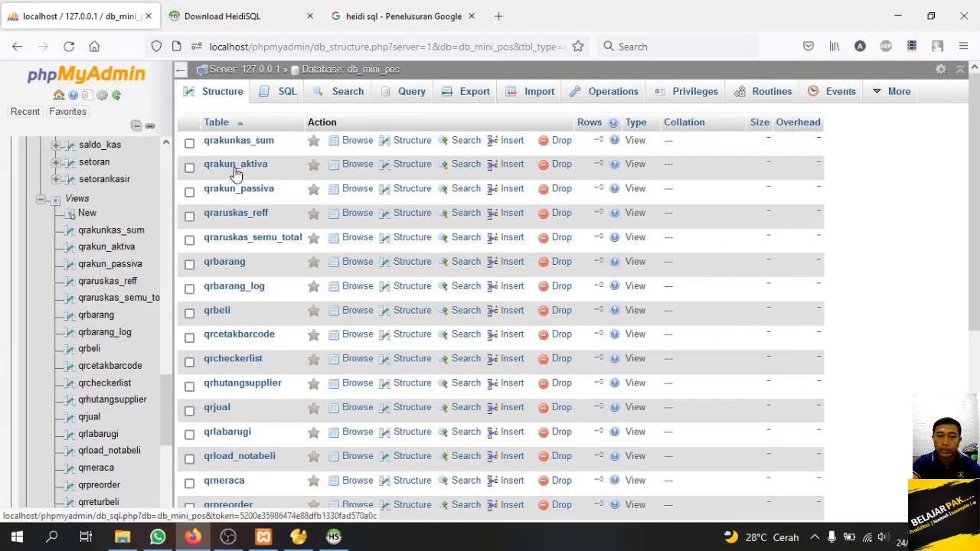
- Open the form for creating a new view in db_mini_pos and examine its SQL SECURITY, Definer and AS fields
left_click(86, 214)
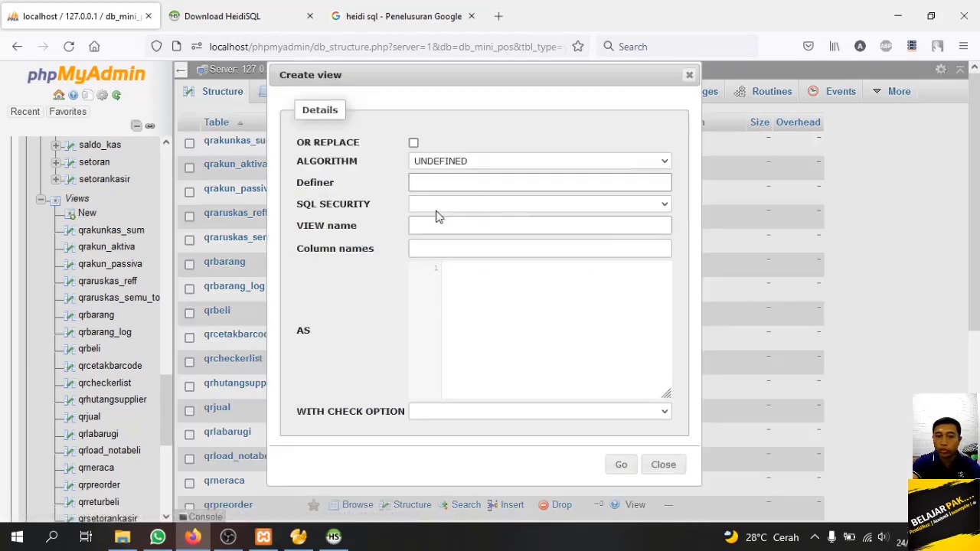
left_click(484, 204)
left_click(520, 338)
left_click(468, 181)
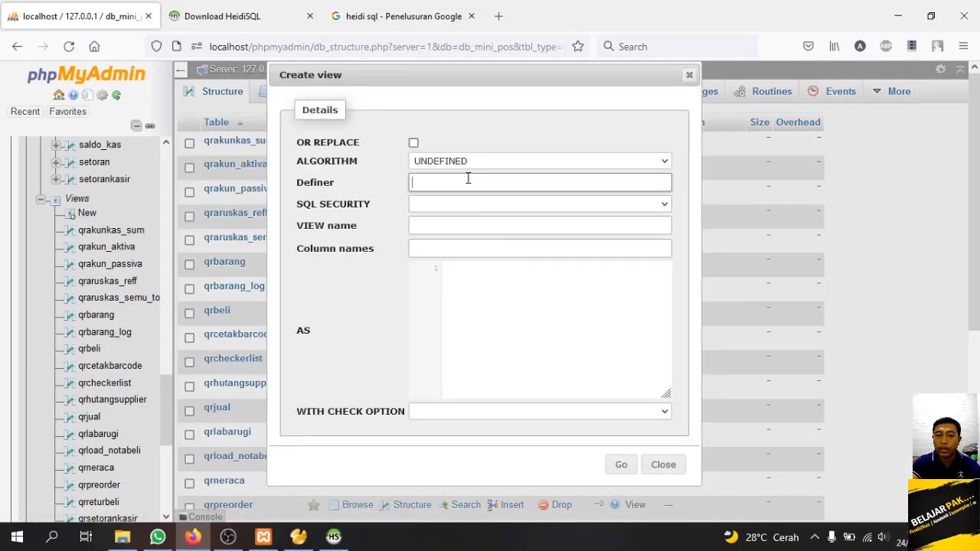
left_click(537, 309)
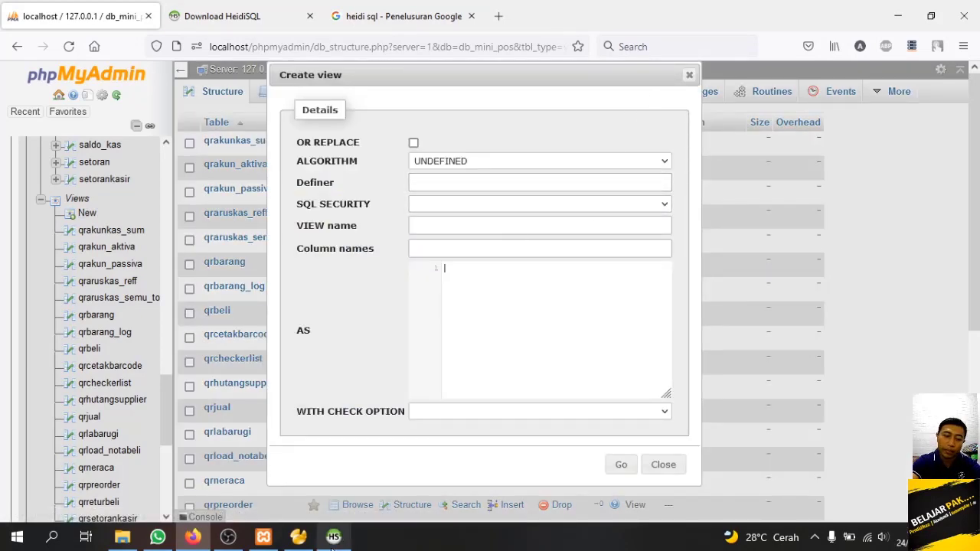
- Switch to HeidiSQL and display the contents of the db_stekom_akreditasi and db_sayur_online databases
left_click(333, 537)
scroll(76, 261, "down", 2)
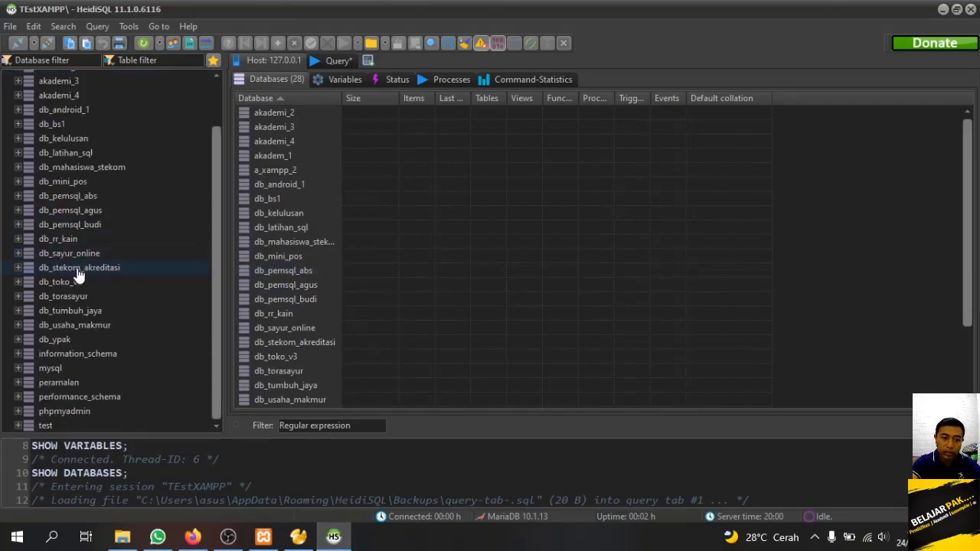
left_click(77, 269)
left_click(69, 253)
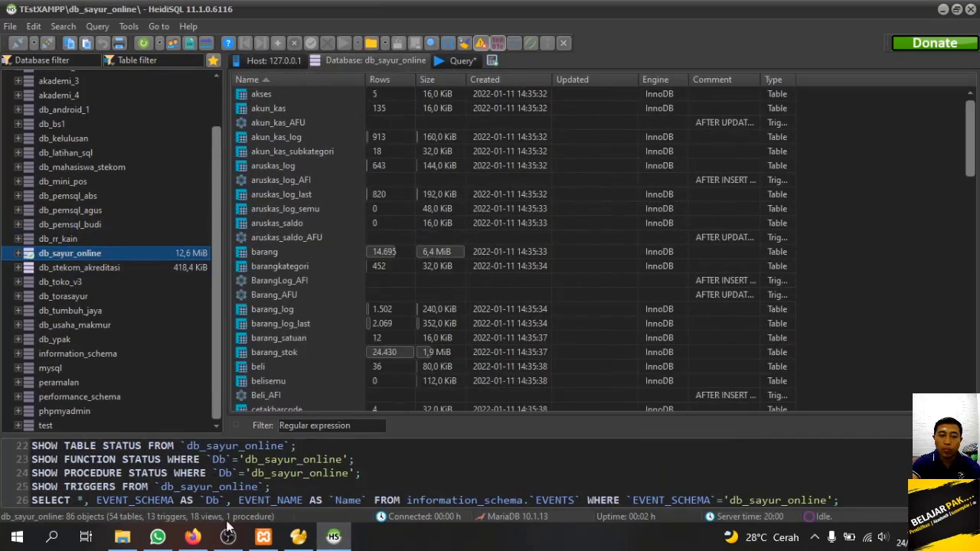
- Switch to the phpMyAdmin page of the db_mini_pos database in Firefox
left_click(192, 537)
left_click(686, 80)
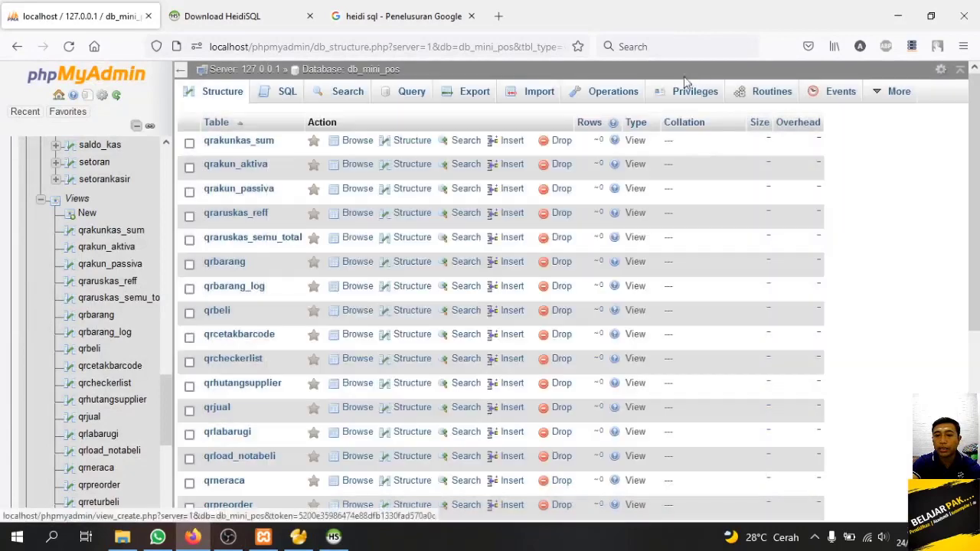
right_click(853, 196)
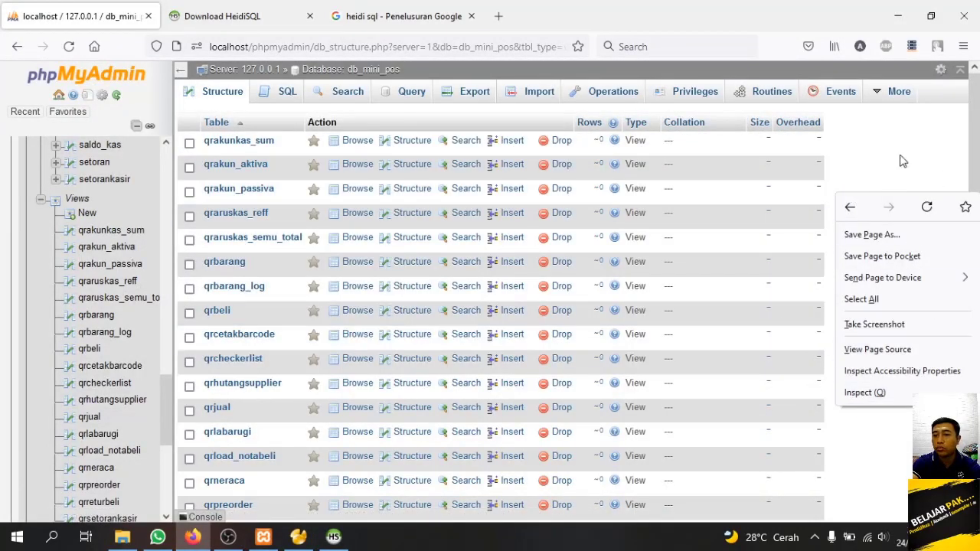
right_click(873, 155)
right_click(873, 151)
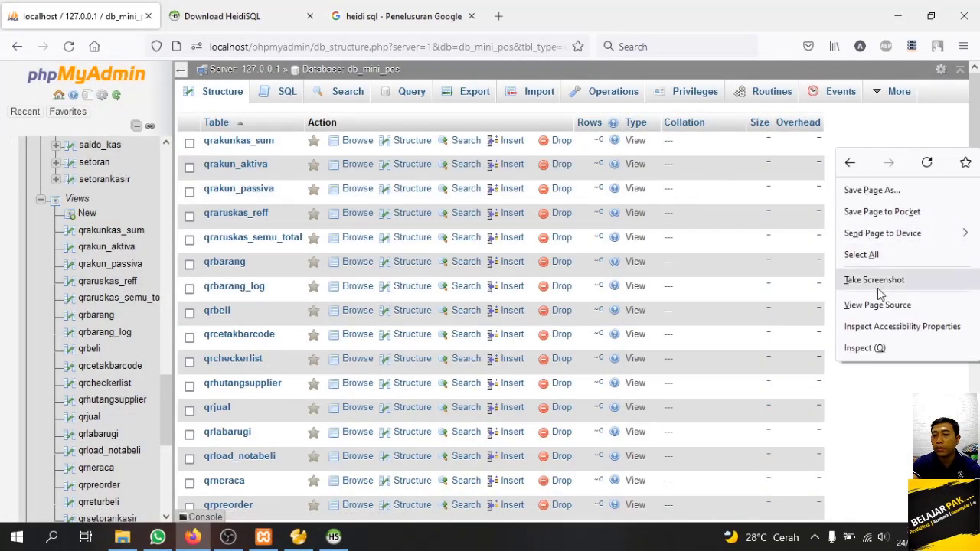
key("Escape")
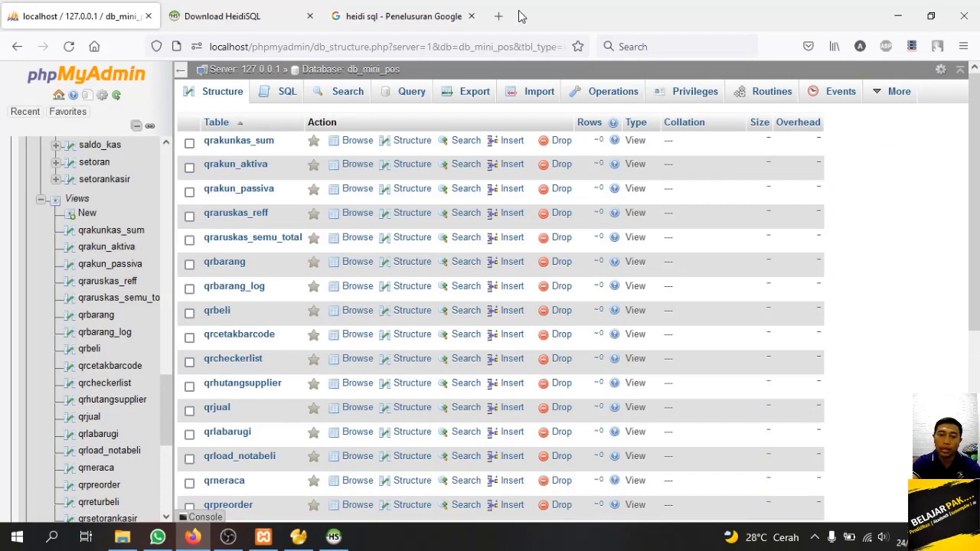
left_click(386, 8)
right_click(553, 240)
left_click(55, 7)
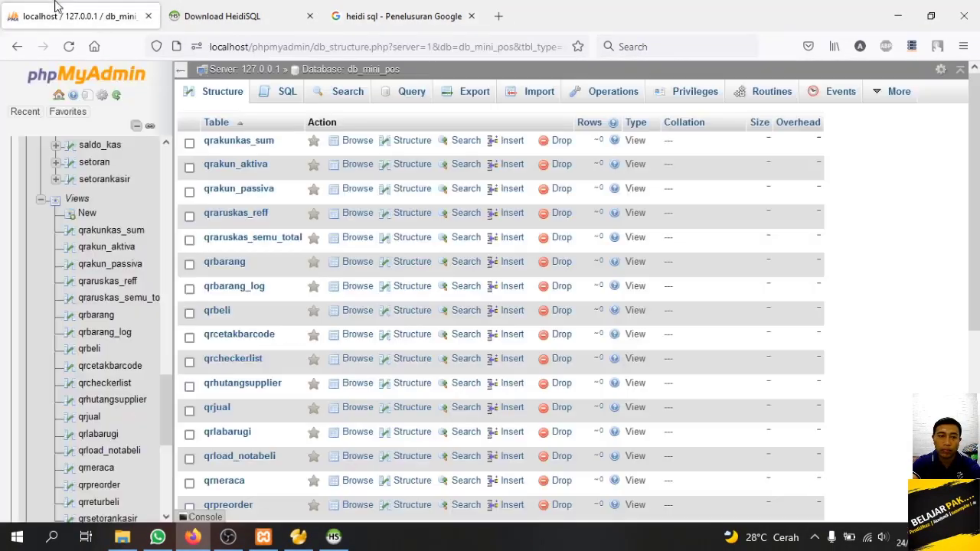
- Collapse the akademi and db groups in the database tree
scroll(61, 275, "up", 10)
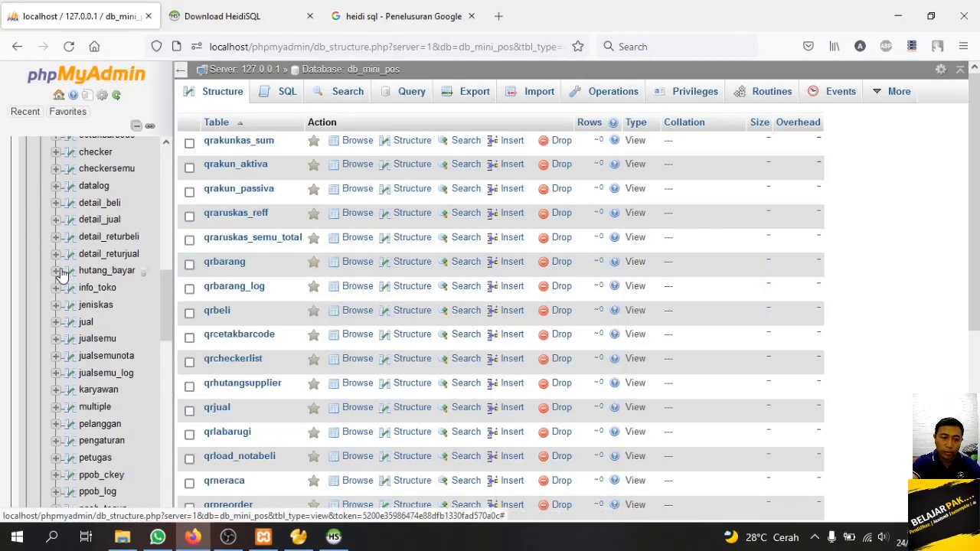
scroll(62, 275, "up", 10)
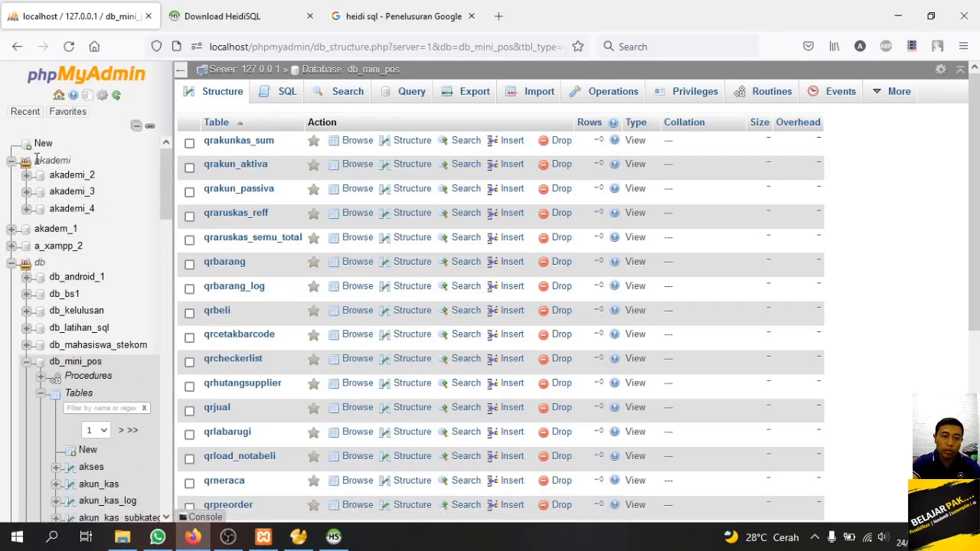
left_click(11, 162)
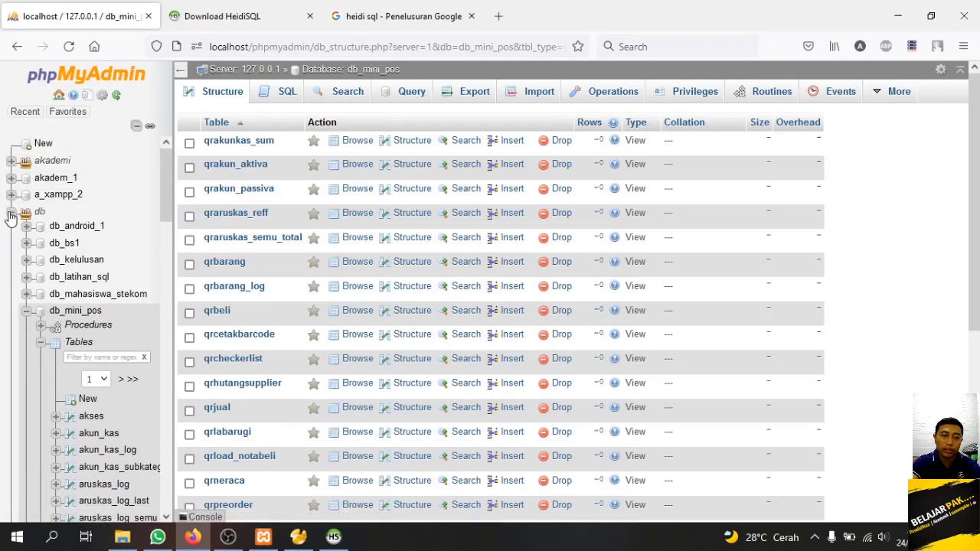
left_click(11, 211)
- Create a new database named TestXampp, leaving the collation unselected
left_click(46, 146)
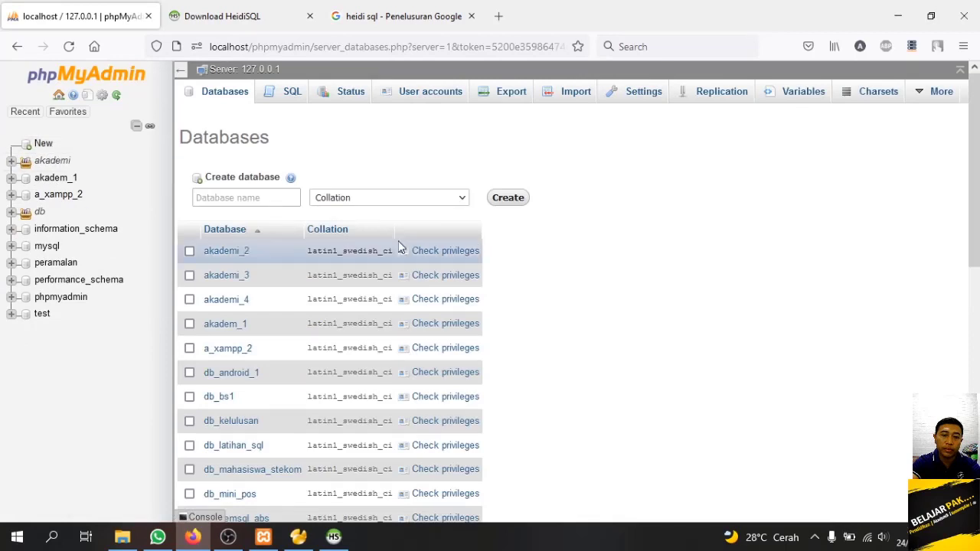
left_click(232, 196)
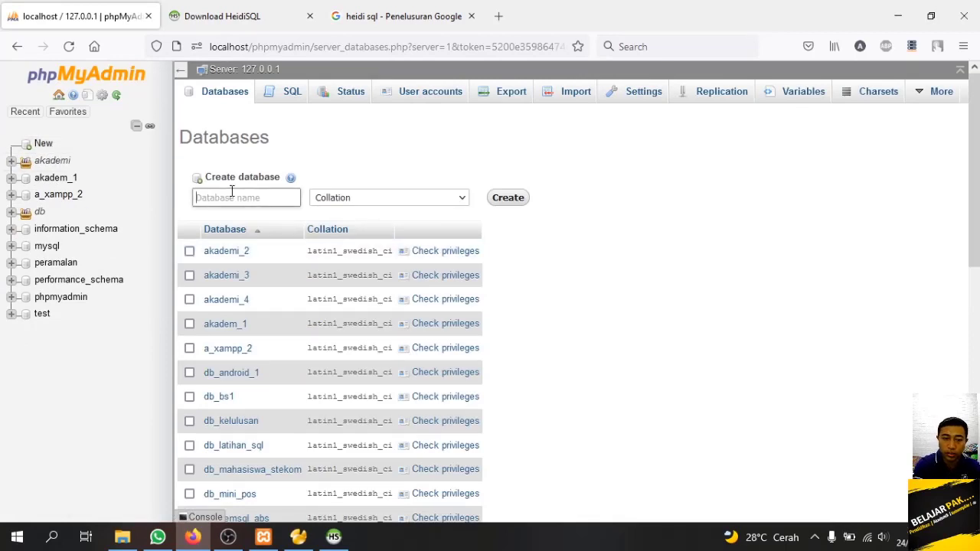
type("TestXampp")
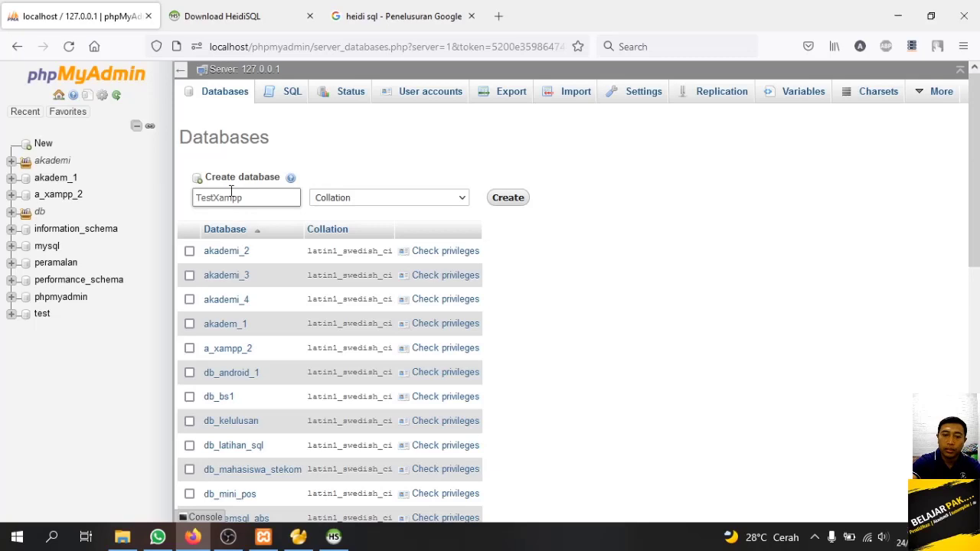
left_click(509, 199)
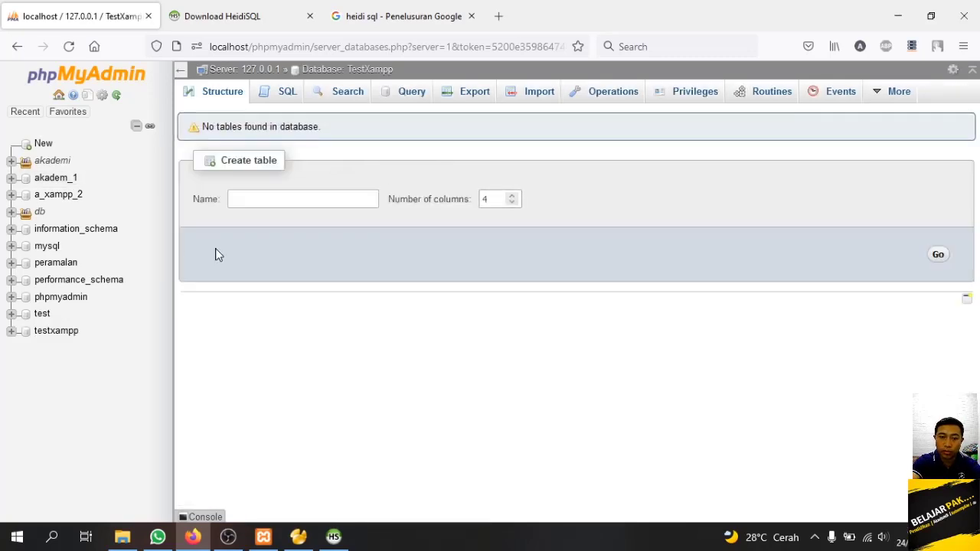
- Open the testxampp database and start a new table named table_A with 3 columns
left_click(58, 334)
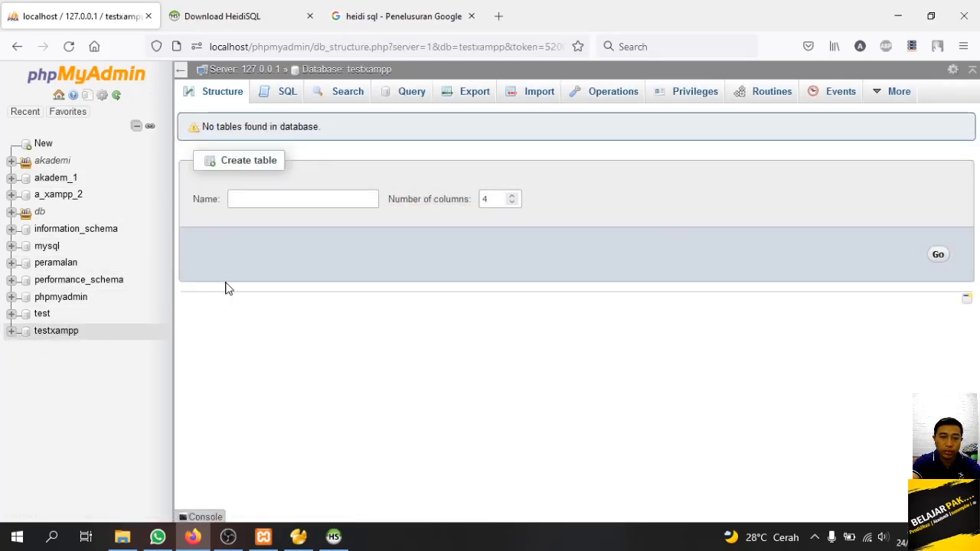
left_click(301, 201)
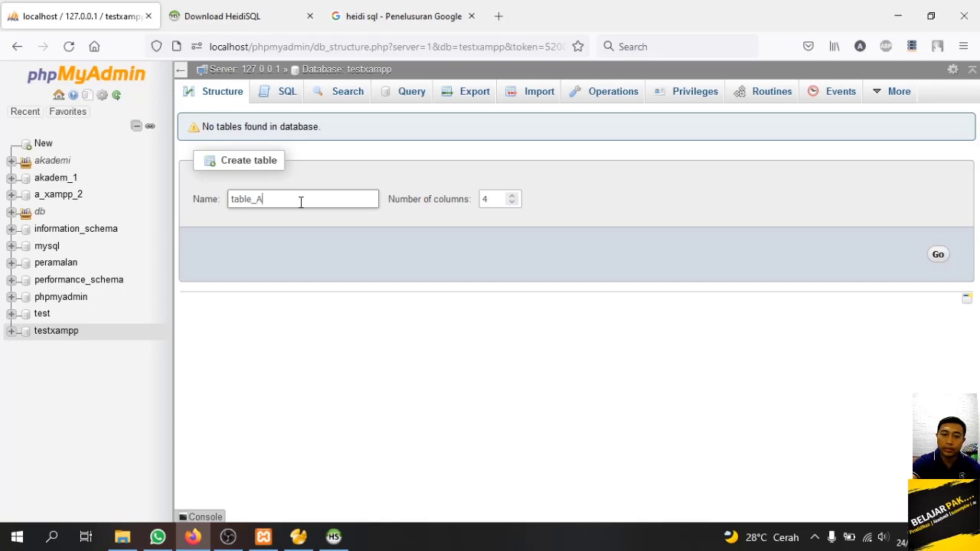
left_click(461, 198)
double_click(490, 199)
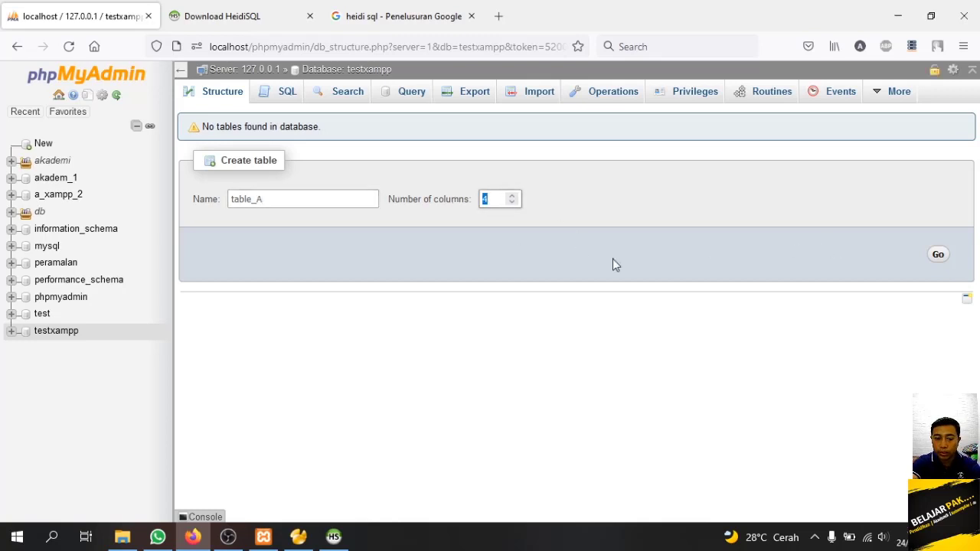
type("3")
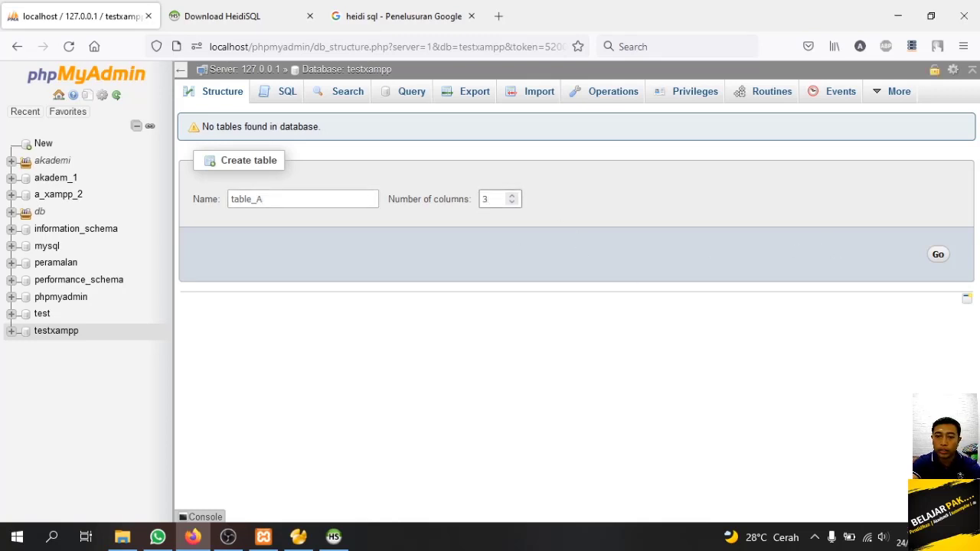
left_click(938, 256)
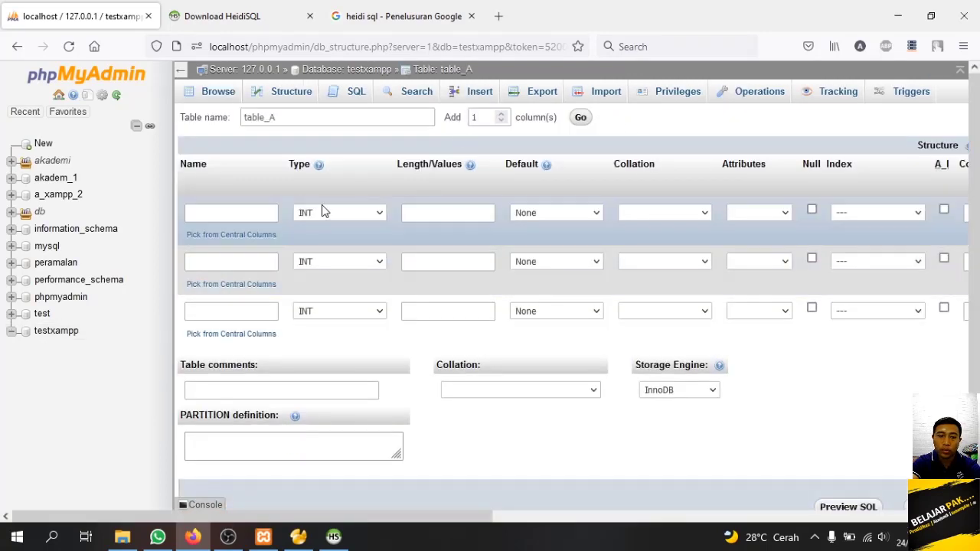
- Define the first column of table_A as IdCard with type VARCHAR and length 15
left_click(258, 213)
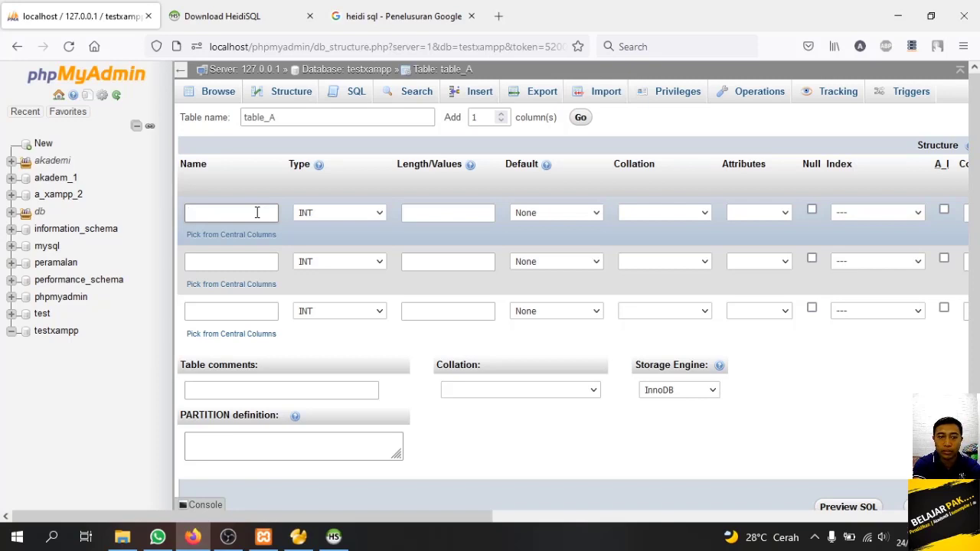
type("IdCard")
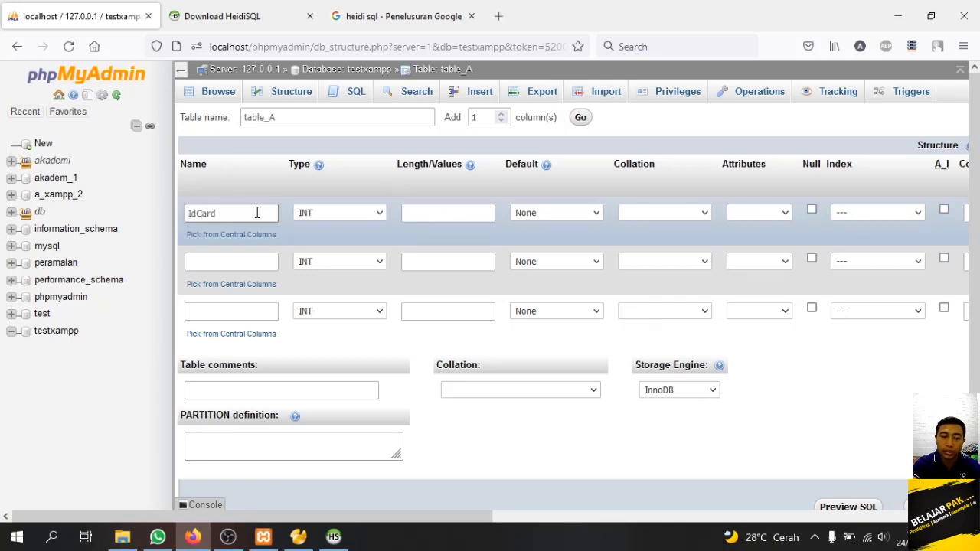
left_click(327, 220)
left_click(321, 250)
left_click(439, 215)
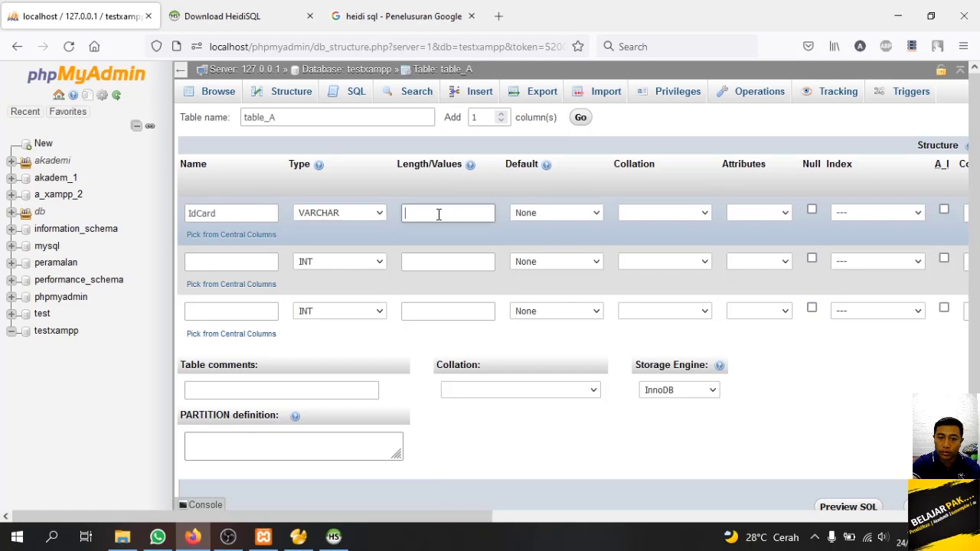
type("15")
key("Tab")
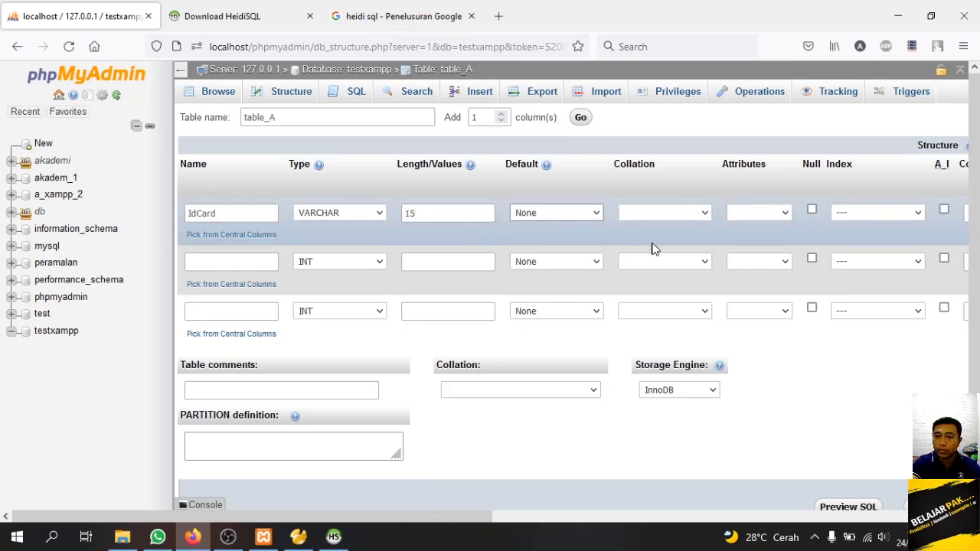
- Define the second column of table_A as NameCard with type VARCHAR and length 250
left_click(243, 263)
type("NameCard")
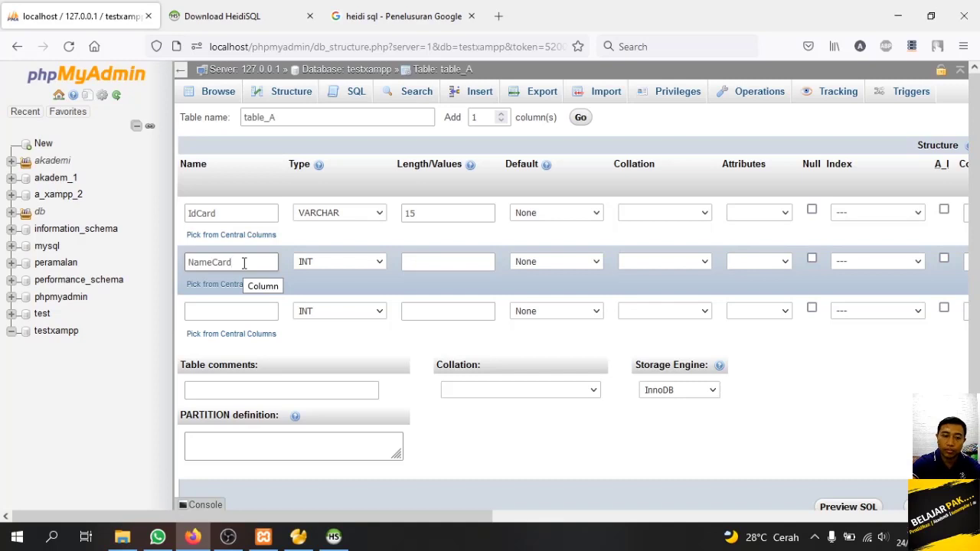
left_click(333, 262)
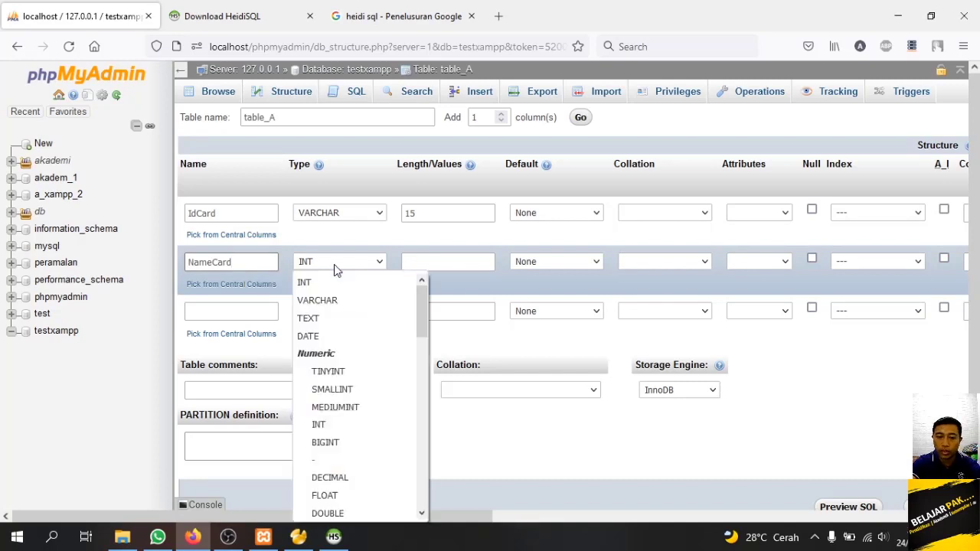
left_click(321, 298)
left_click(432, 262)
type("250")
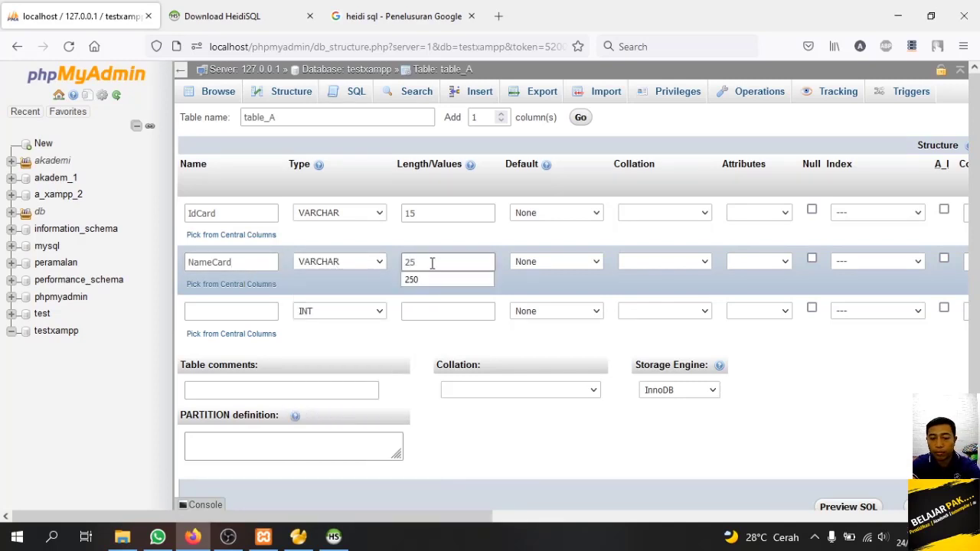
- Define the third column of table_A as Phone with type VARCHAR and length 15
left_click(233, 311)
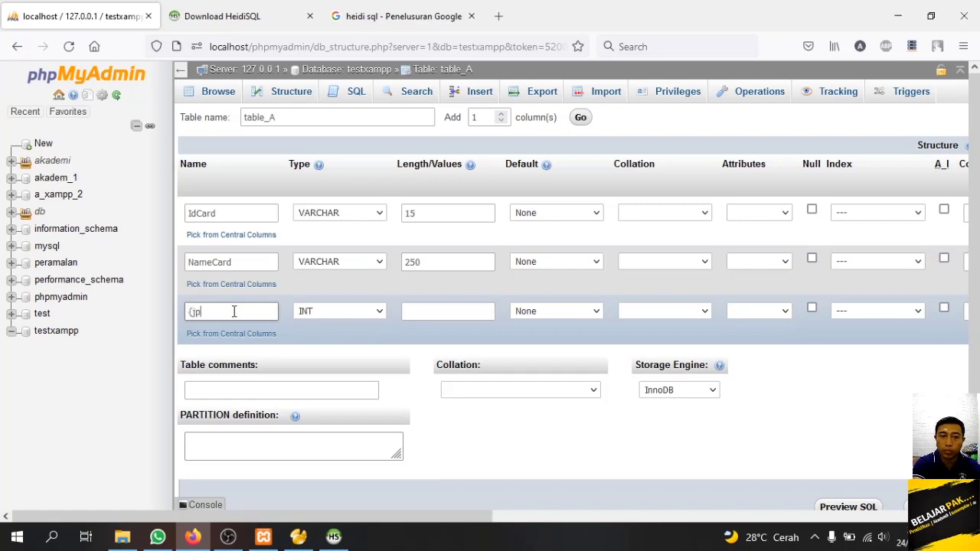
key("BackSpace")
key("BackSpace")
key("BackSpace")
type("Phone")
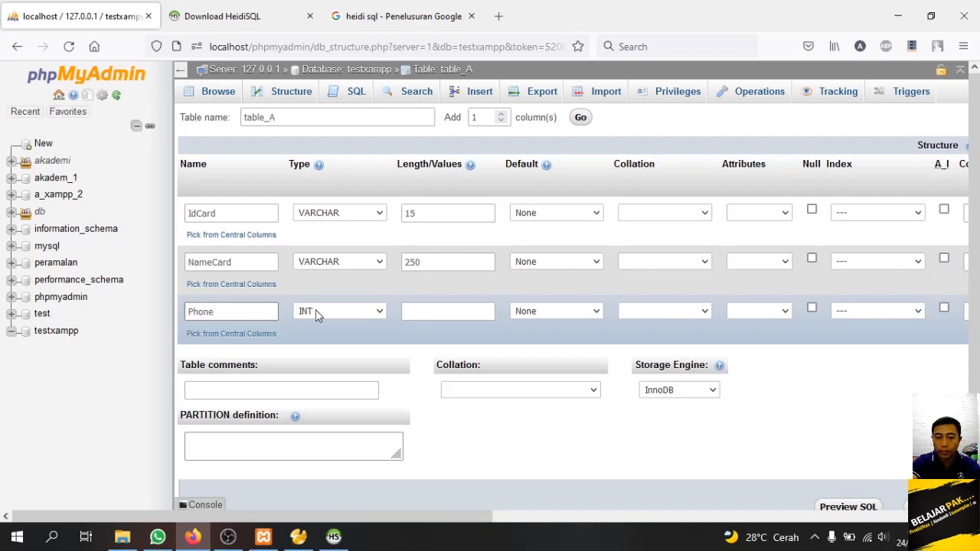
left_click(315, 313)
key("Down")
left_click(435, 310)
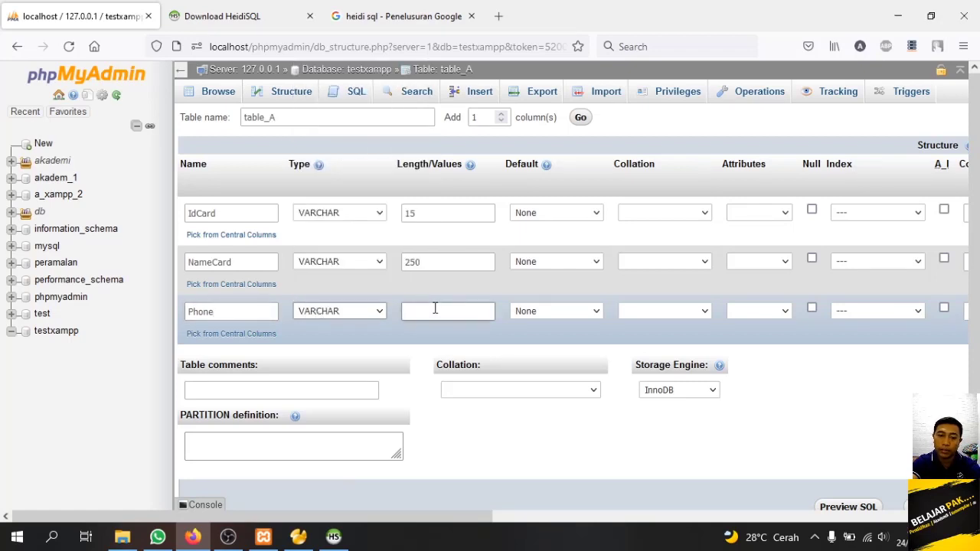
type("15")
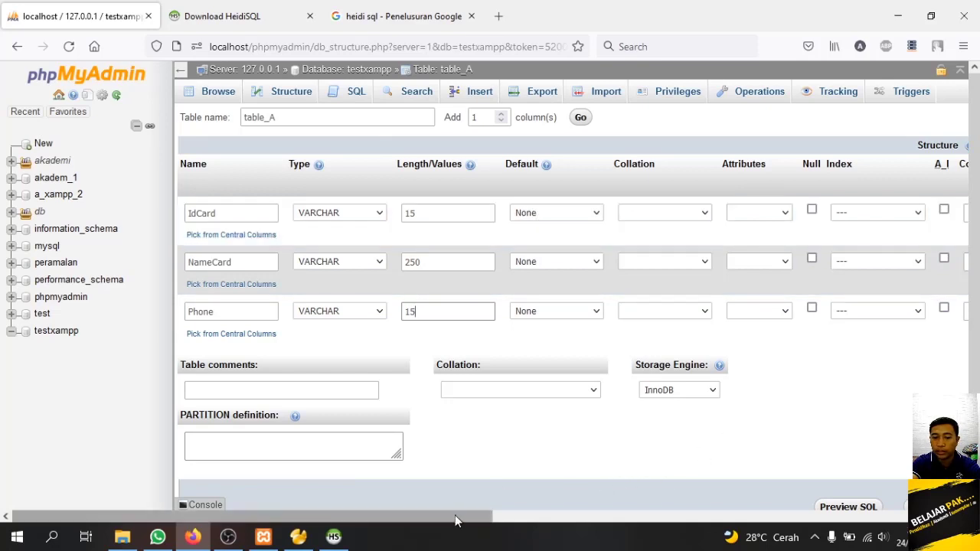
- Enable auto increment for the IdCard column and accept a PRIMARY index on it
left_click_drag(472, 518, 640, 527)
left_click(654, 209)
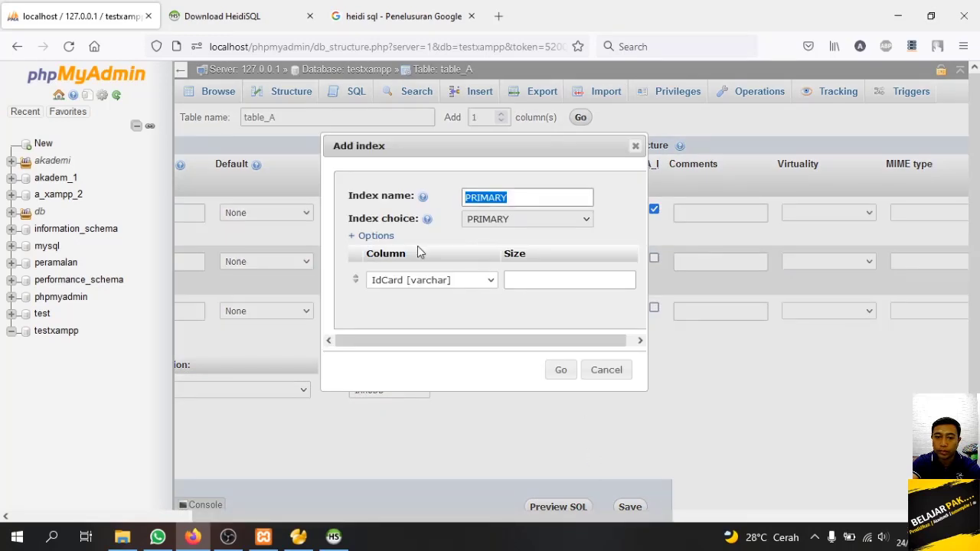
left_click(561, 370)
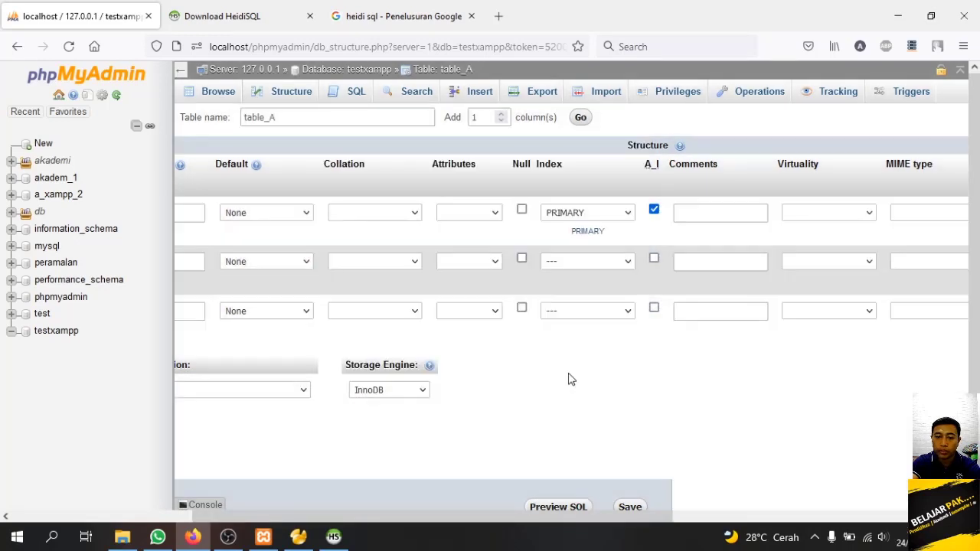
- Add one more column to table_A after Phone and name it Genre
left_click_drag(595, 523, 397, 501)
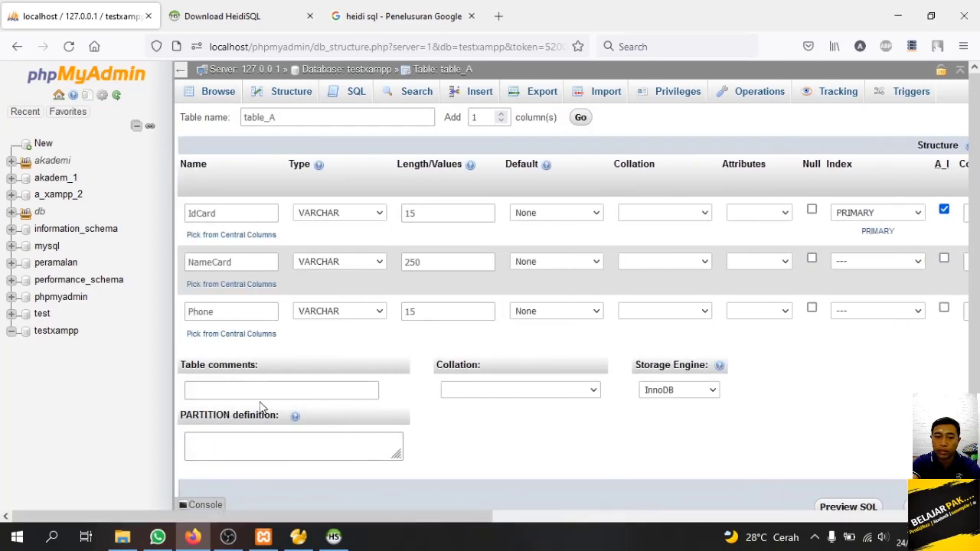
scroll(255, 386, "down", 1)
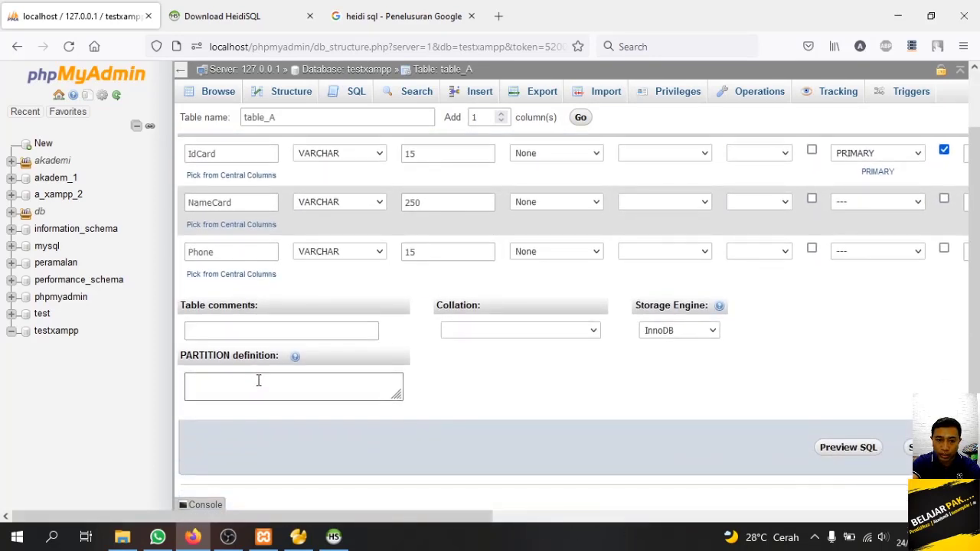
scroll(261, 374, "up", 1)
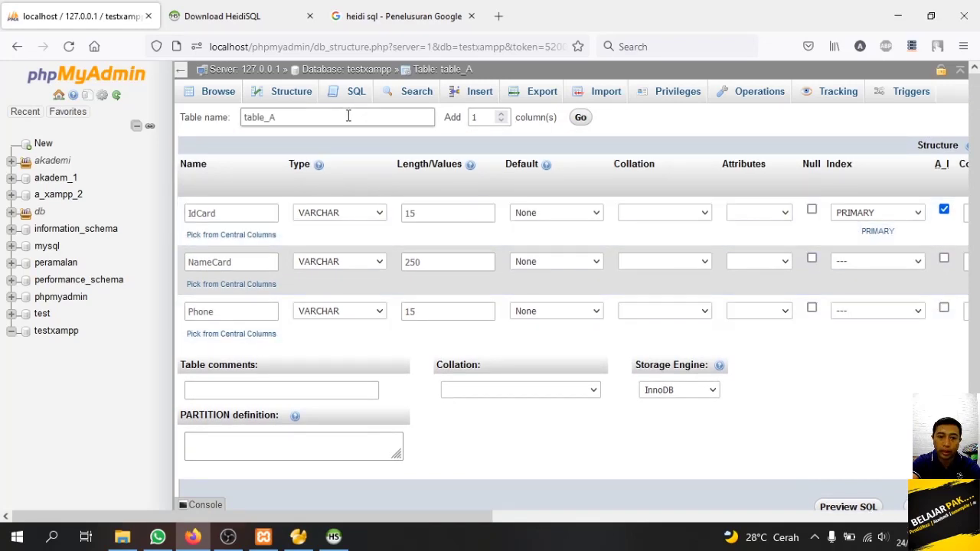
left_click(581, 123)
left_click(253, 360)
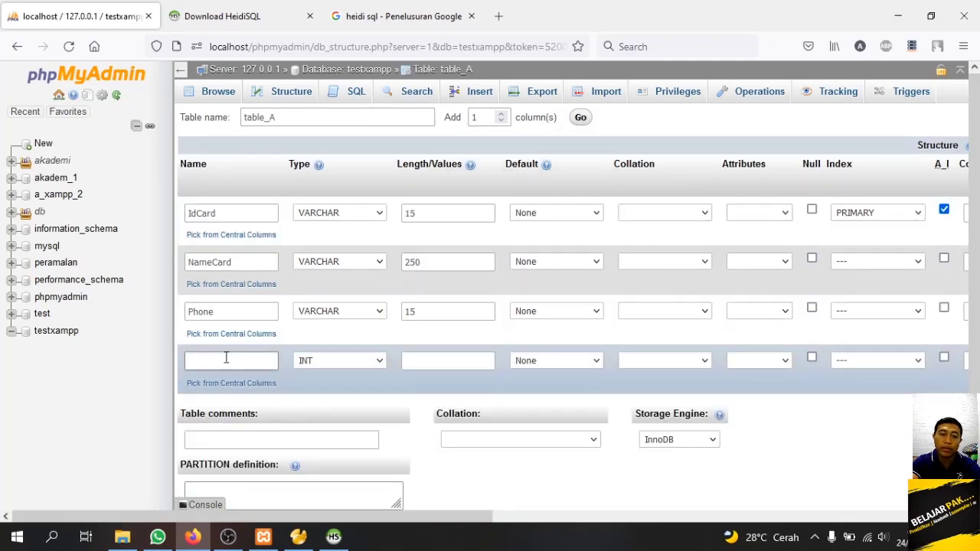
left_click(252, 367)
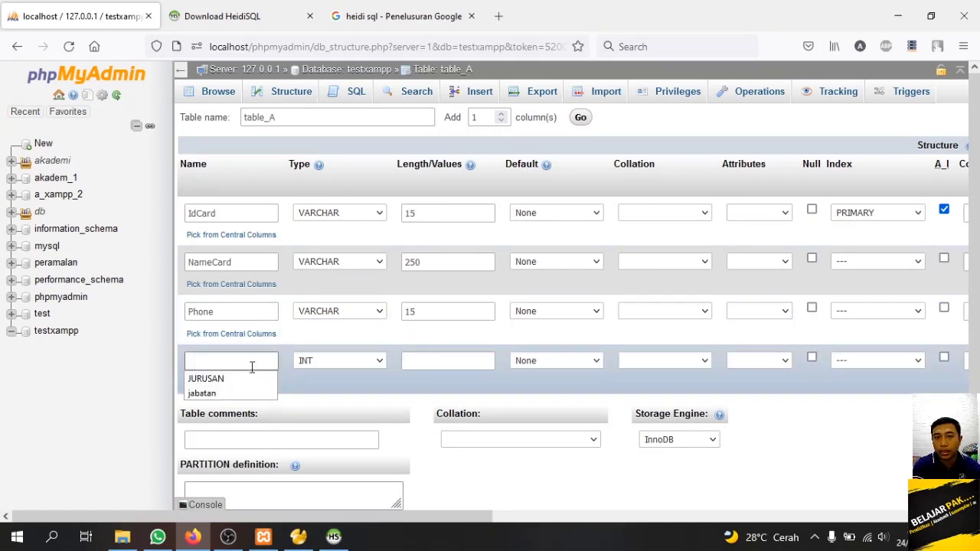
type("Genre")
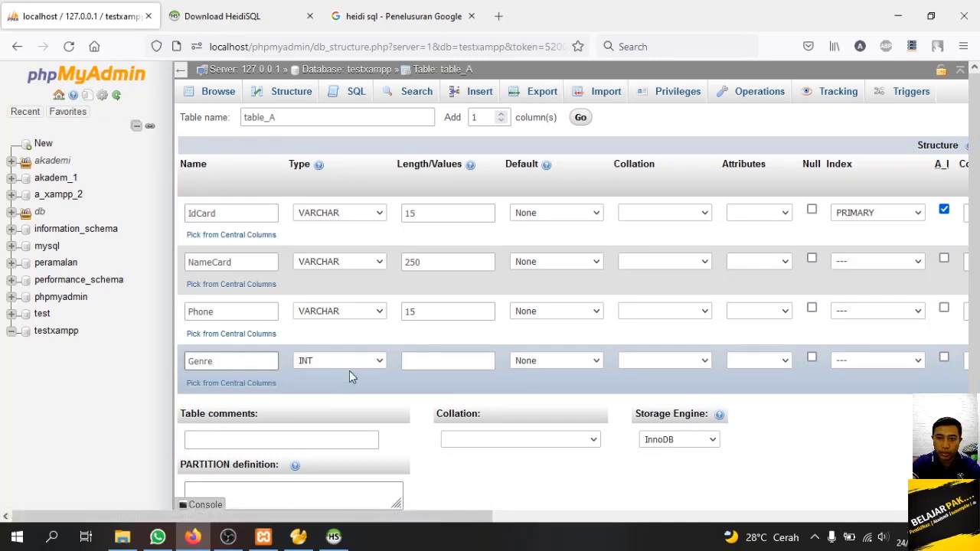
- Set the Genre column's type to VARCHAR with length 1
left_click(430, 360)
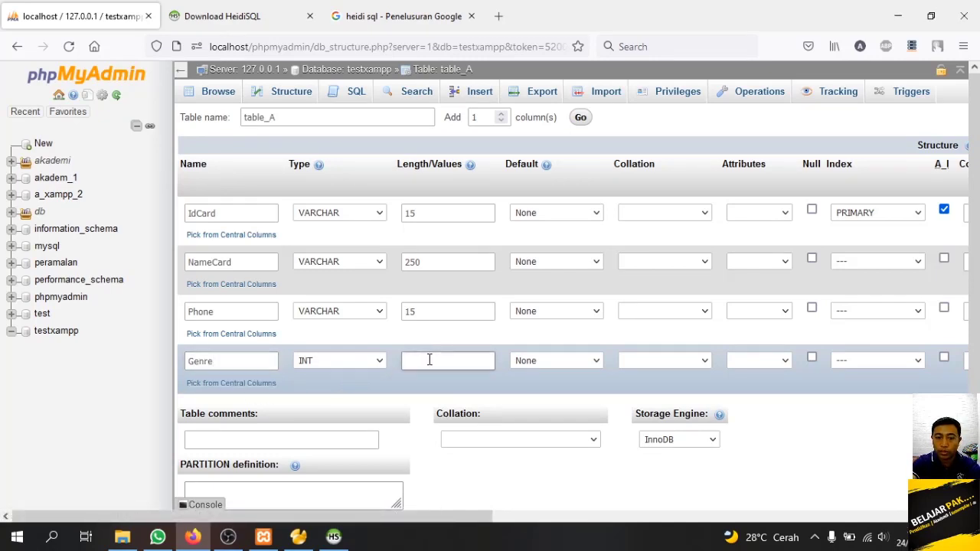
left_click(351, 362)
key("v")
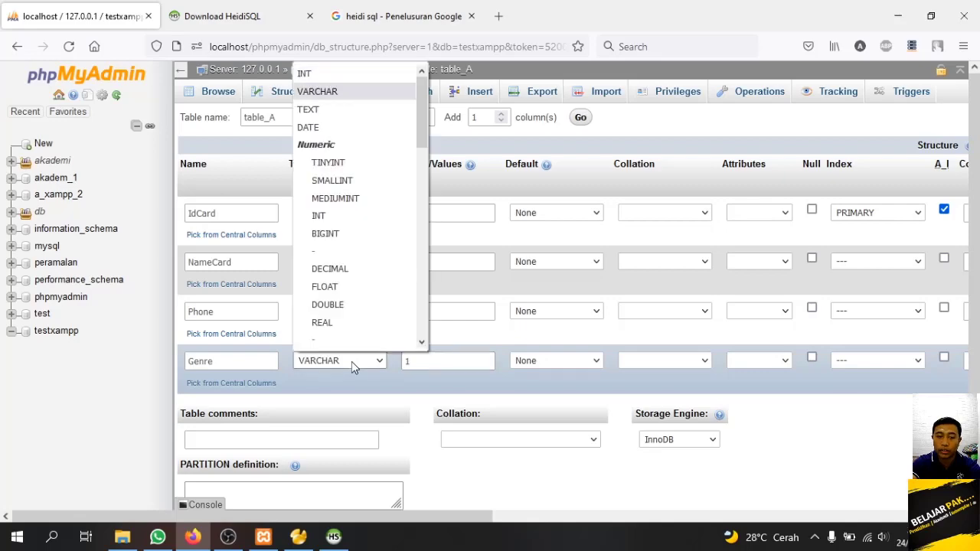
key("Return")
left_click(443, 365)
- Try to save table_A with its four columns and review the column settings
scroll(629, 376, "down", 2)
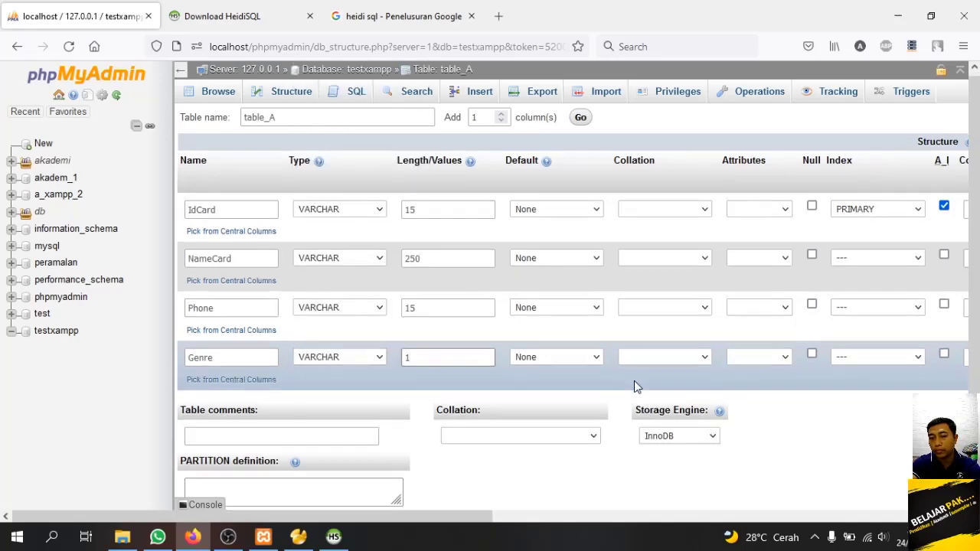
left_click(909, 449)
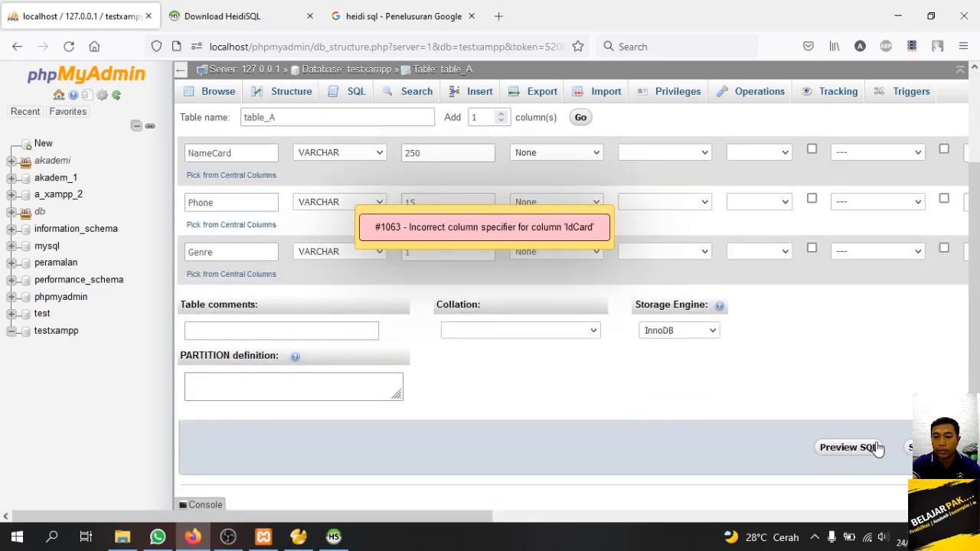
scroll(634, 413, "up", 3)
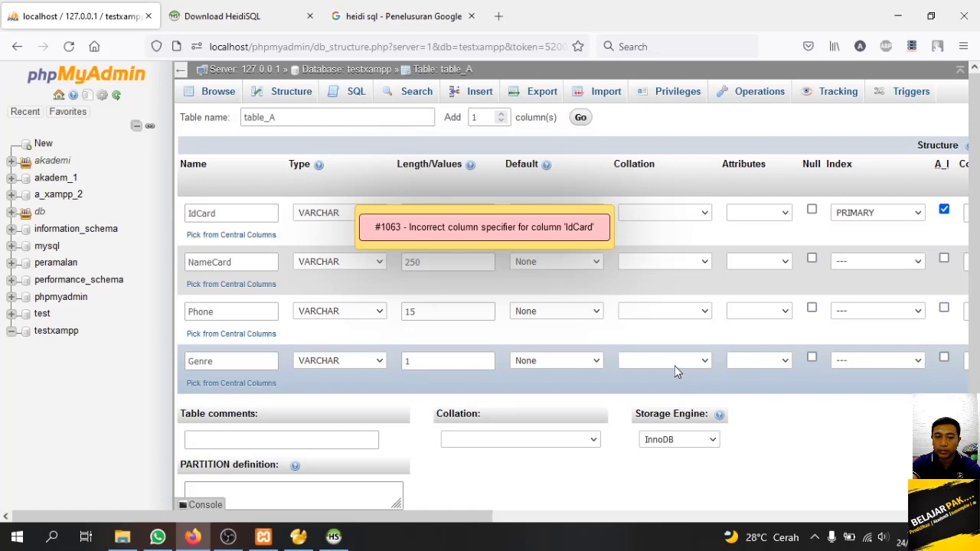
left_click_drag(474, 517, 605, 514)
left_click_drag(500, 514, 337, 512)
- Change the IdCard column's type to INT and save table_A
left_click(307, 214)
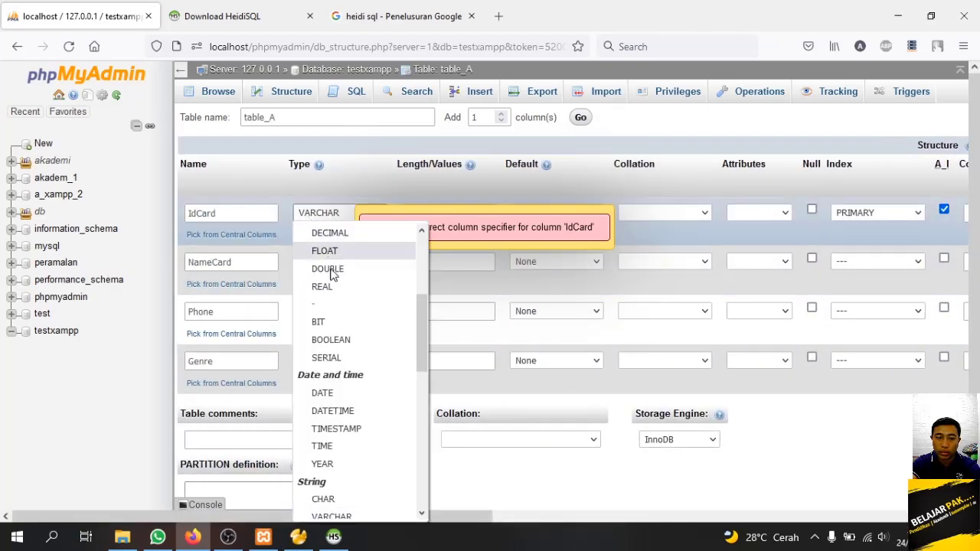
scroll(335, 347, "down", 7)
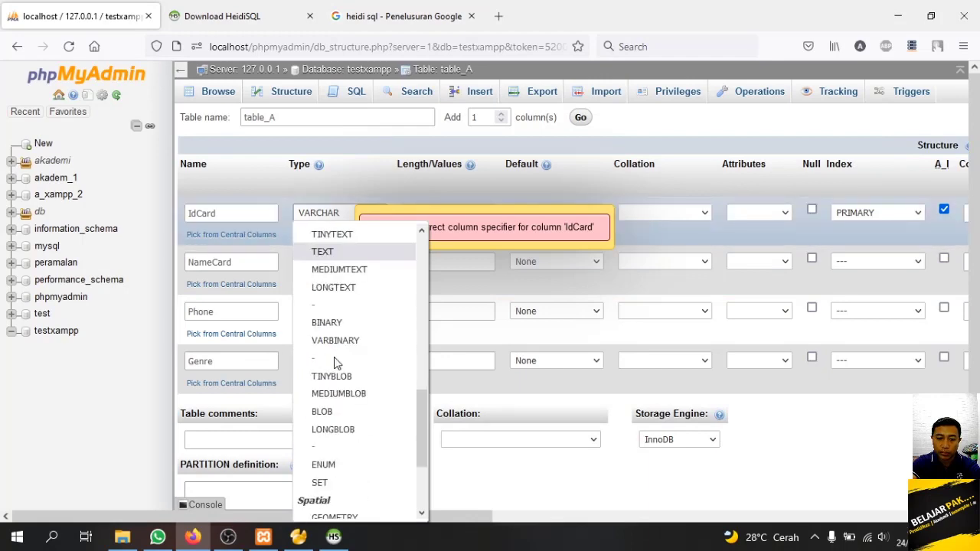
scroll(337, 392, "up", 9)
left_click(339, 279)
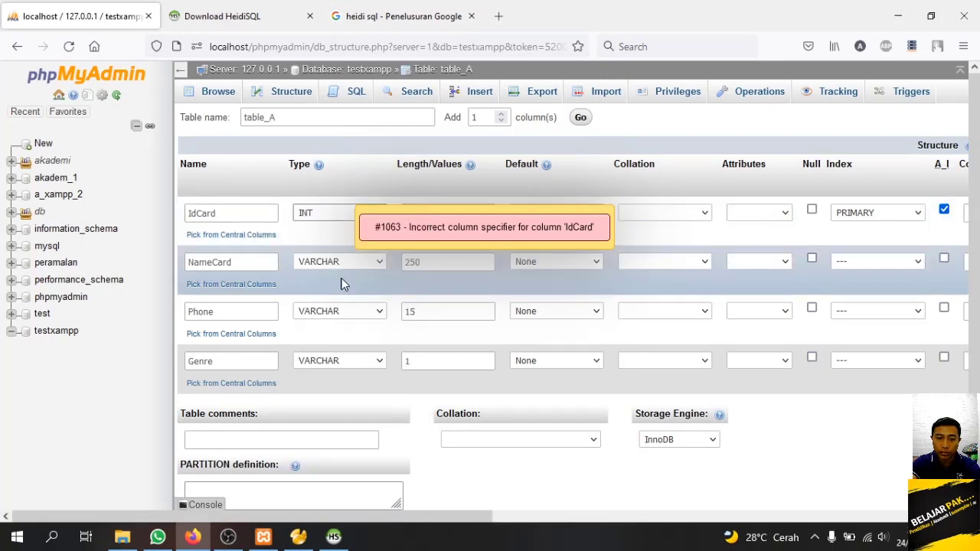
scroll(911, 444, "down", 3)
left_click(911, 447)
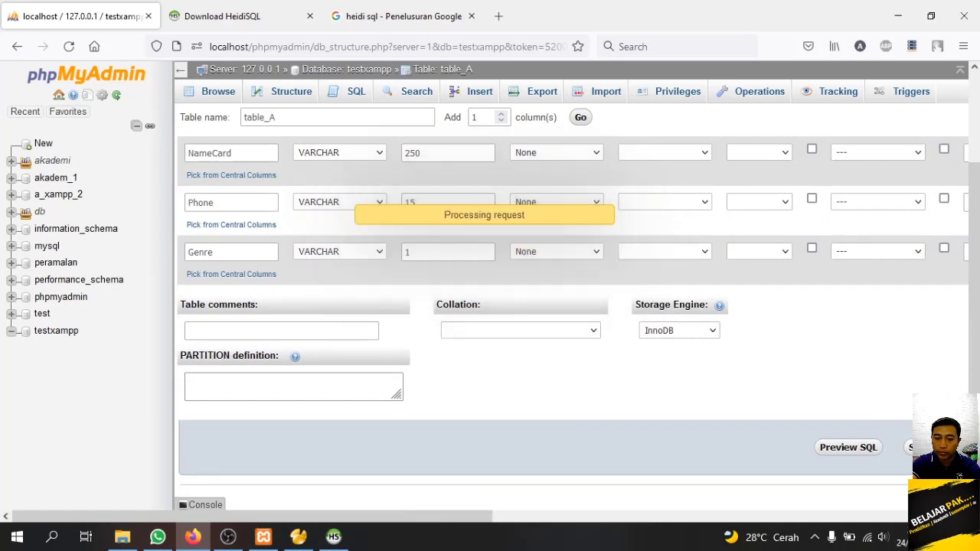
- Browse the contents of table_a in the testxampp database
left_click(59, 369)
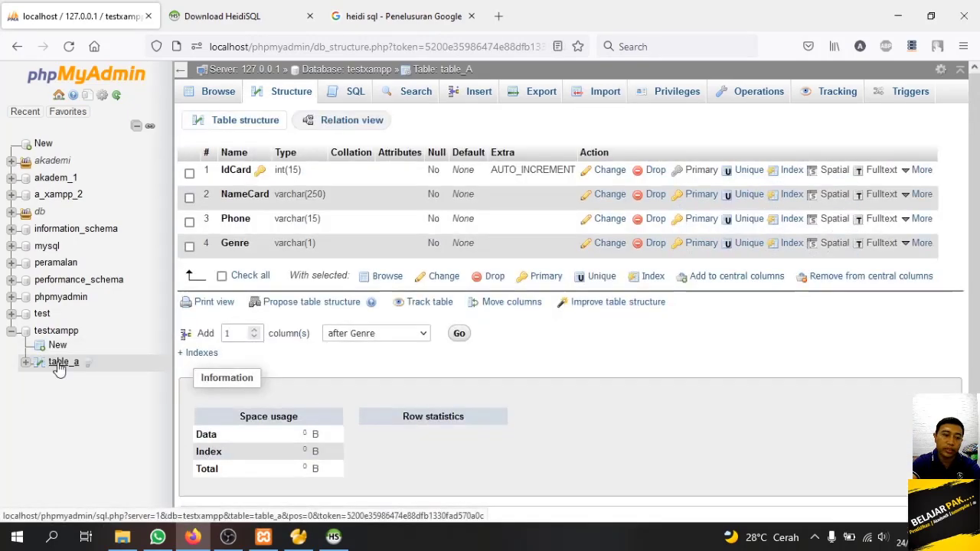
left_click(59, 366)
left_click(61, 377)
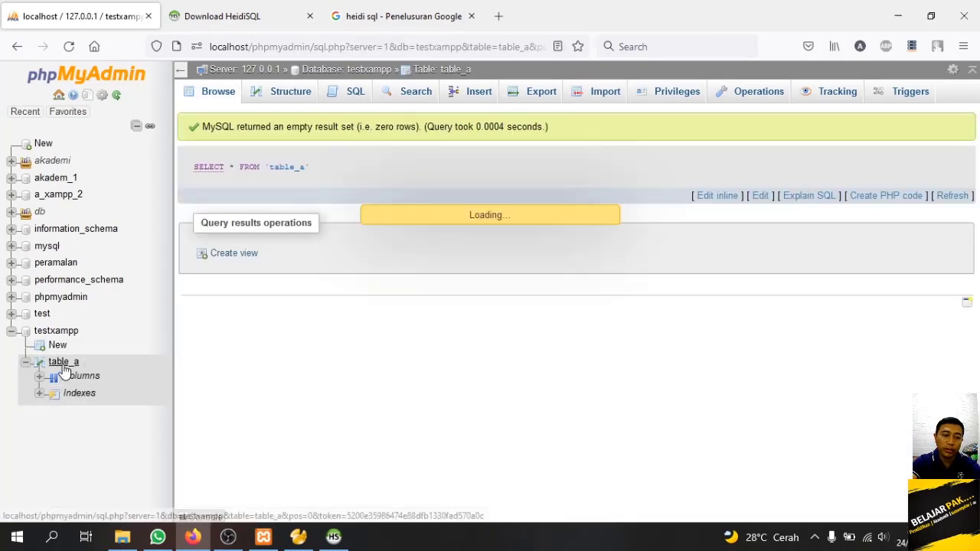
- Switch to HeidiSQL and refresh the database list of the TEstXAMPP session
left_click(333, 536)
scroll(191, 193, "up", 2)
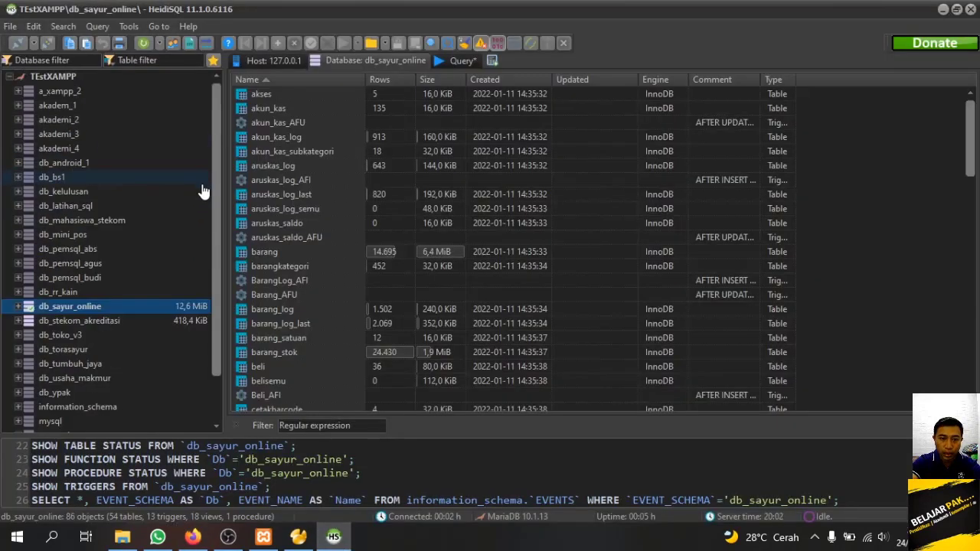
left_click(86, 76)
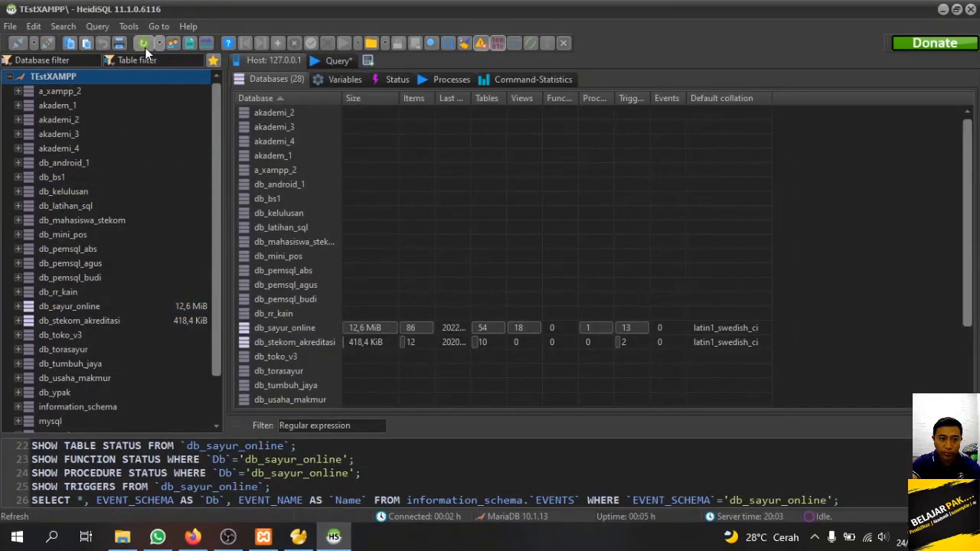
left_click(145, 46)
scroll(86, 142, "down", 2)
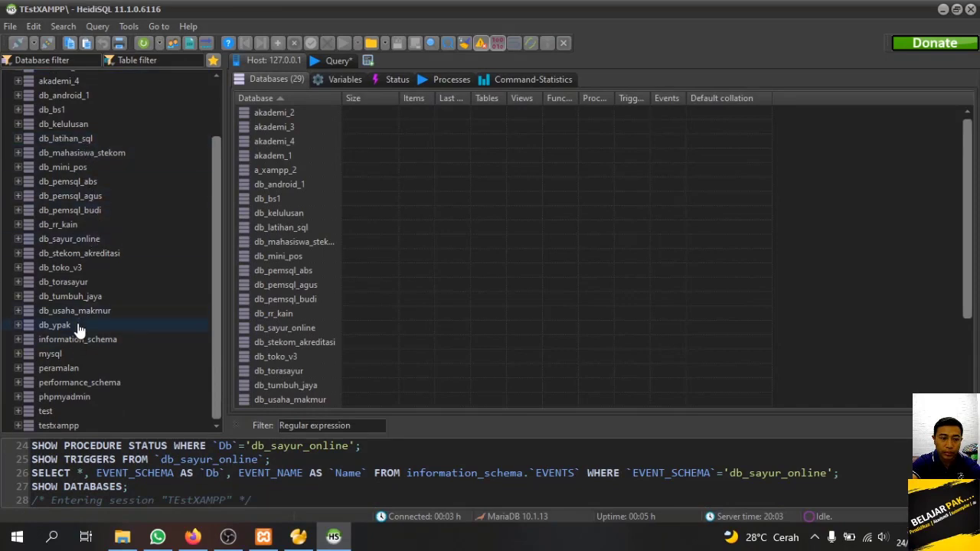
- Expand the testxampp database down to its tables and open table_a's structure
left_click(35, 426)
left_click(18, 425)
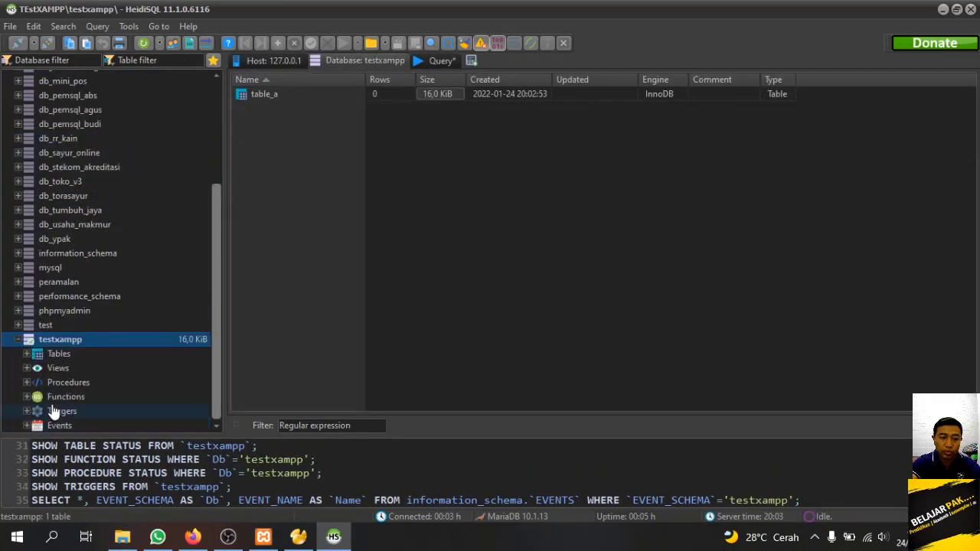
left_click(27, 354)
left_click(69, 368)
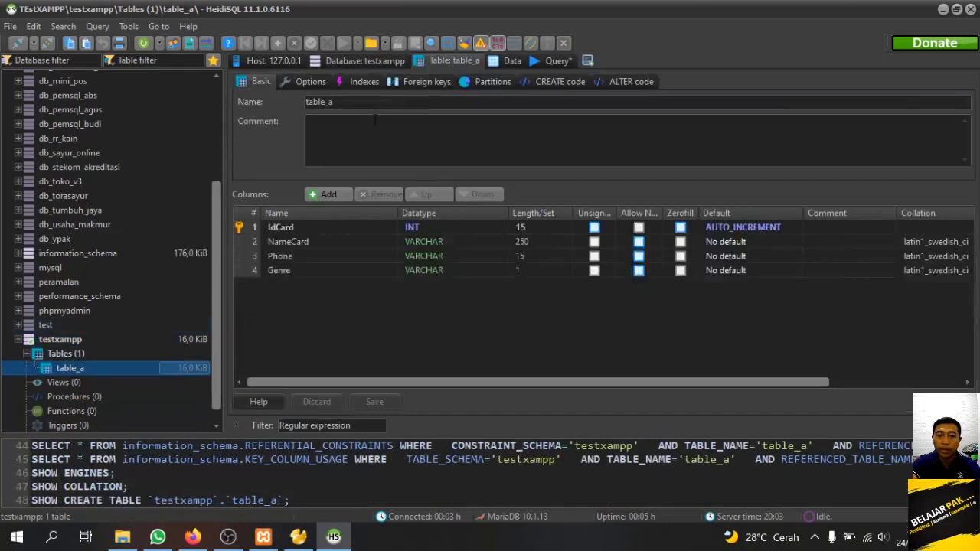
- Look through table_a's data and structure, the host overview and the query editor
left_click(508, 60)
left_click(461, 60)
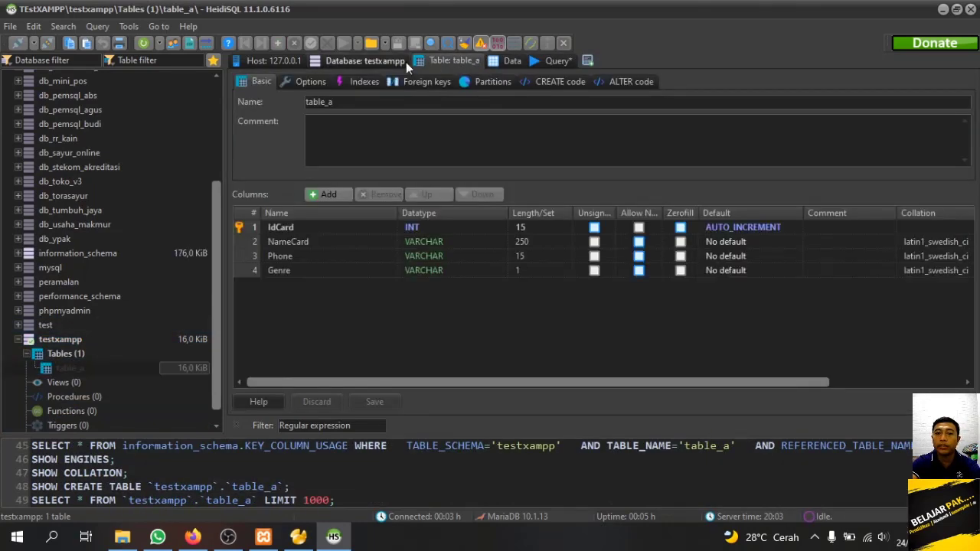
left_click(354, 61)
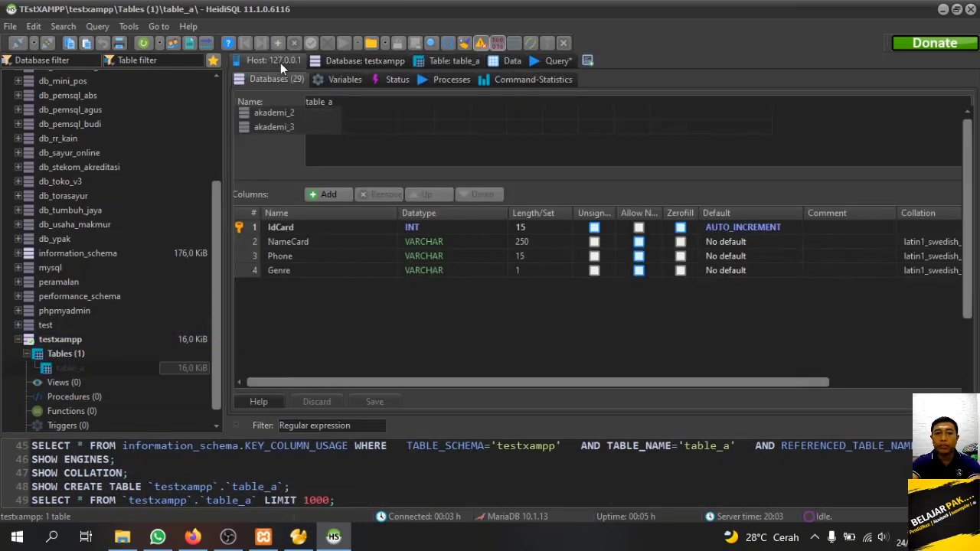
left_click(454, 61)
left_click(512, 61)
left_click(551, 61)
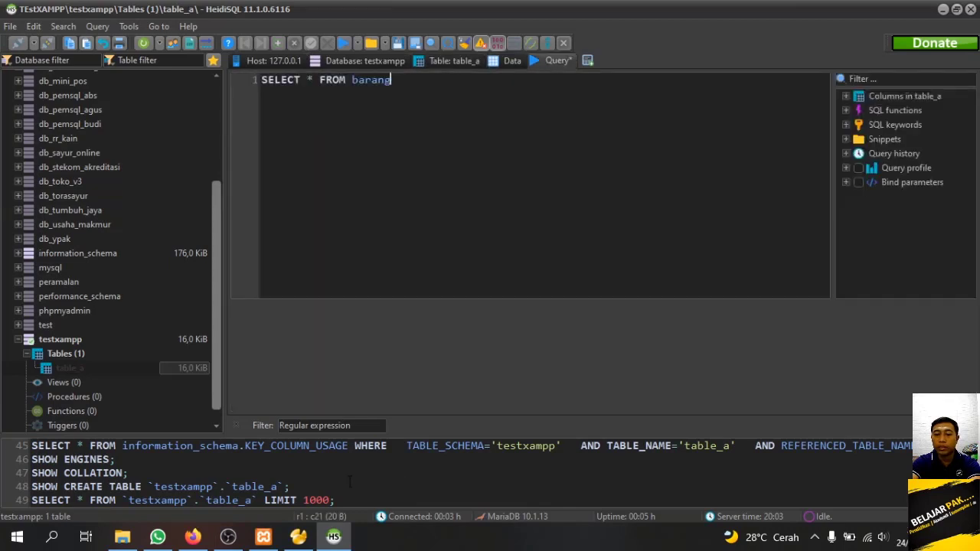
- Switch to Navicat Premium and create a MySQL connection named LocalTestXAmpp to localhost, testing it before saving
left_click(299, 537)
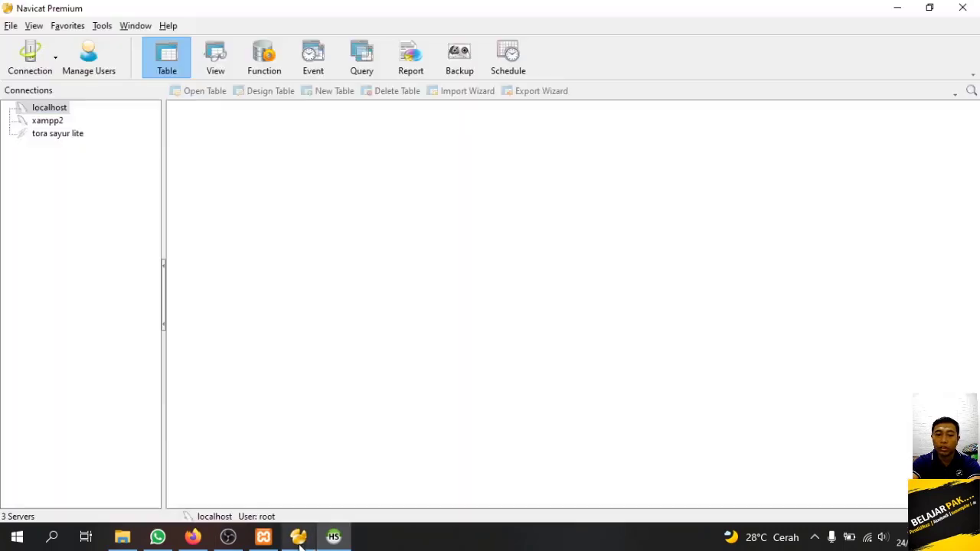
left_click(55, 60)
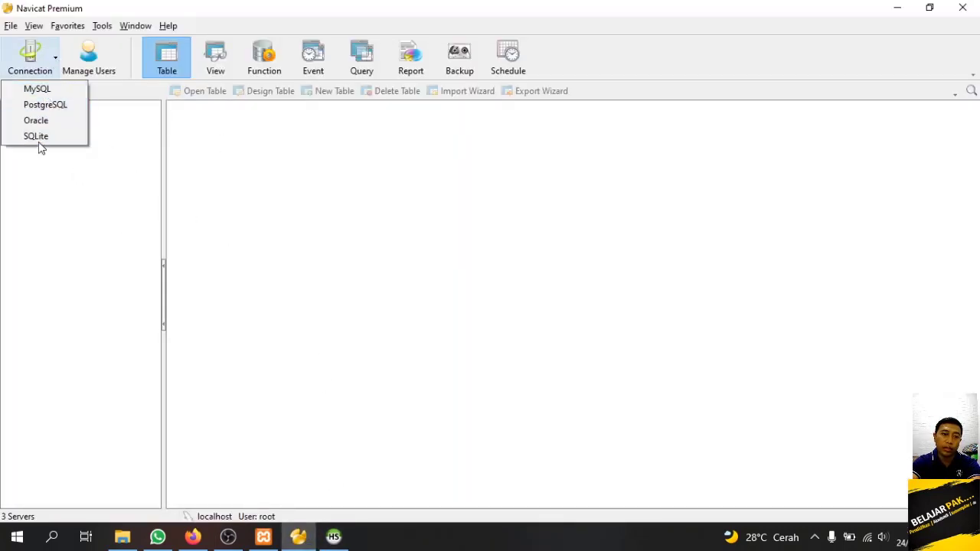
left_click(38, 90)
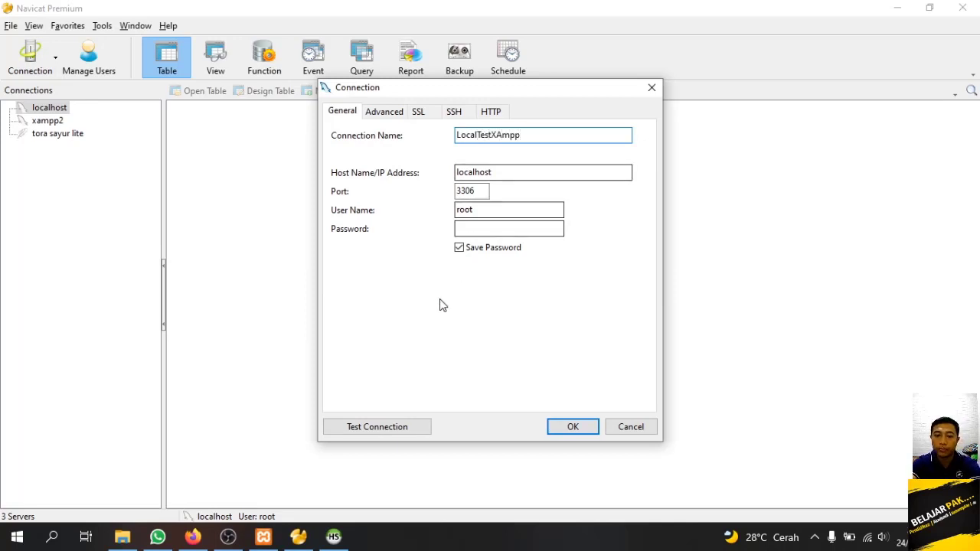
left_click(378, 437)
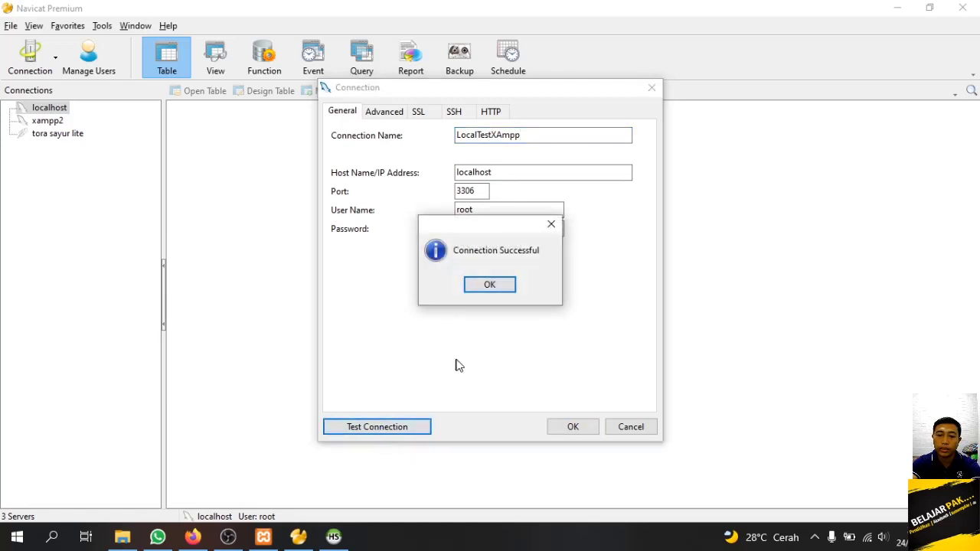
left_click(499, 290)
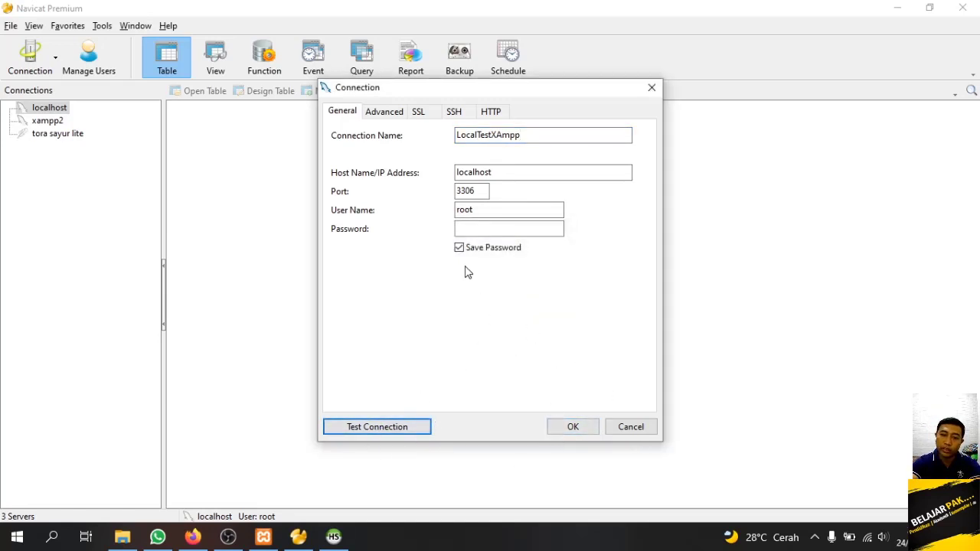
left_click(572, 427)
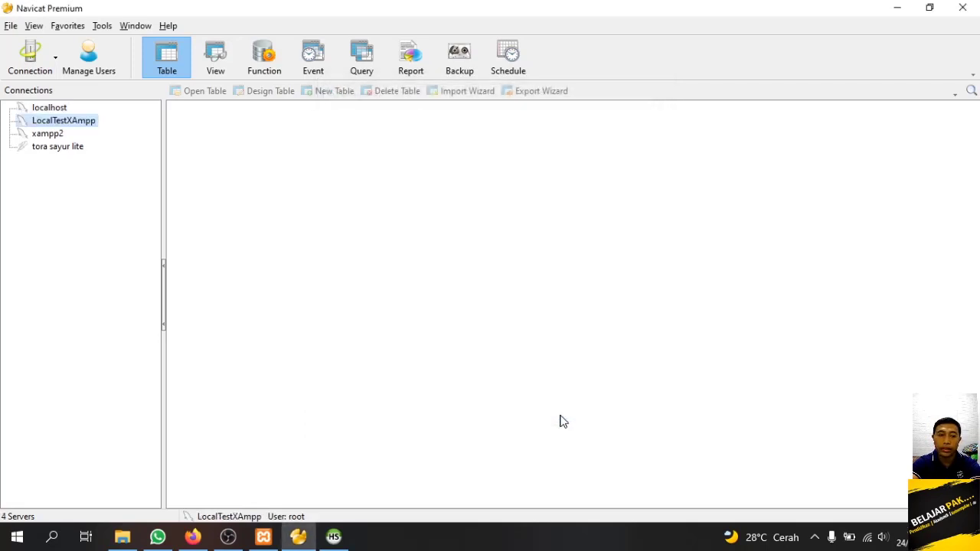
- Open the LocalTestXAmpp connection to list its databases, and return to HeidiSQL for comparison
double_click(89, 126)
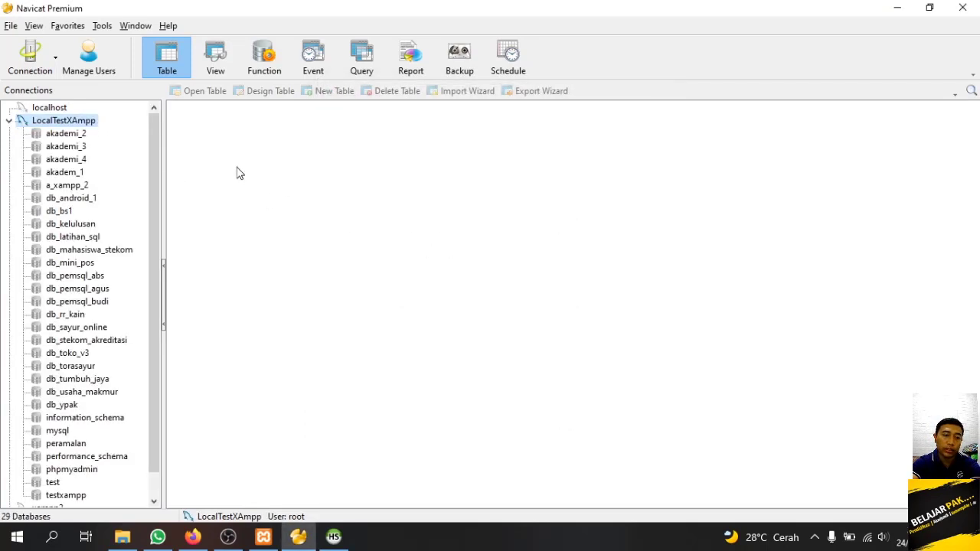
scroll(153, 191, "down", 1)
scroll(160, 191, "up", 1)
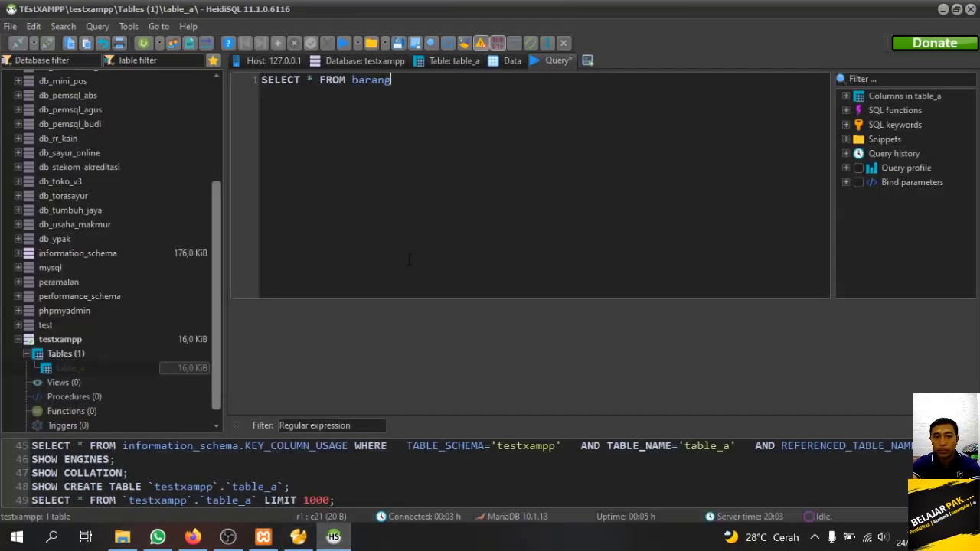
left_click(299, 536)
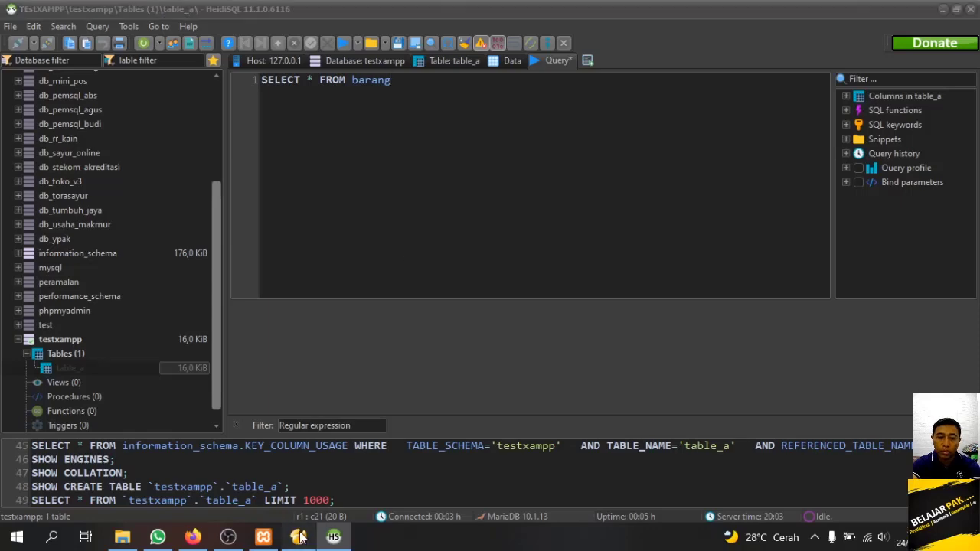
left_click(334, 538)
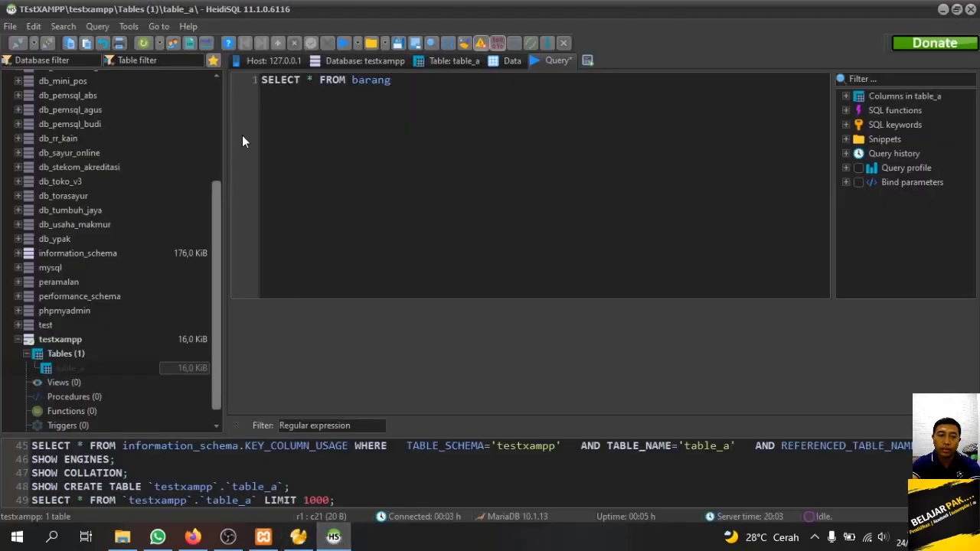
- Switch to Navicat, expand the testxampp database down to its tables, and open table_a's data before closing it again
left_click(298, 535)
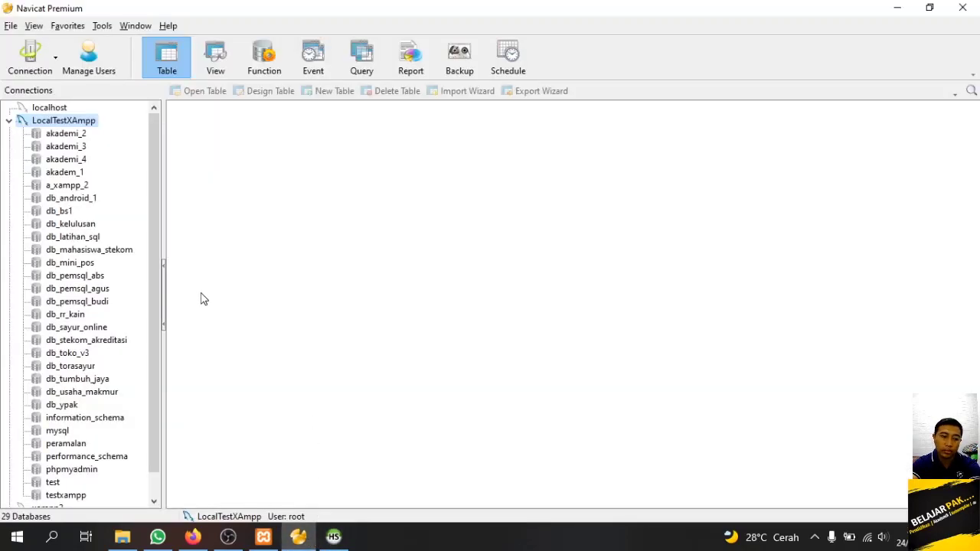
scroll(151, 339, "down", 1)
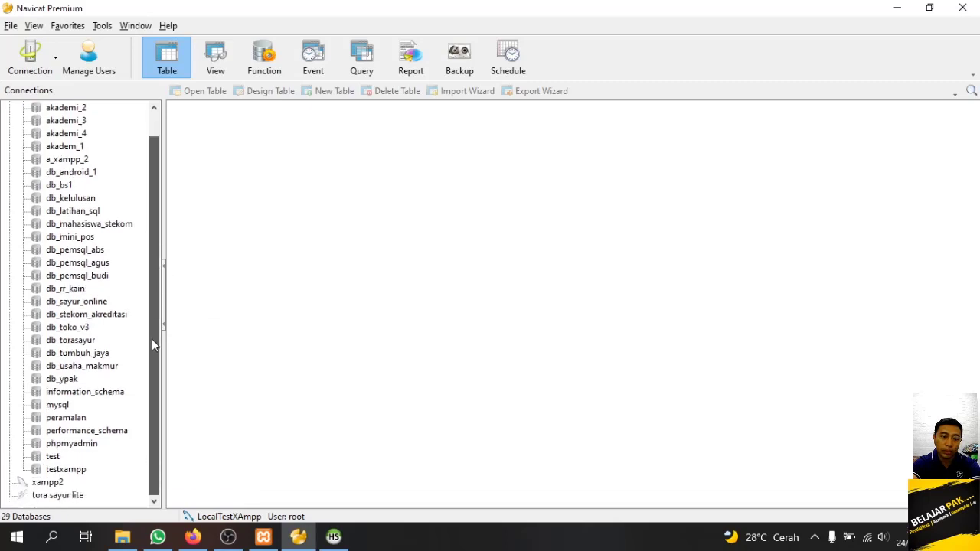
double_click(72, 469)
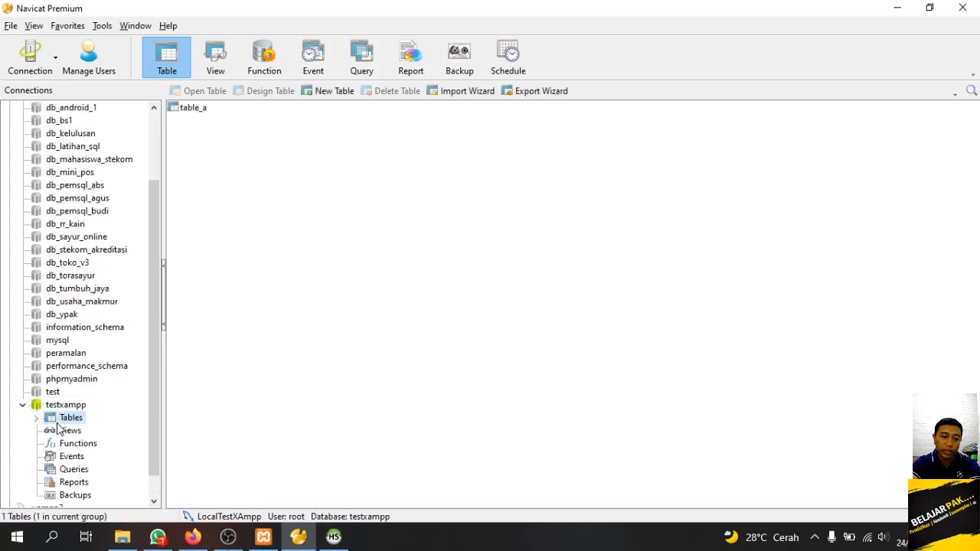
double_click(58, 417)
left_click(82, 431)
double_click(96, 431)
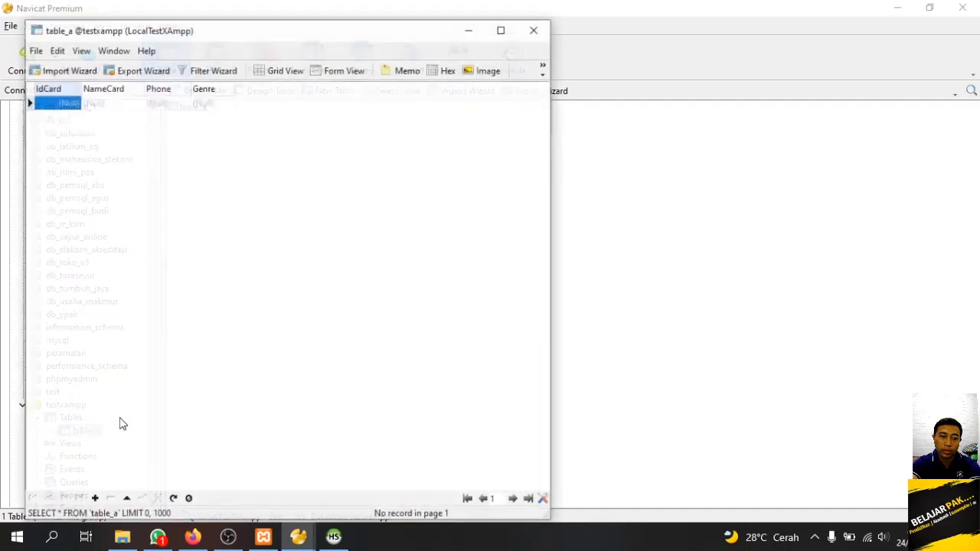
left_click_drag(382, 34, 631, 63)
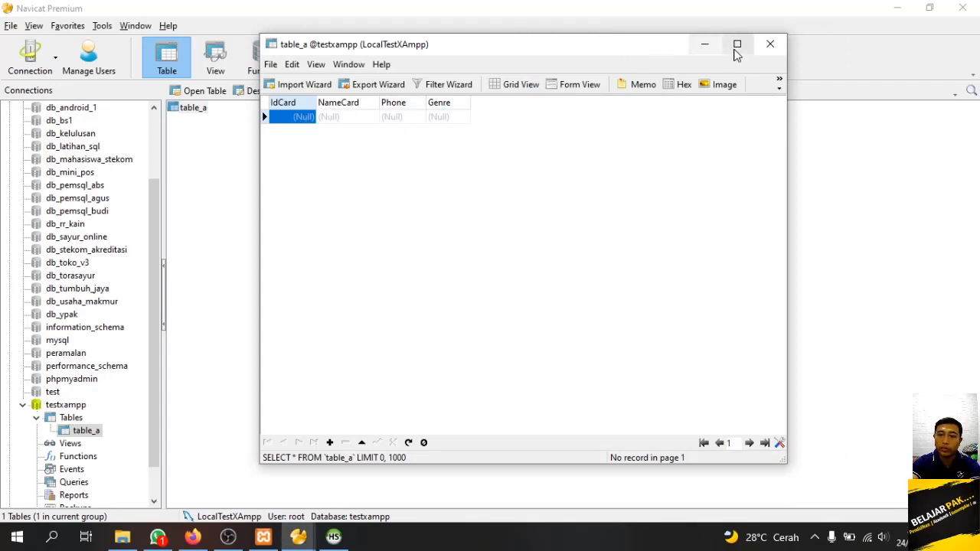
left_click(770, 43)
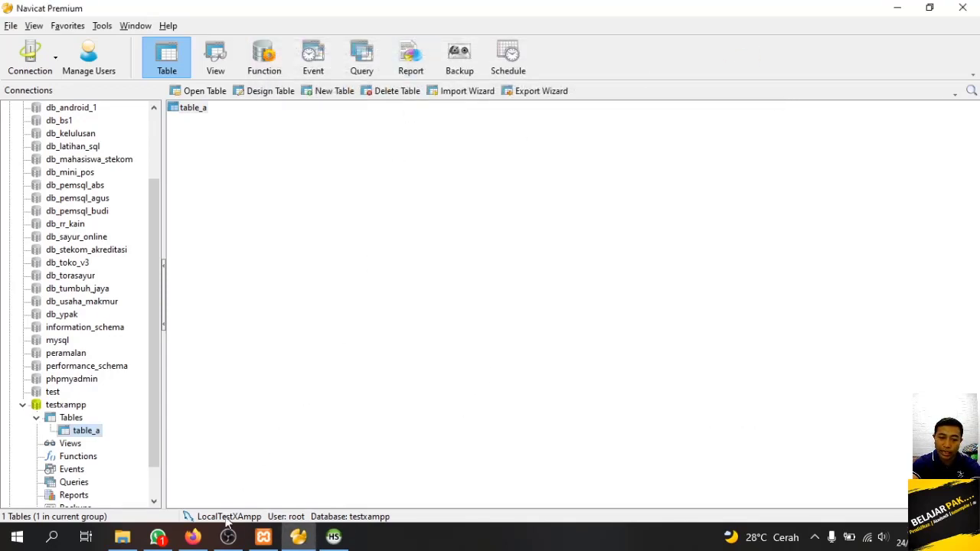
- Switch to phpMyAdmin in Firefox and open the form for inserting rows into table_a
left_click(192, 537)
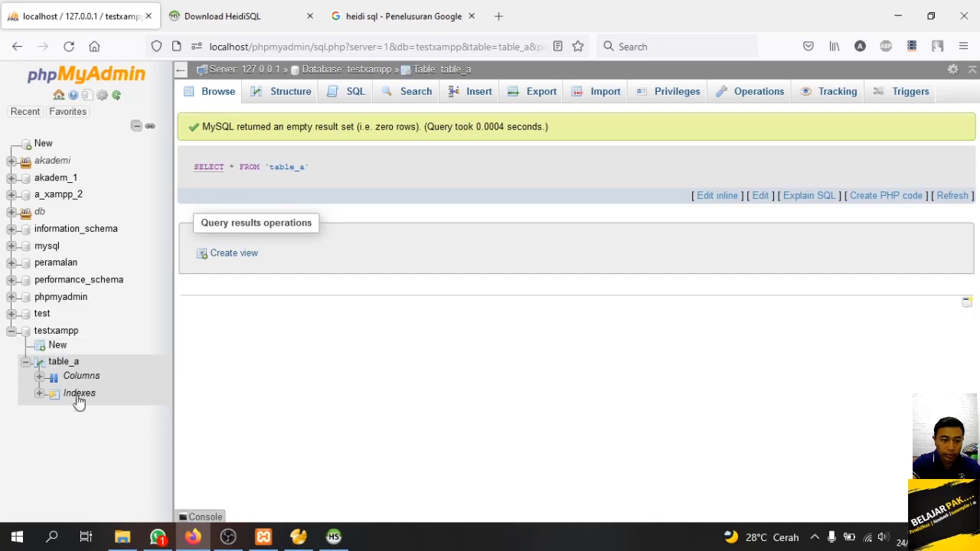
left_click(70, 360)
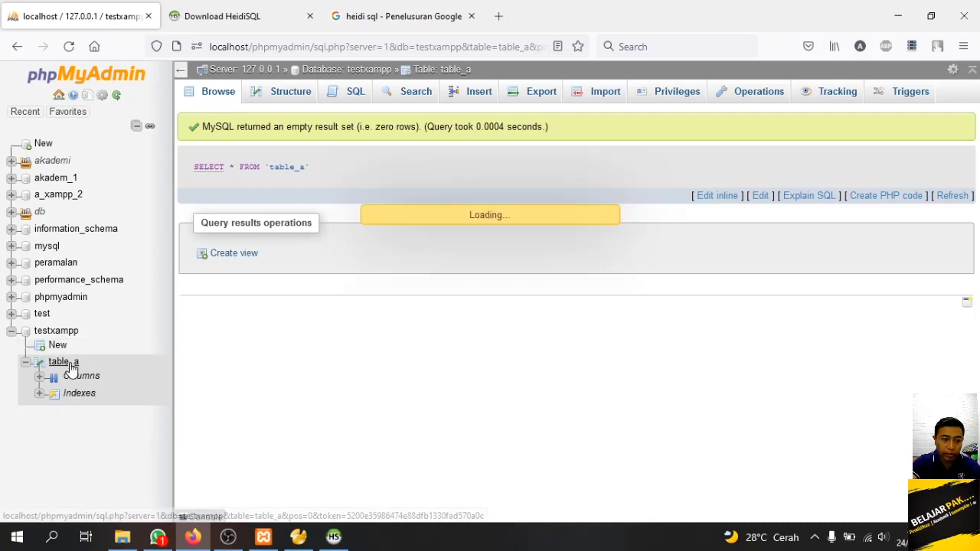
left_click(493, 102)
- Insert a row with IdCard 1, a person's first name, a phone number and Genre M, and browse table_a's rows
left_click(490, 143)
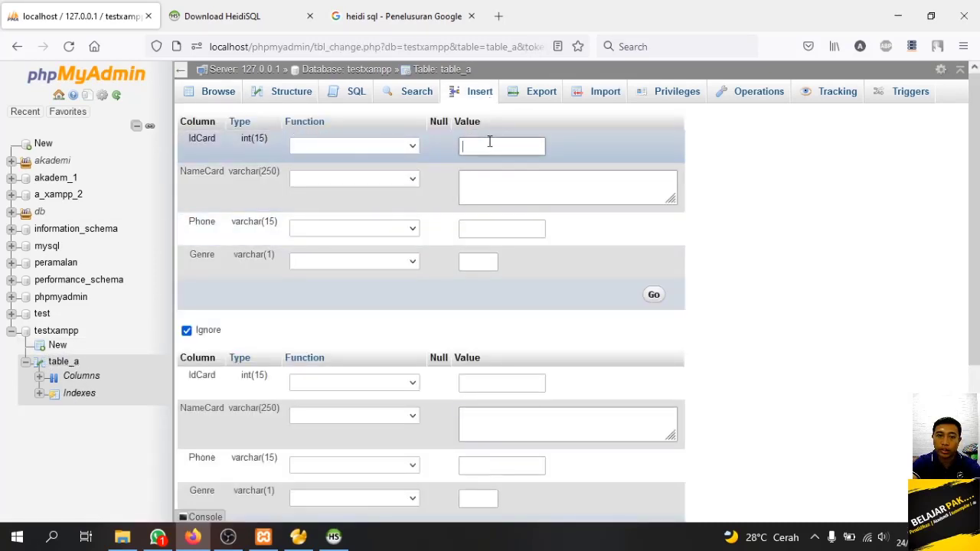
type("1")
key("Tab")
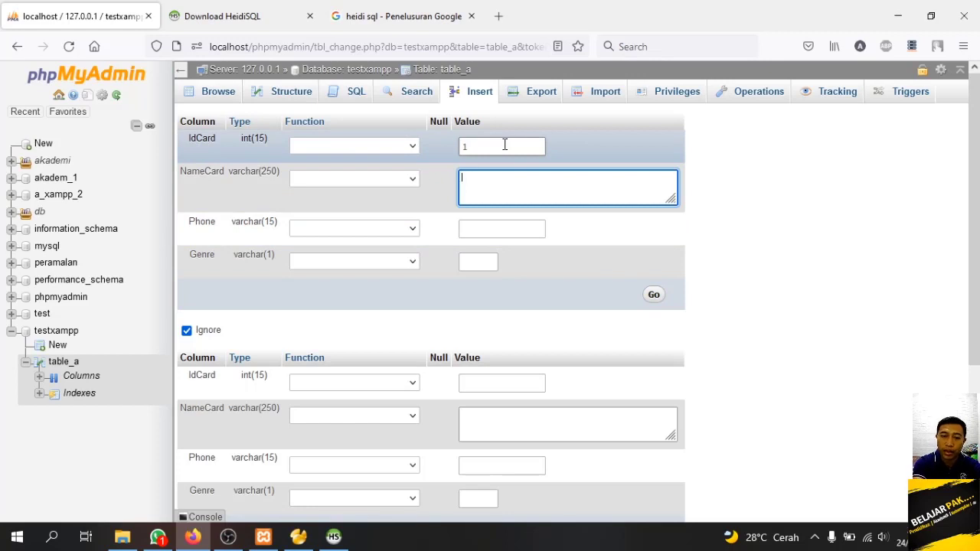
key("Tab")
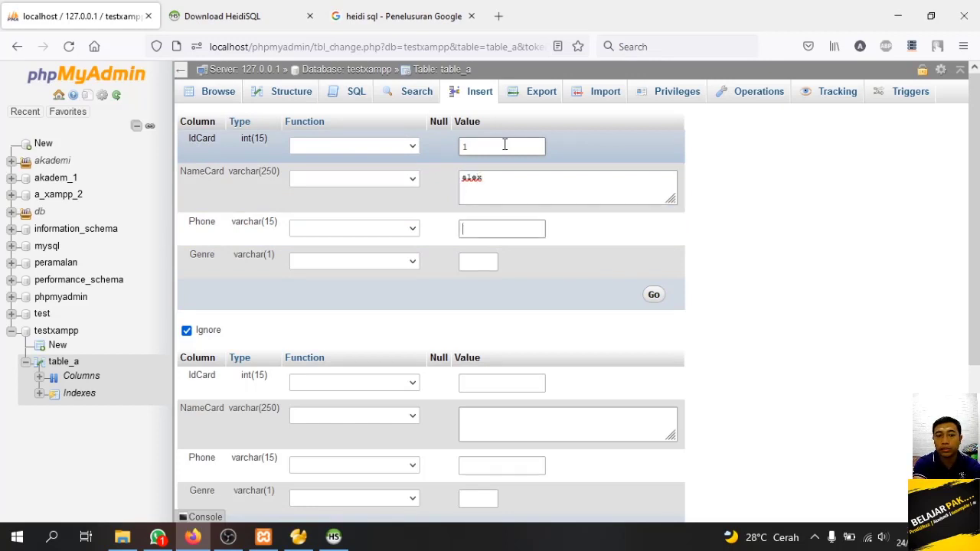
type("081234")
key("Tab")
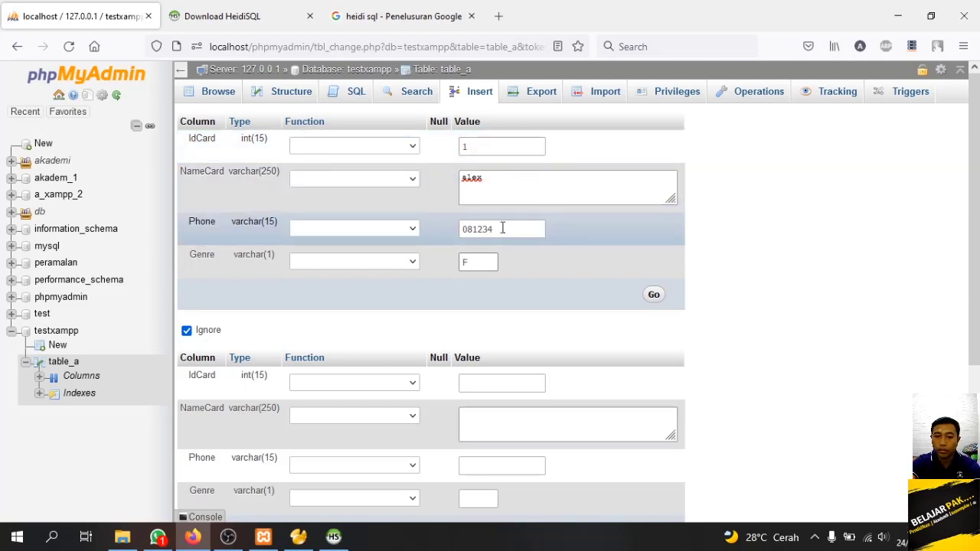
type("M")
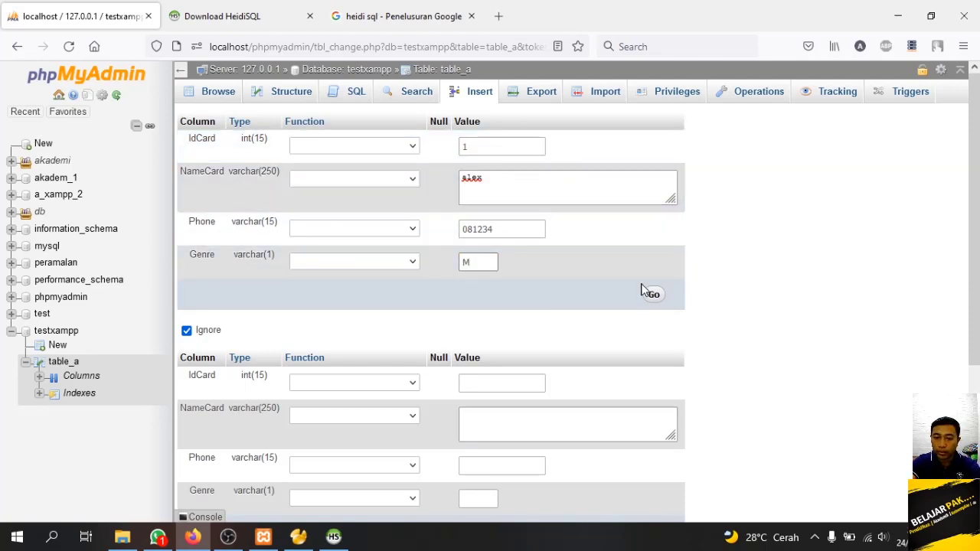
scroll(655, 303, "down", 2)
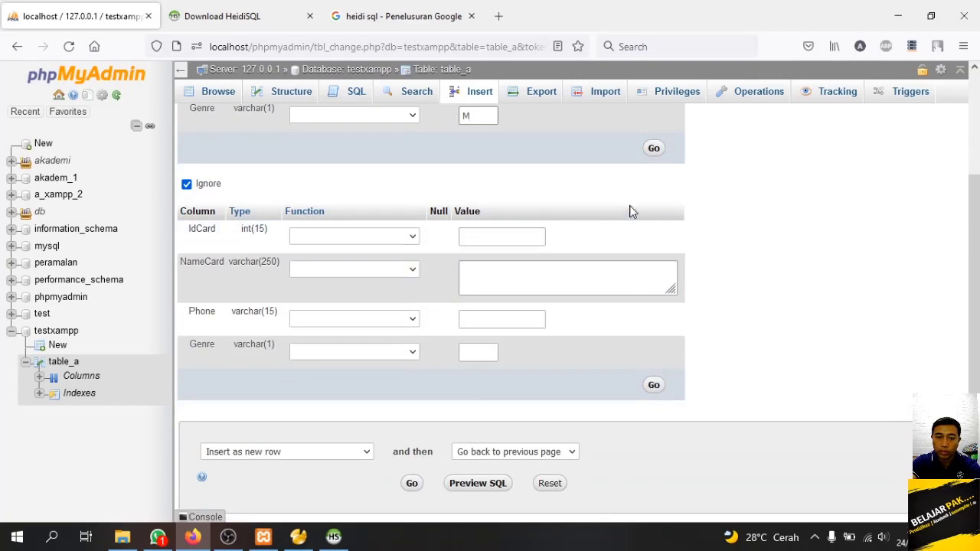
left_click(652, 148)
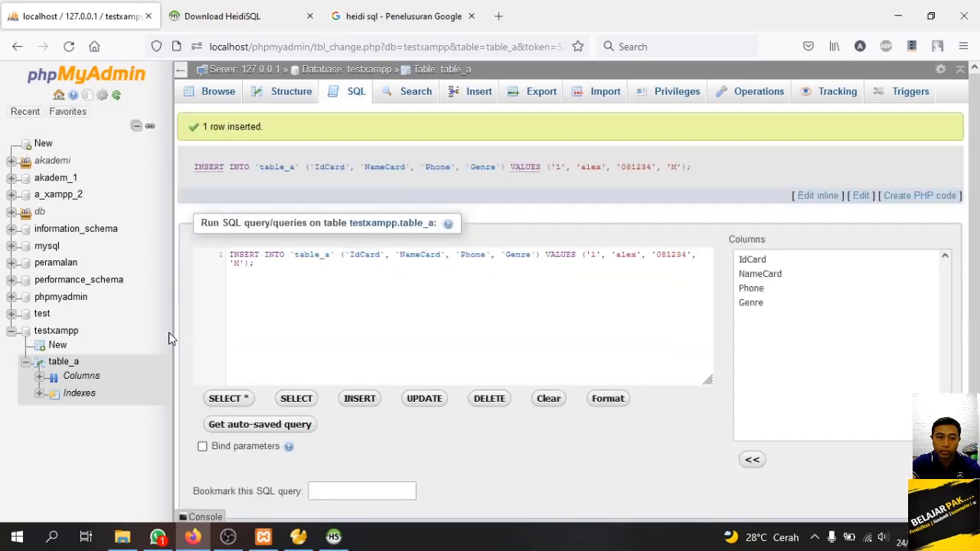
left_click(221, 93)
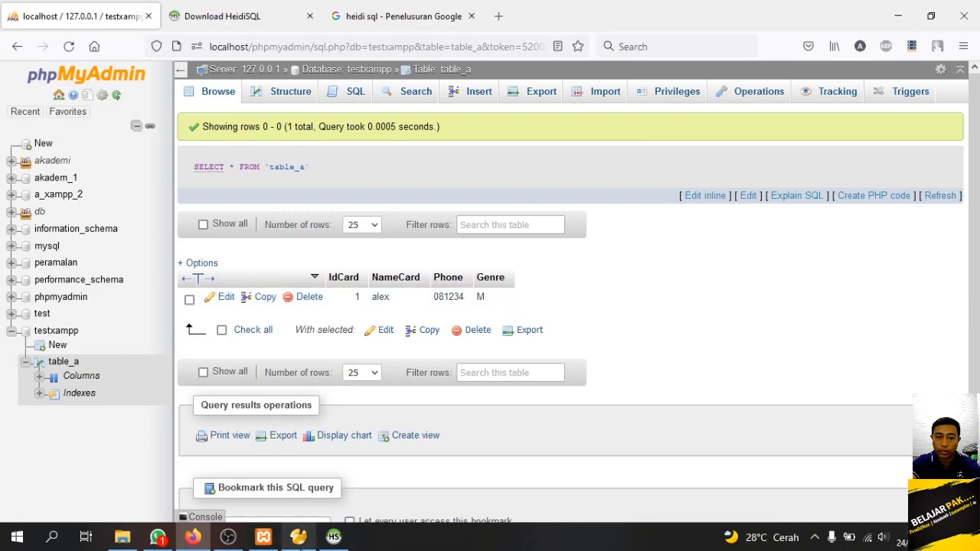
- Switch to HeidiSQL and refresh the data of table_a
left_click(333, 537)
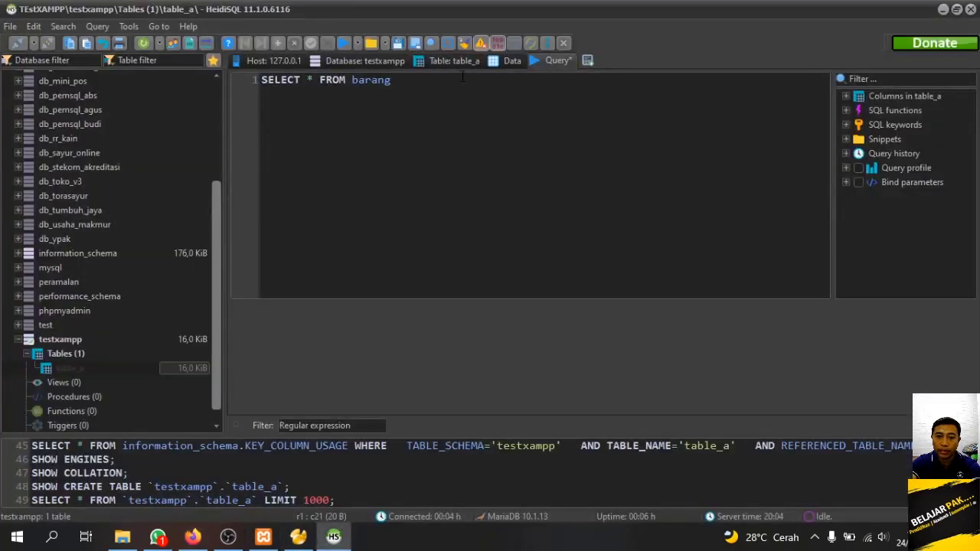
left_click(507, 61)
right_click(439, 170)
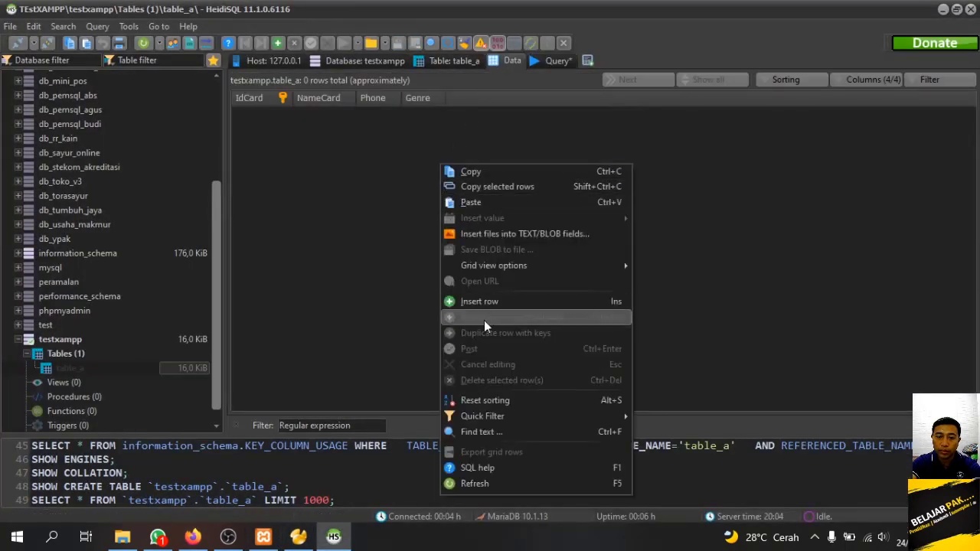
left_click(489, 480)
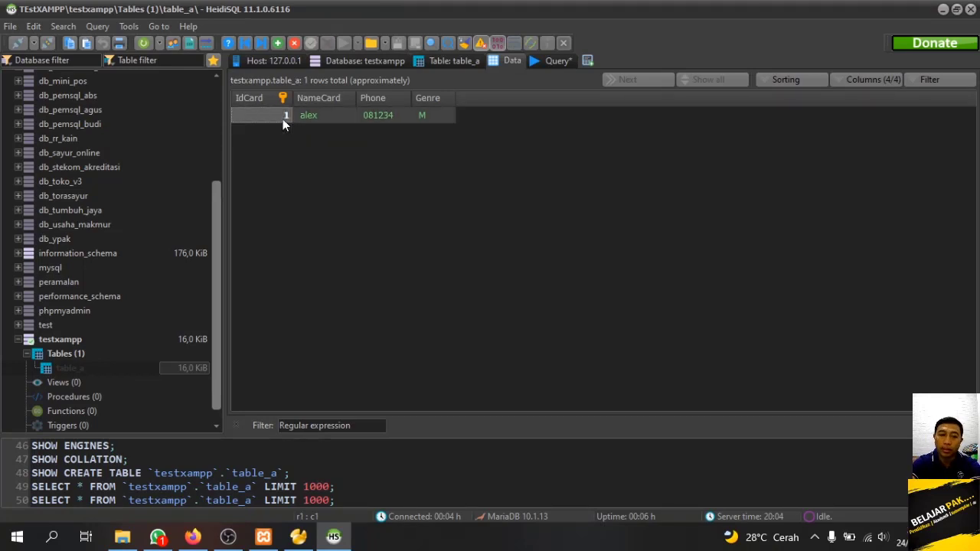
- Add a second row to table_a and fill in a person's first name, a phone number and Genre M
right_click(323, 192)
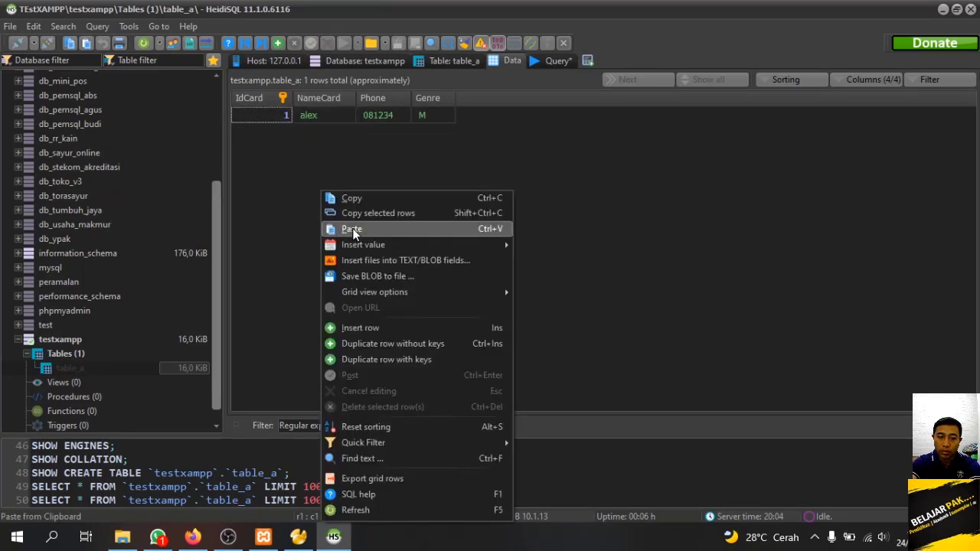
left_click(389, 330)
left_click(283, 121)
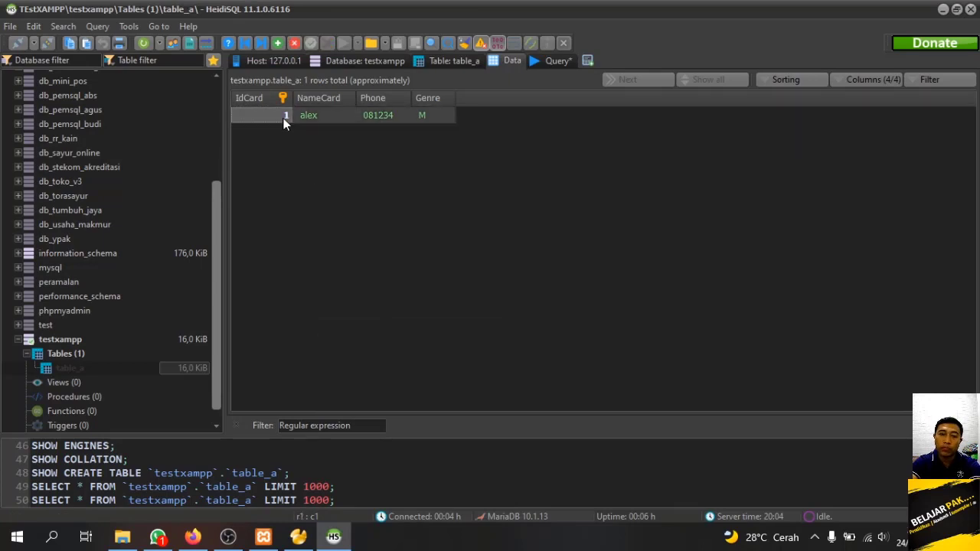
key("Insert")
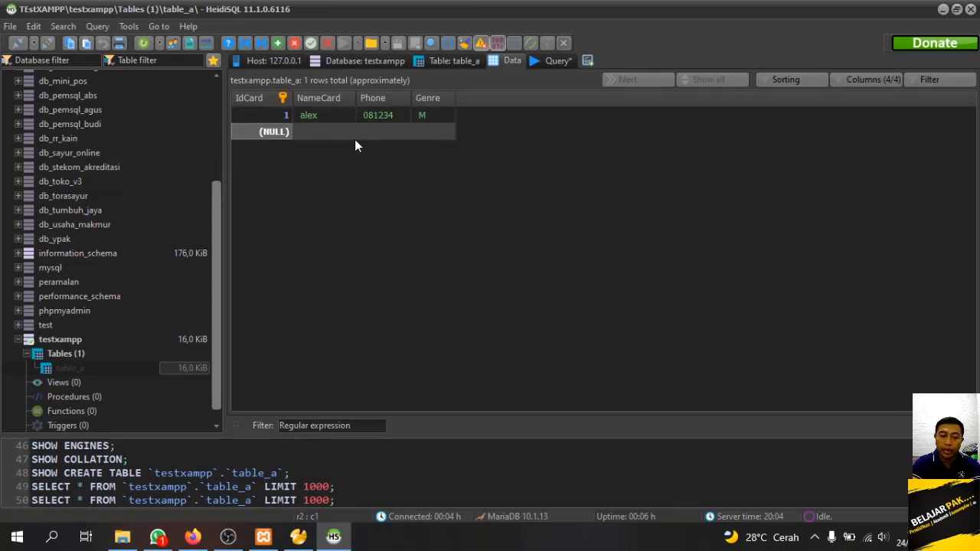
key("Return")
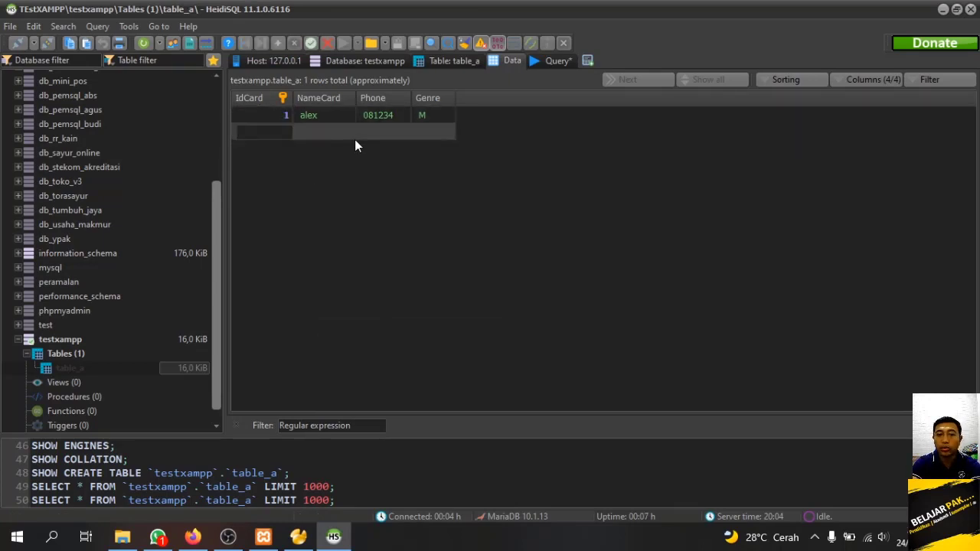
key("Tab")
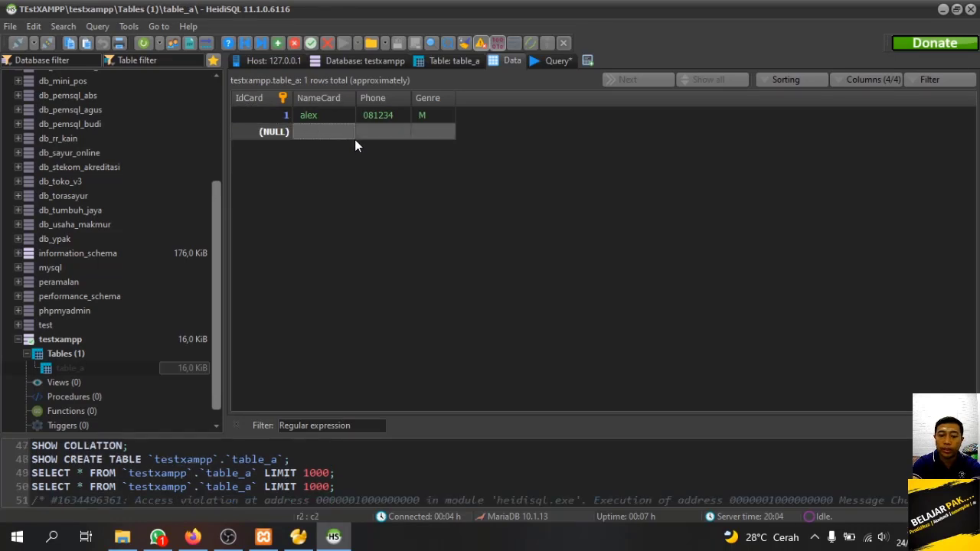
key("Return")
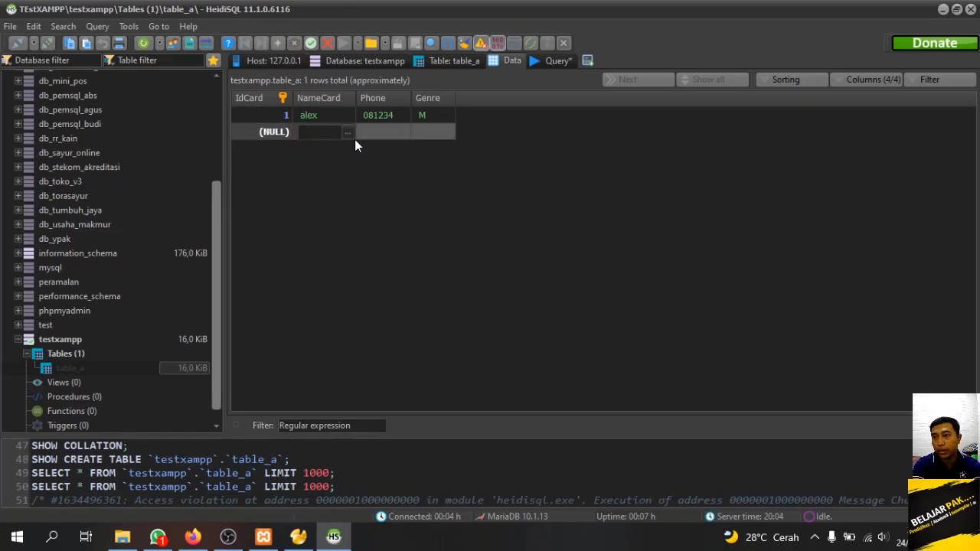
type("Budi")
key("Tab")
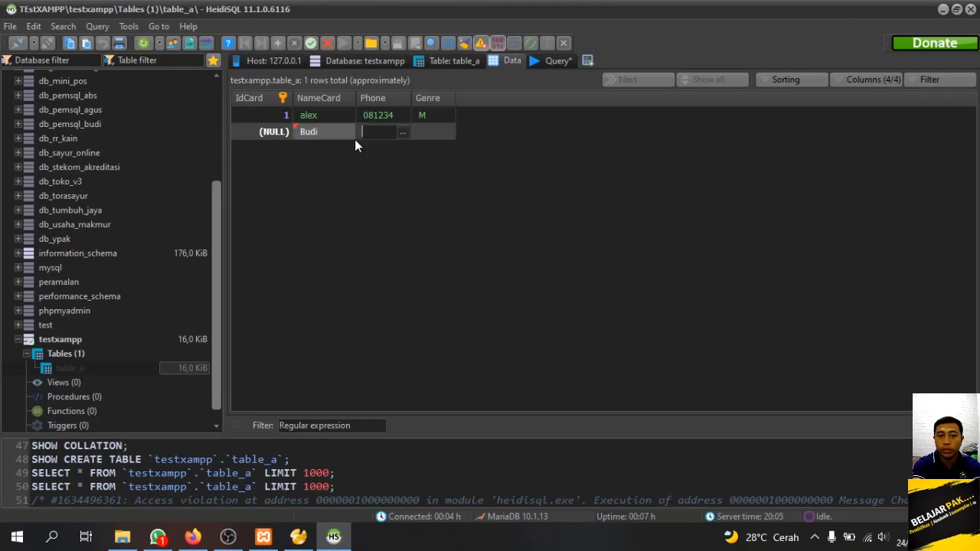
type("0812345")
key("Tab")
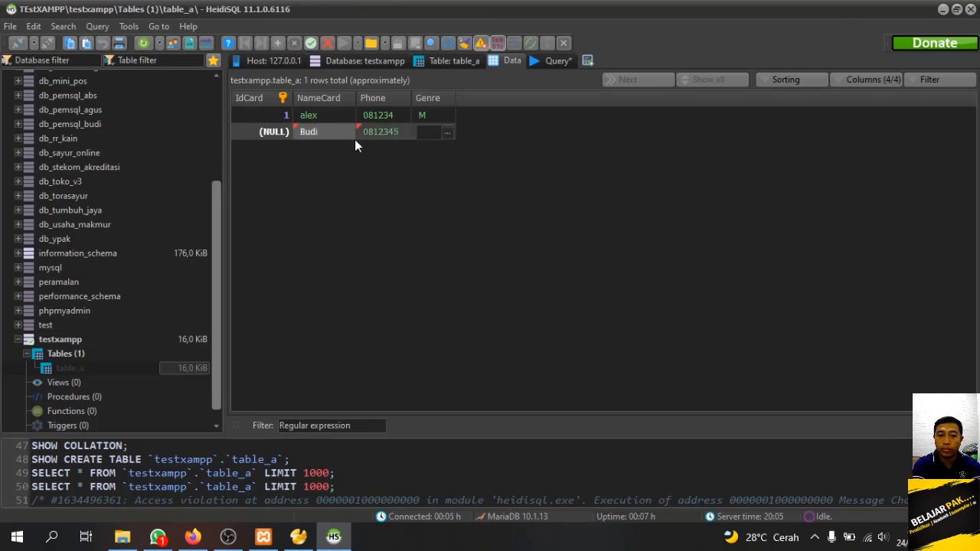
type("M")
left_click(355, 140)
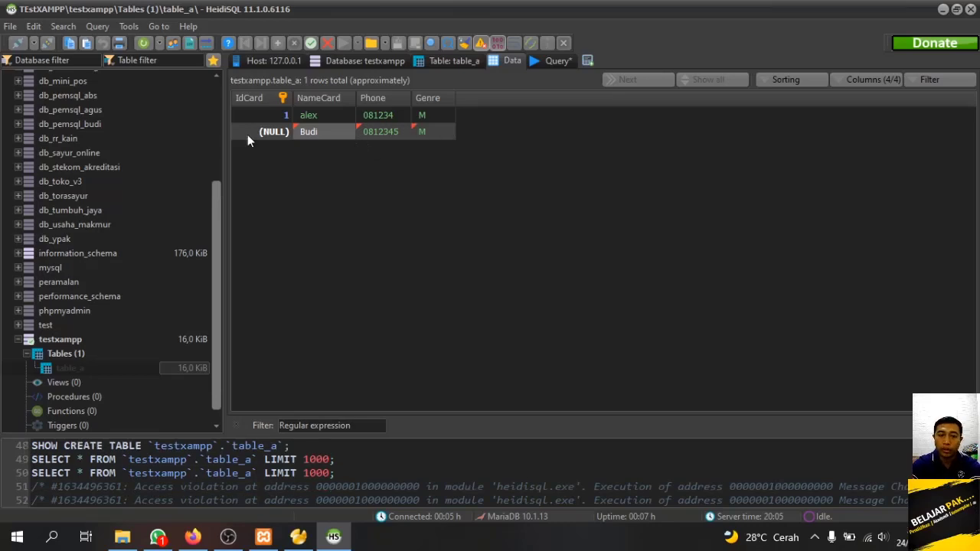
- Set the IdCard of the second row to 2
left_click(267, 130)
type("2")
key("Tab")
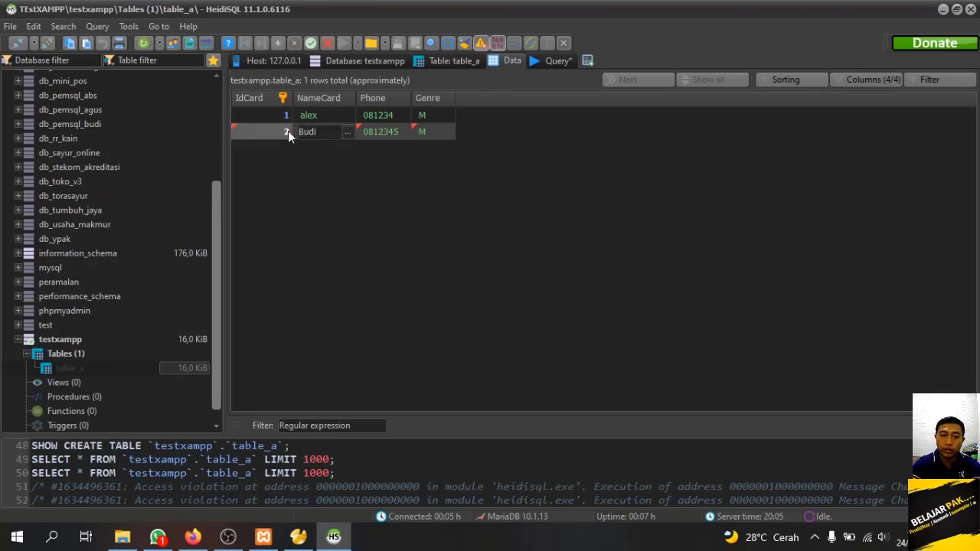
- Add and save a third row with IdCard 3, a person's first name, a phone number and Genre F
key("Insert")
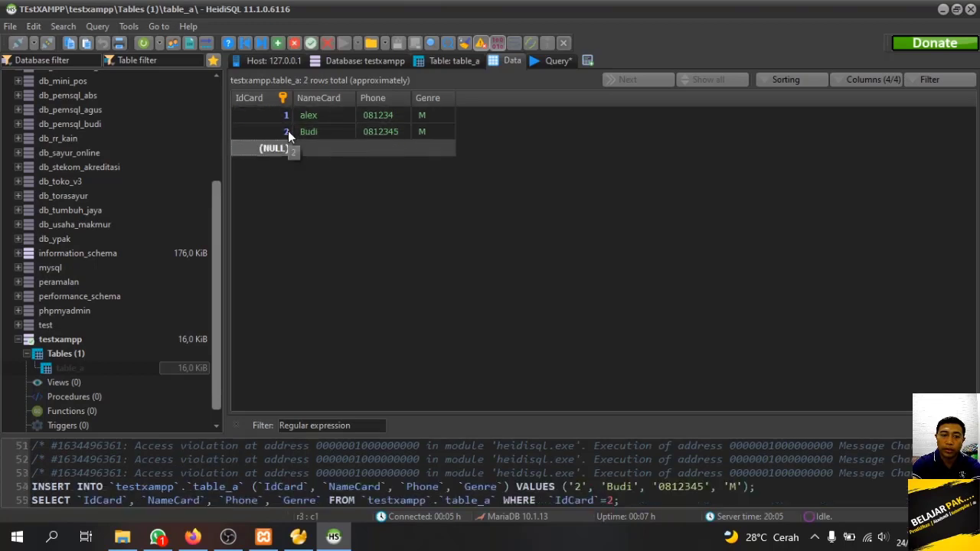
key("F2")
type("3")
key("Tab")
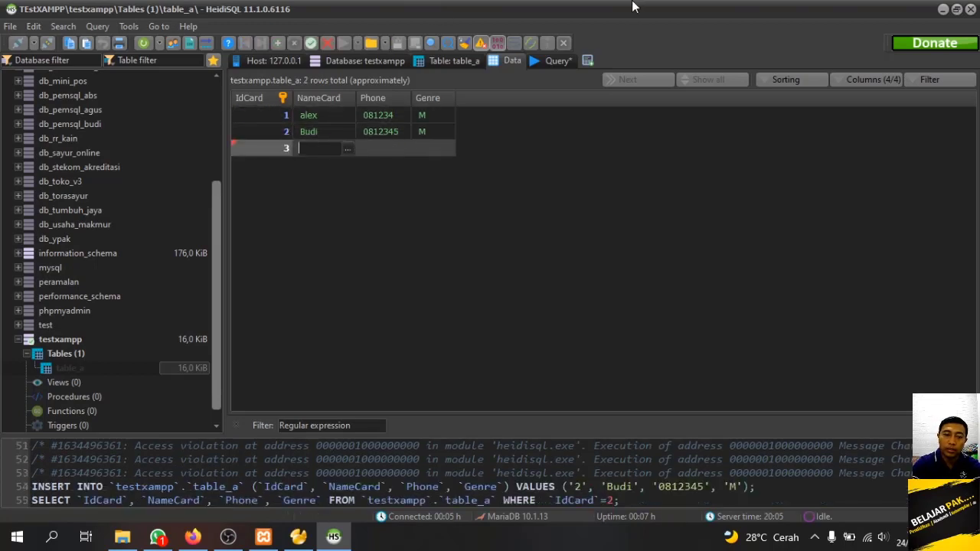
type("Carli")
key("Tab")
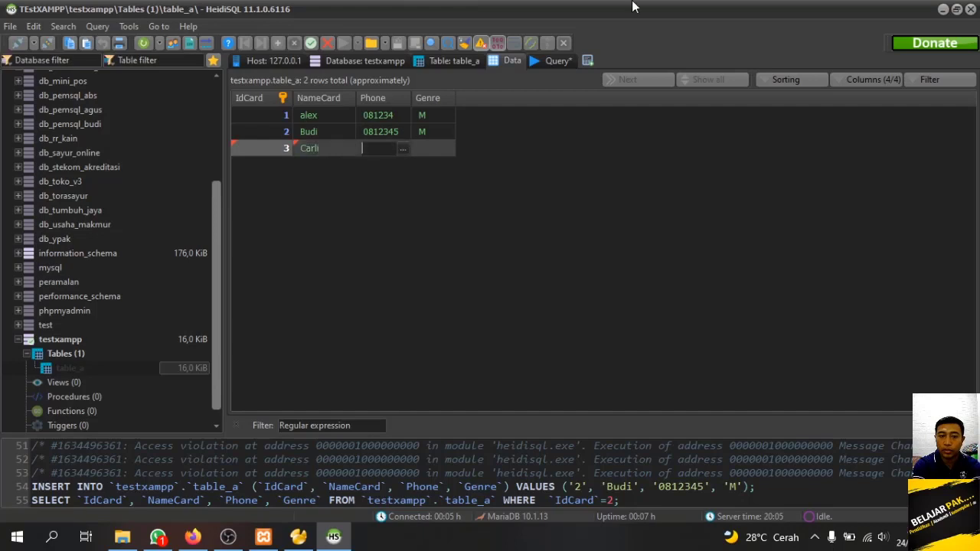
type("082324")
key("Tab")
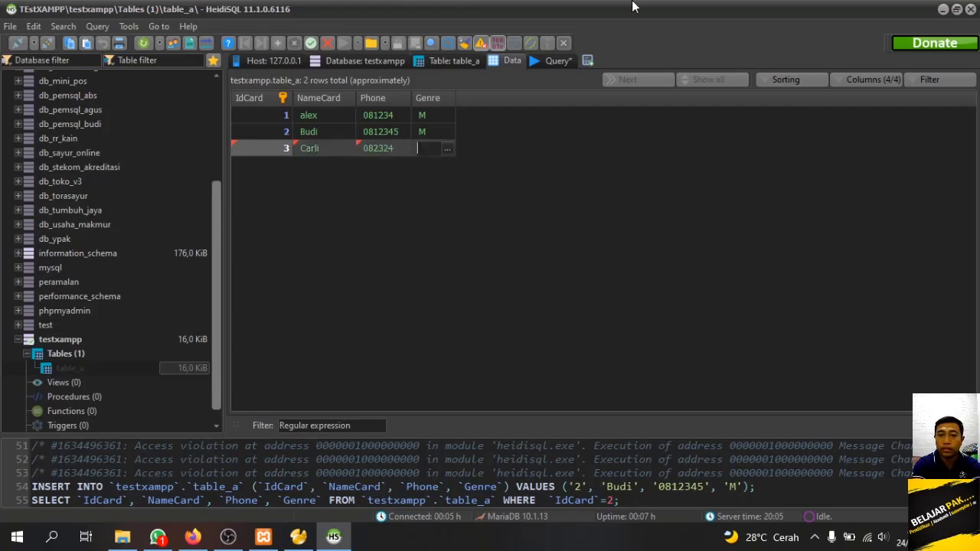
type("F")
key("Up")
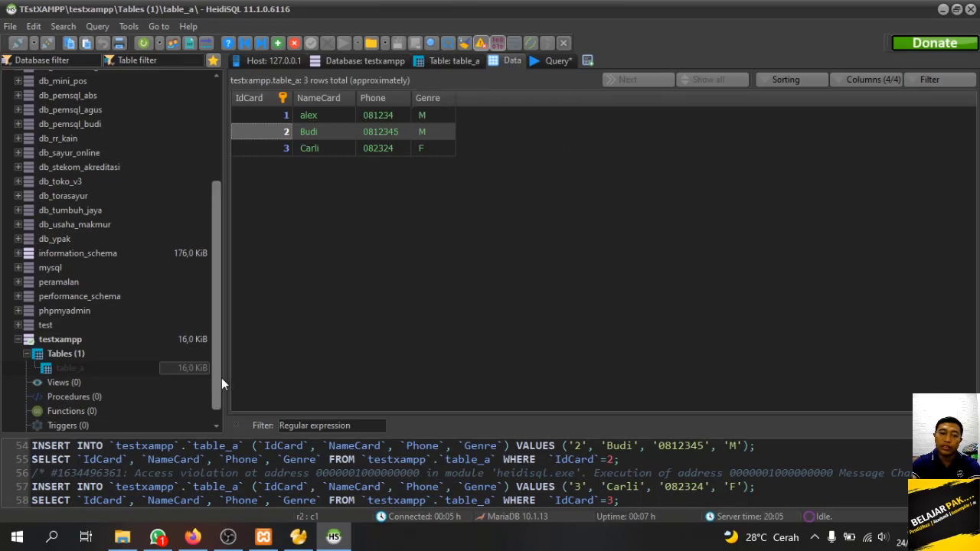
- Switch to phpMyAdmin in the browser and reload the rows of table_a
left_click(192, 537)
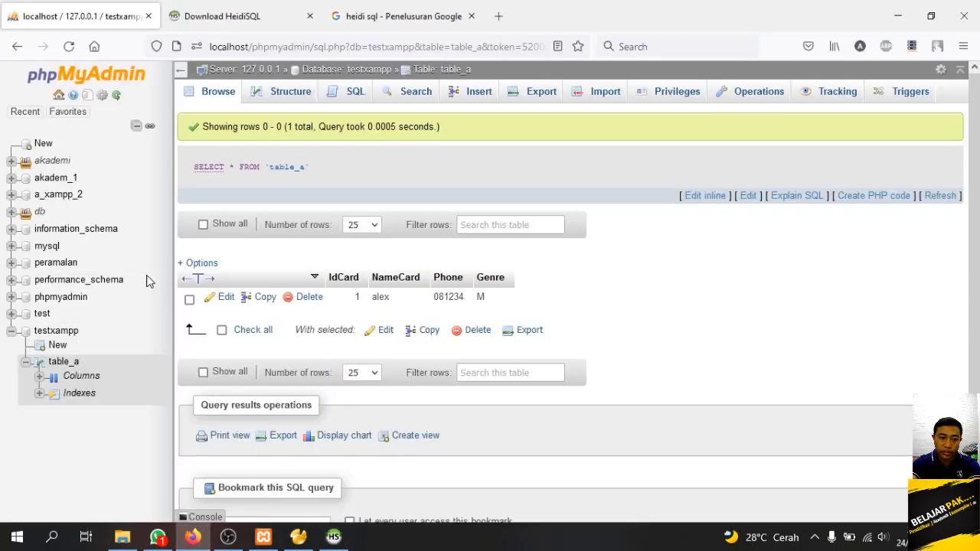
left_click(218, 93)
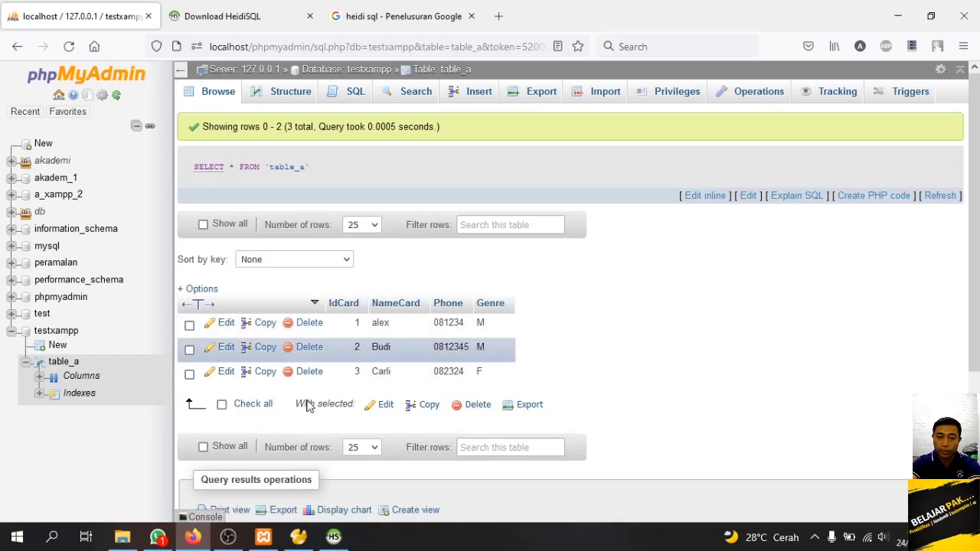
- Switch to Navicat, open table_a and add a fourth row with IdCard 4
left_click(298, 538)
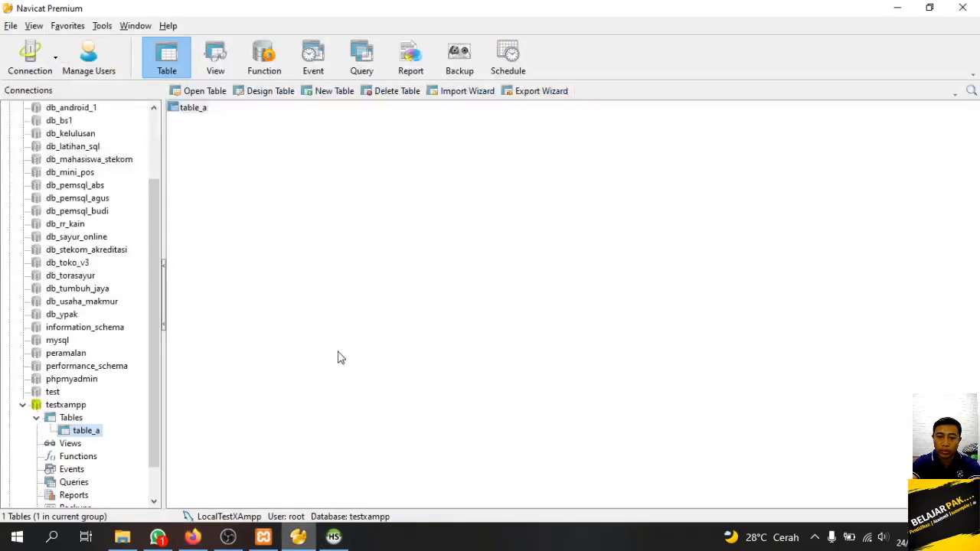
double_click(191, 110)
double_click(313, 150)
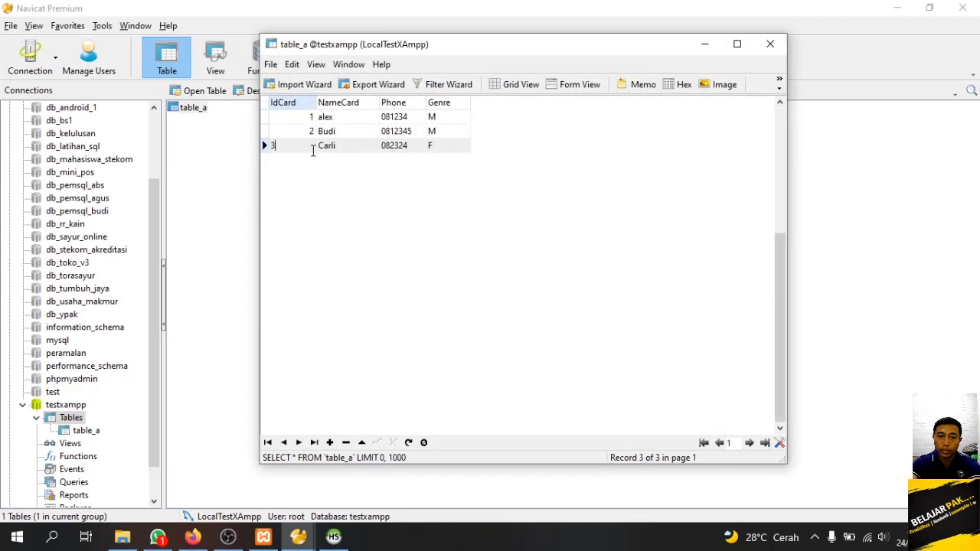
key("Down")
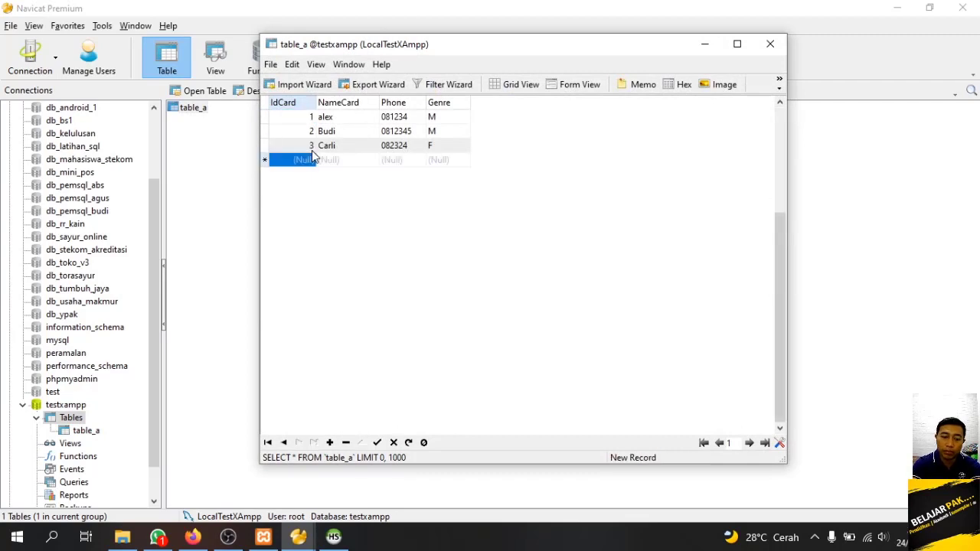
type("4")
key("Tab")
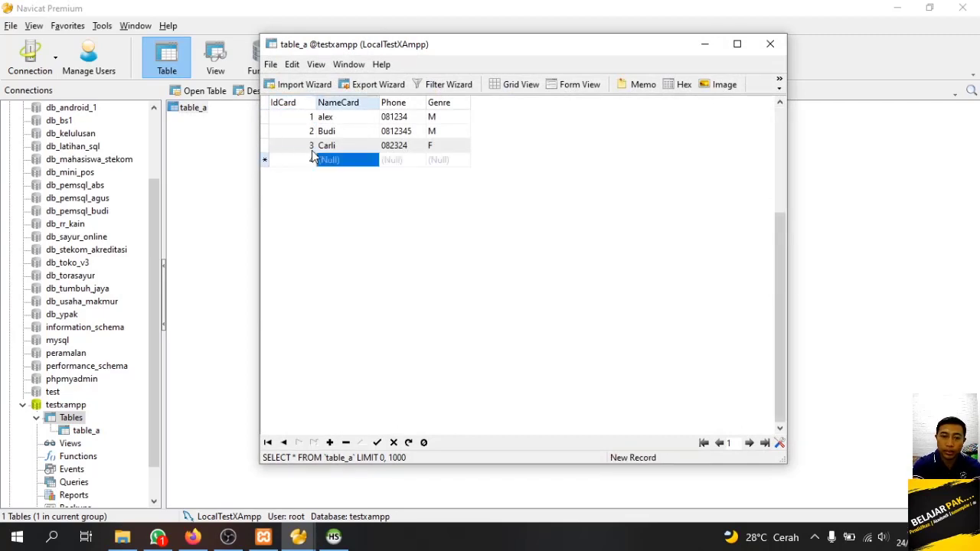
key("ctrl+Return")
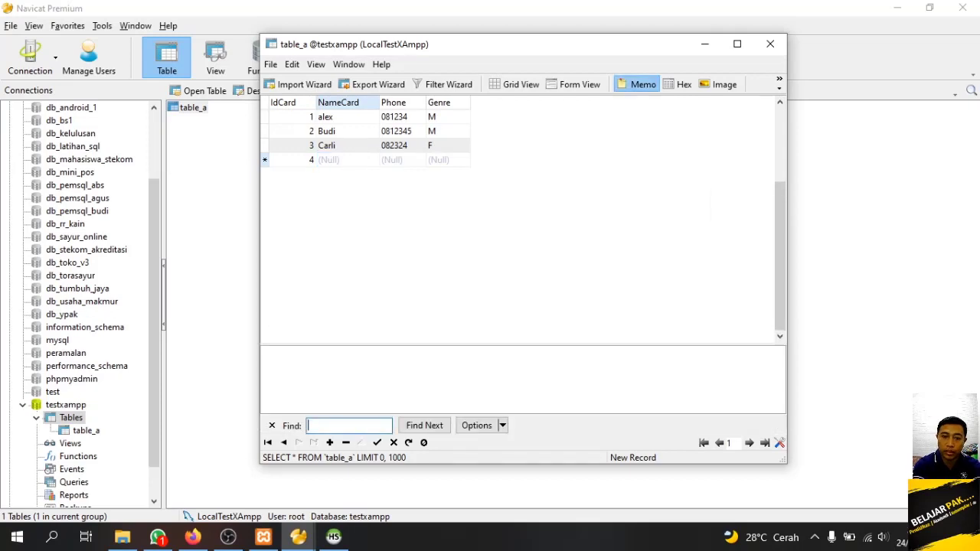
left_click(330, 147)
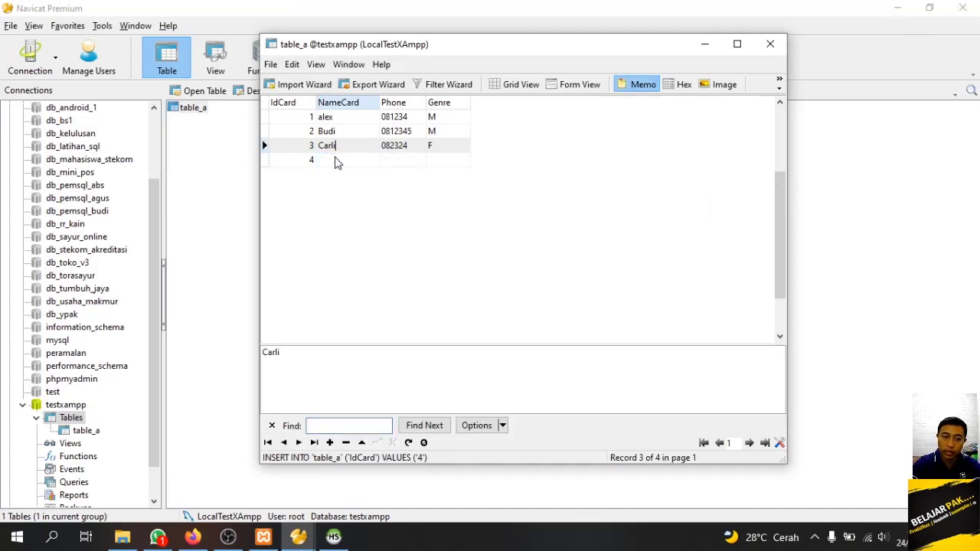
- Fill in a person's first name, a phone number and Genre M for the fourth row and save it
left_click(335, 158)
type("David")
key("Tab")
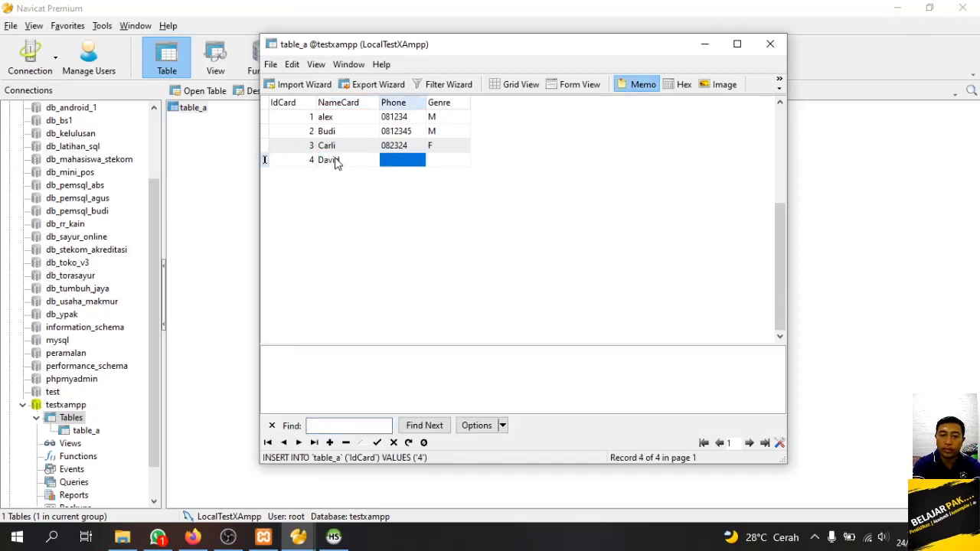
type("08")
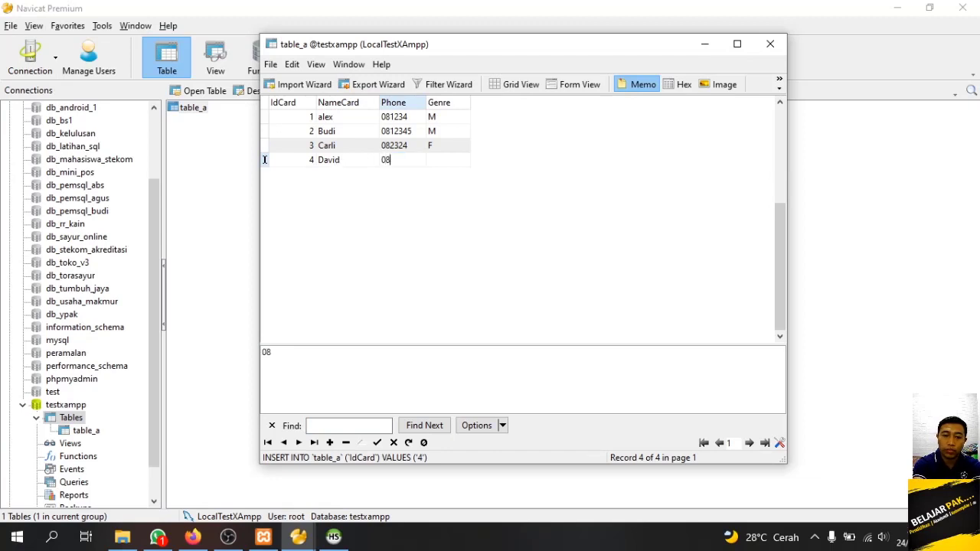
type("99123")
key("Tab")
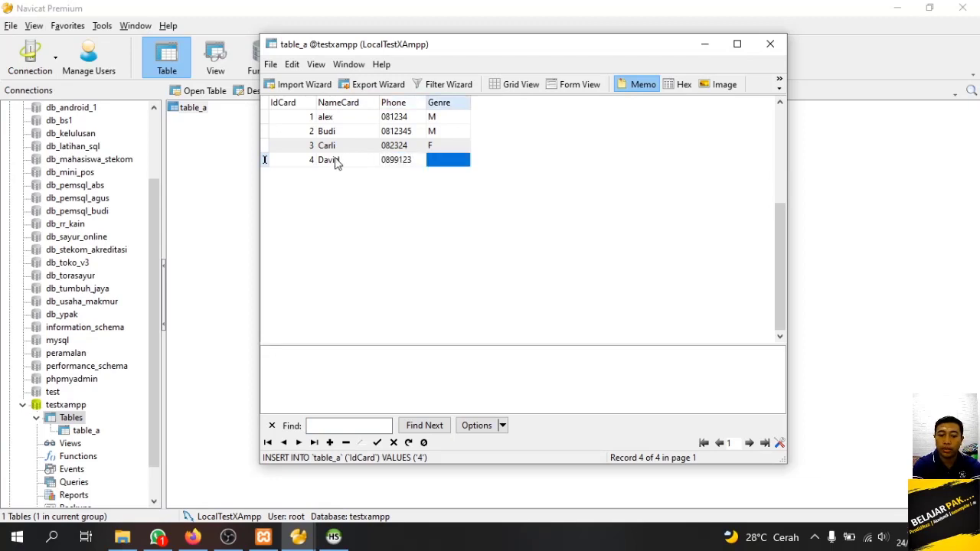
type("M")
key("Up")
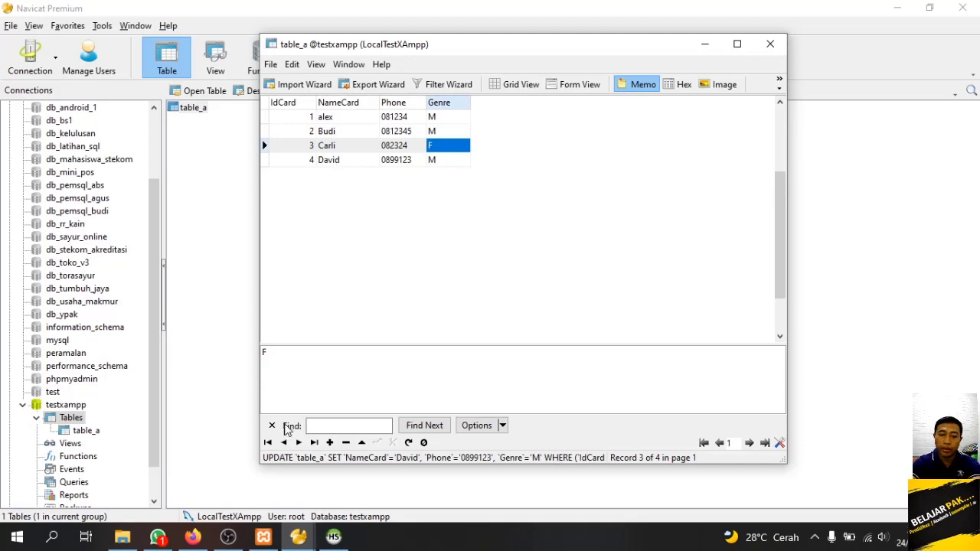
- Switch to HeidiSQL, check the data of table_a and examine its column definitions, options and foreign keys
left_click(333, 536)
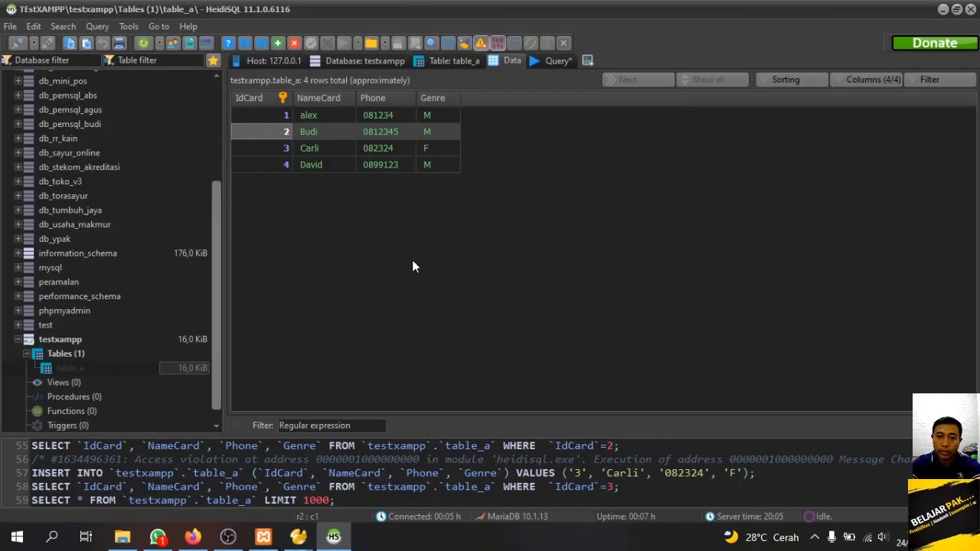
left_click(460, 61)
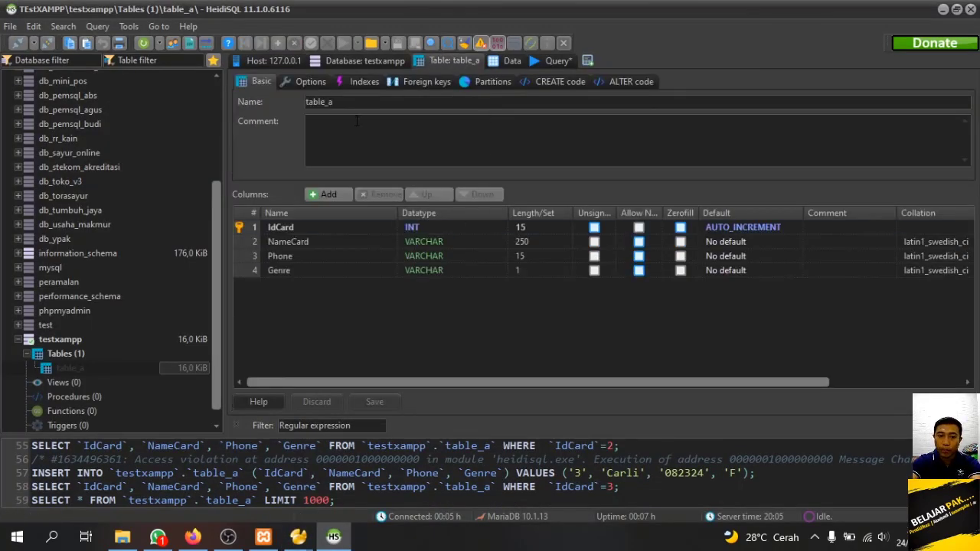
left_click(498, 77)
left_click(570, 82)
left_click(306, 81)
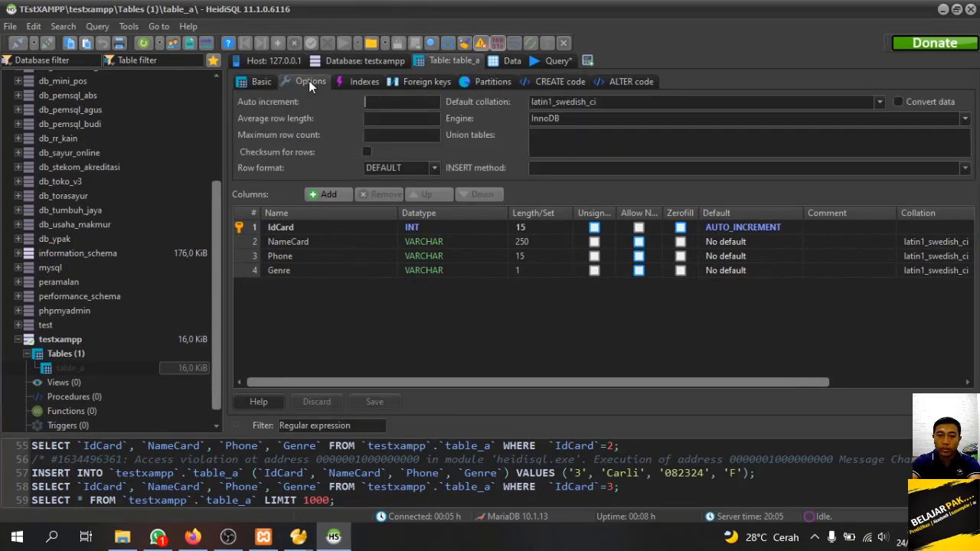
key("Left")
key("Right")
key("Right")
key("Left")
left_click(408, 82)
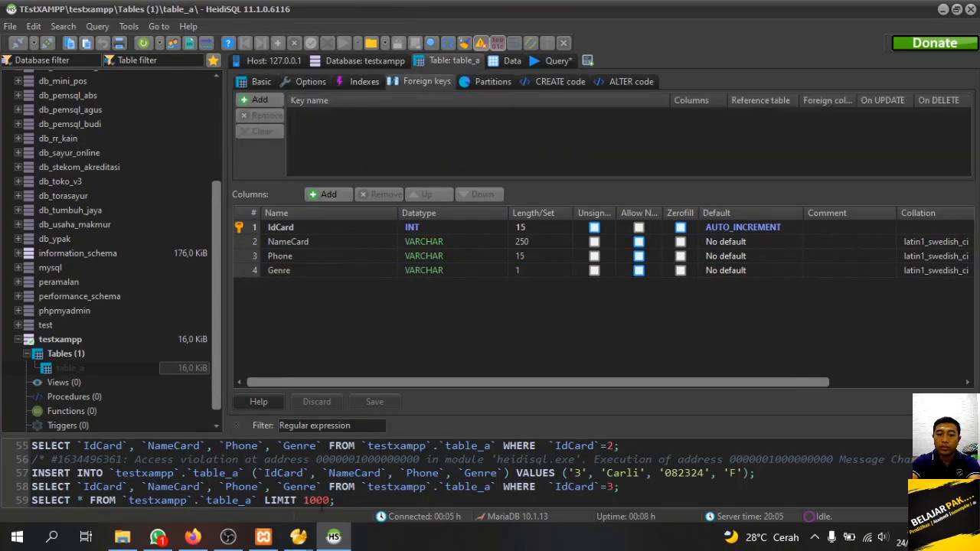
- Switch to Navicat and inspect the field design and the data of table_a, closing each window after viewing
mouse_move(297, 536)
left_click(370, 501)
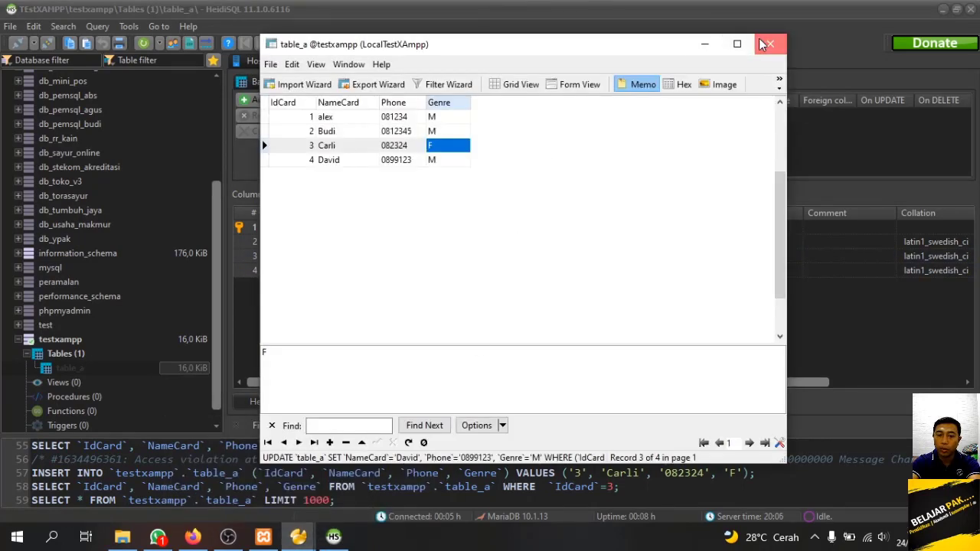
left_click(771, 44)
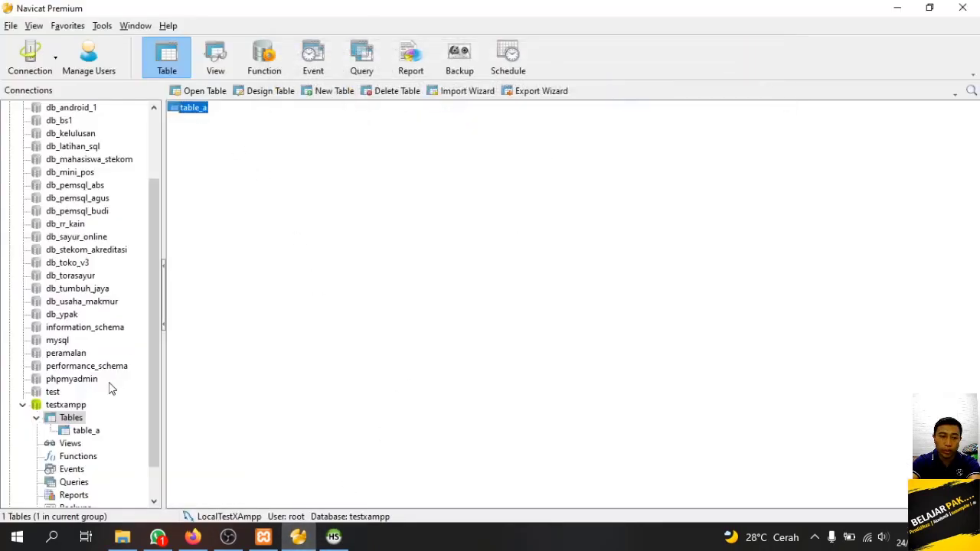
left_click(248, 91)
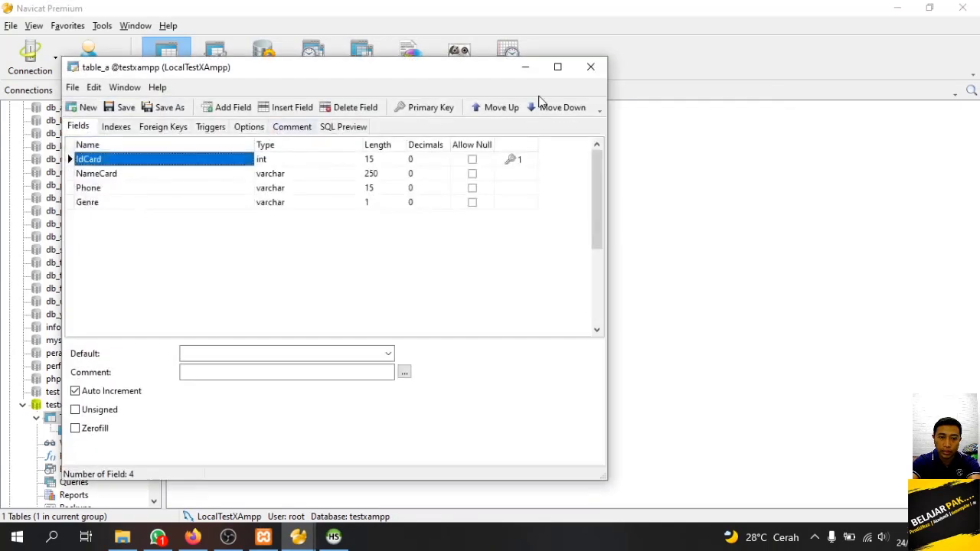
left_click(590, 66)
left_click(201, 90)
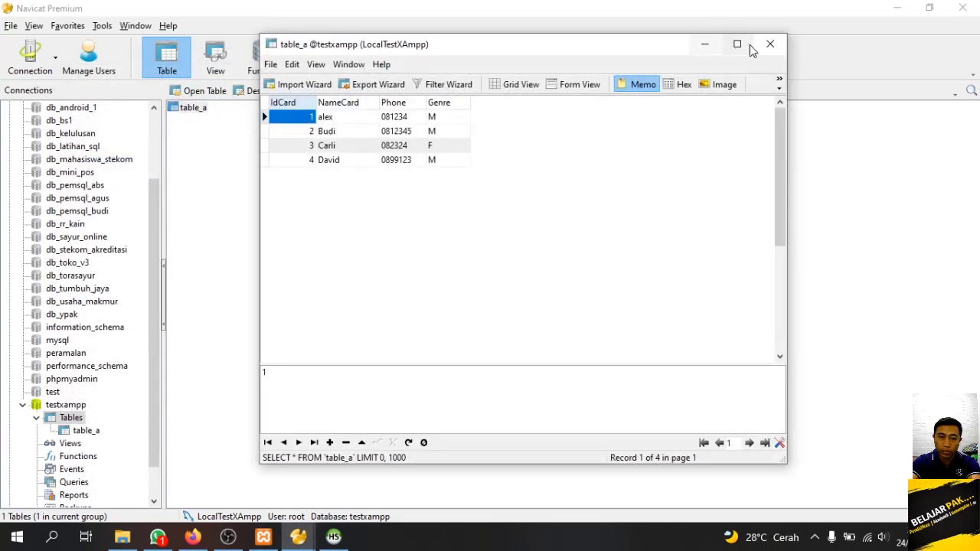
left_click(772, 43)
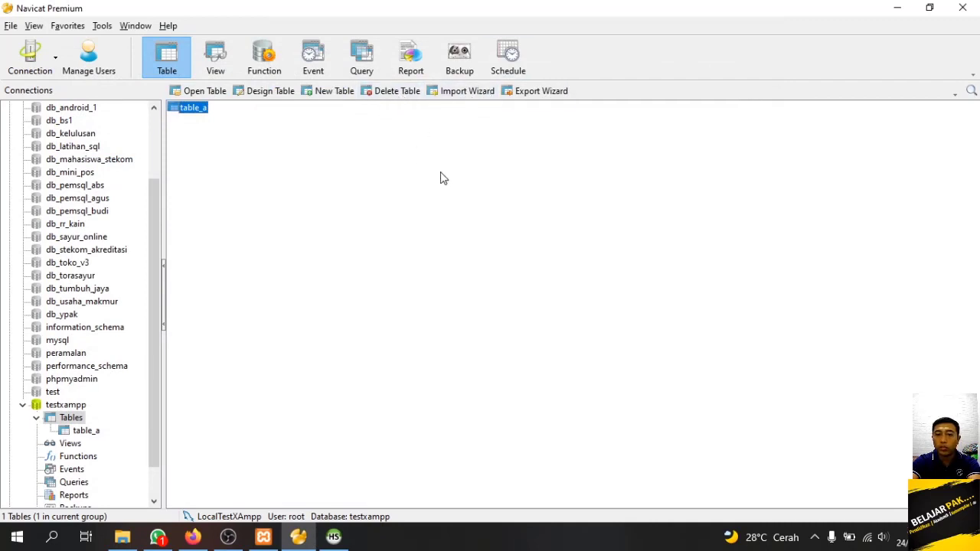
- View the import file types offered by the Import Wizard and abort it without importing
left_click(439, 91)
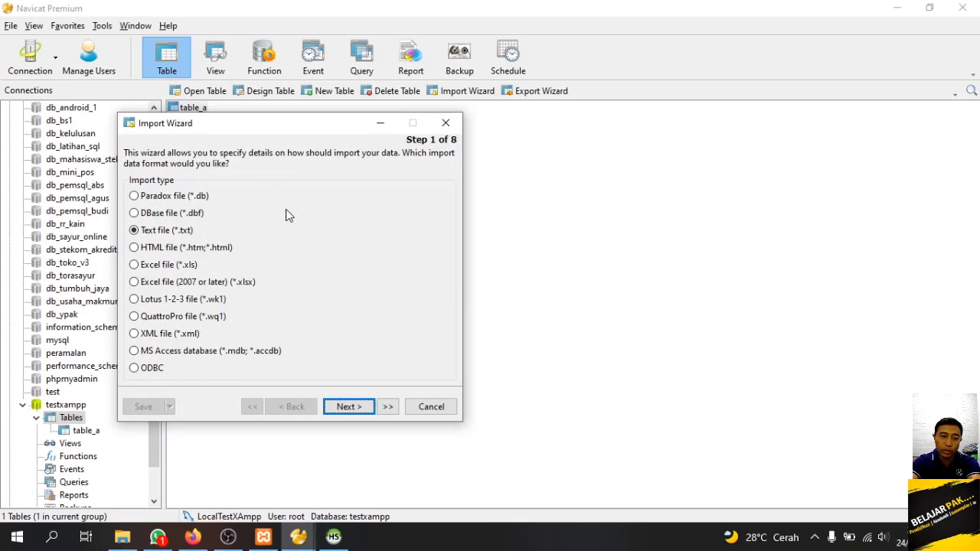
left_click(418, 411)
left_click(460, 287)
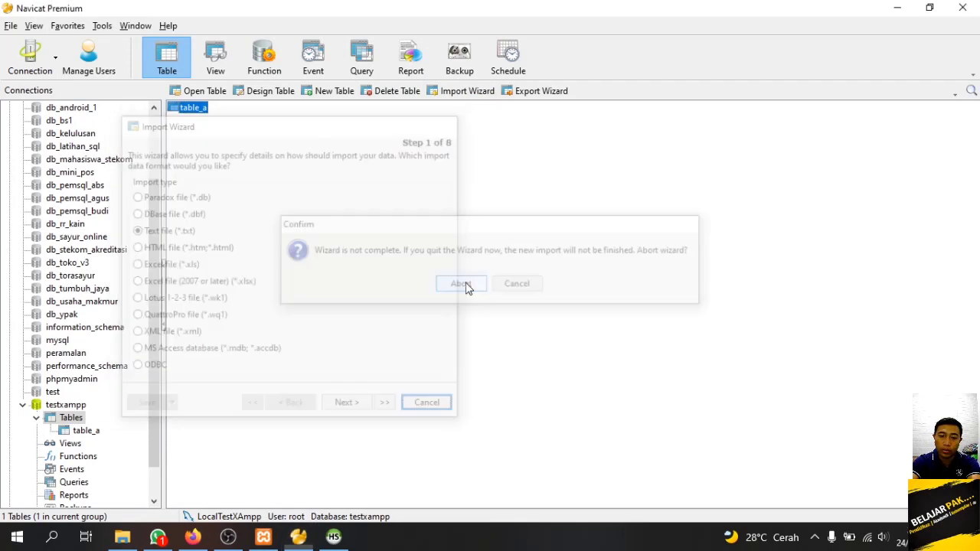
key("alt+Tab")
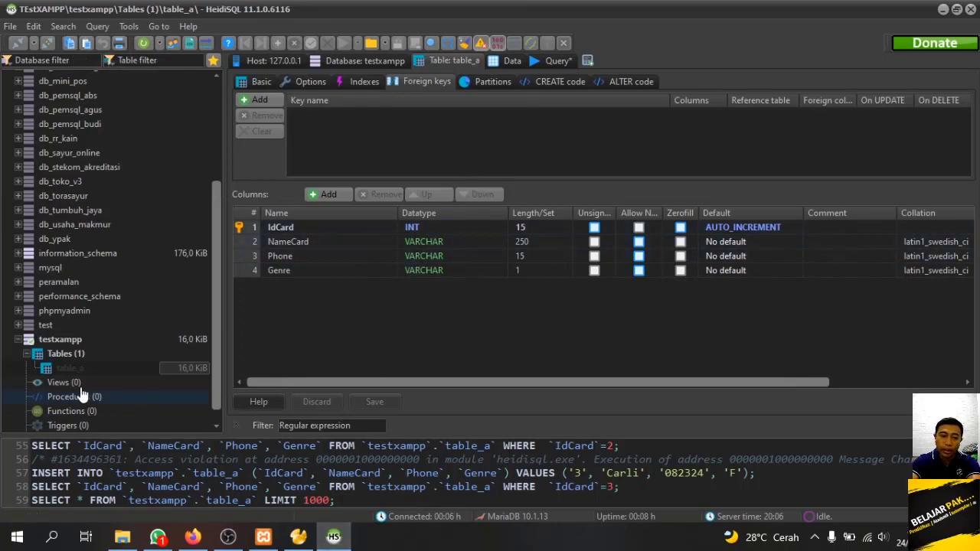
left_click(300, 543)
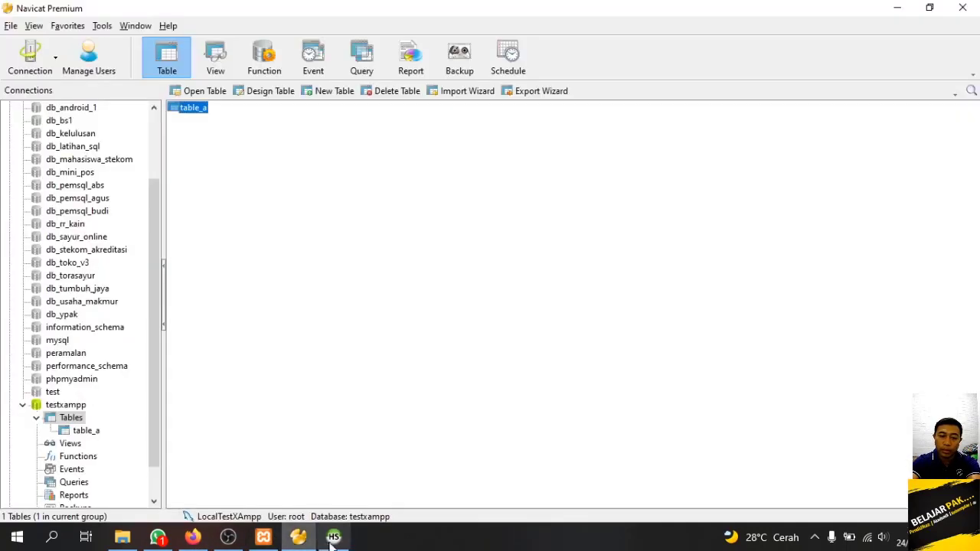
left_click(332, 544)
left_click(300, 542)
- Switch to HeidiSQL and create a database named textXAmpp2 on the TEstXAMPP connection
left_click(333, 539)
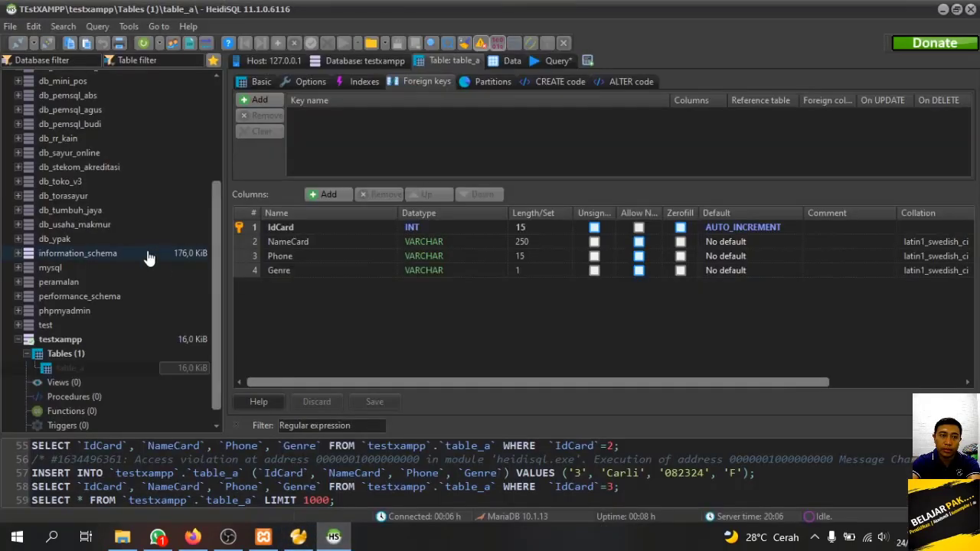
scroll(119, 208, "up", 4)
left_click(102, 76)
right_click(102, 77)
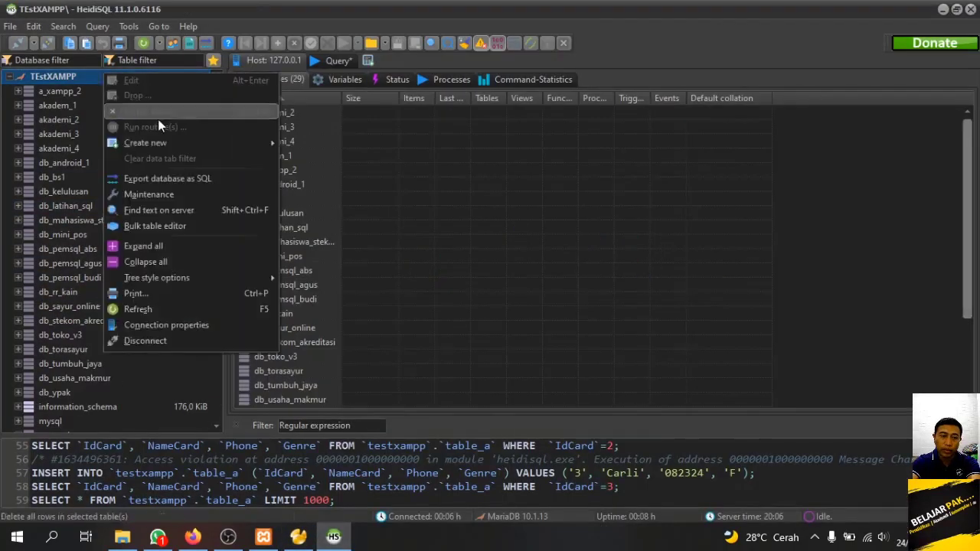
mouse_move(195, 145)
left_click(319, 143)
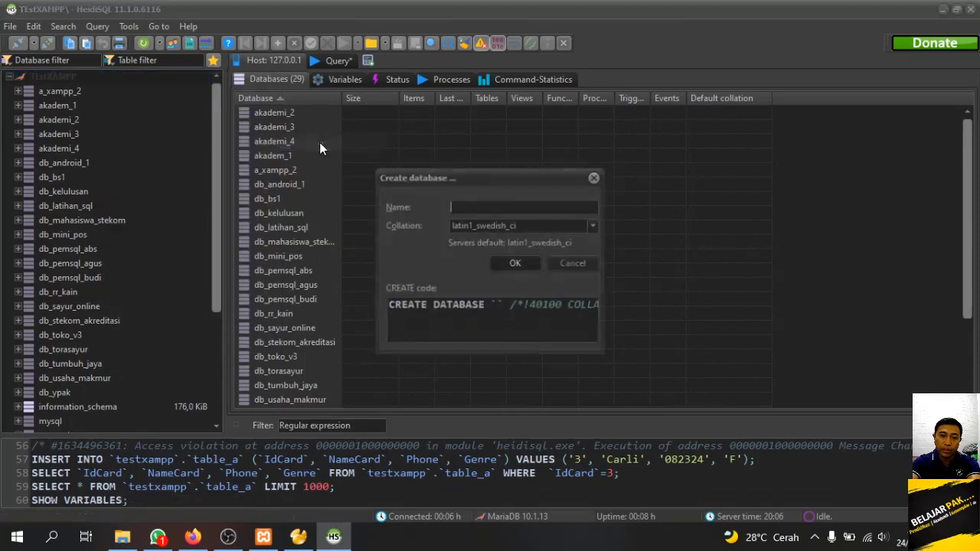
type("db")
key("BackSpace")
key("BackSpace")
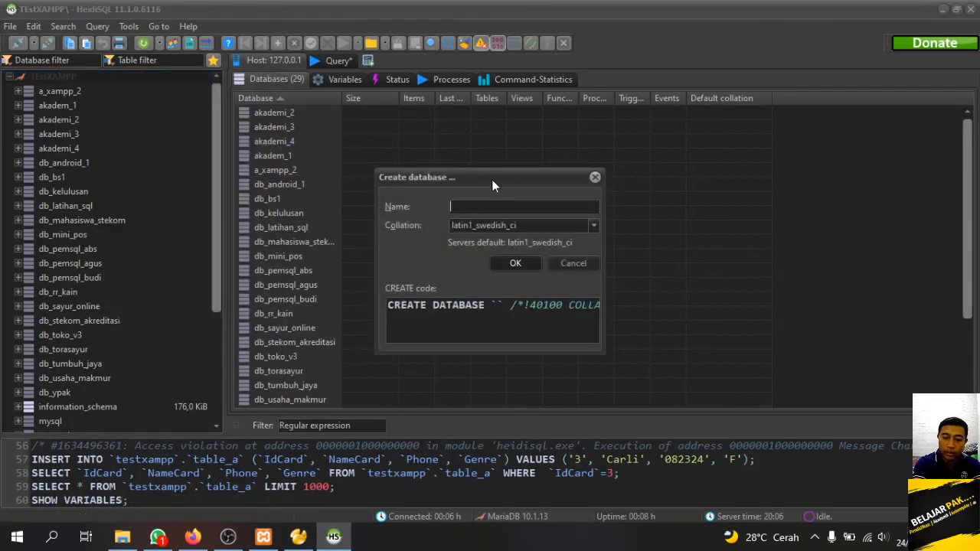
type("textXAmpp2")
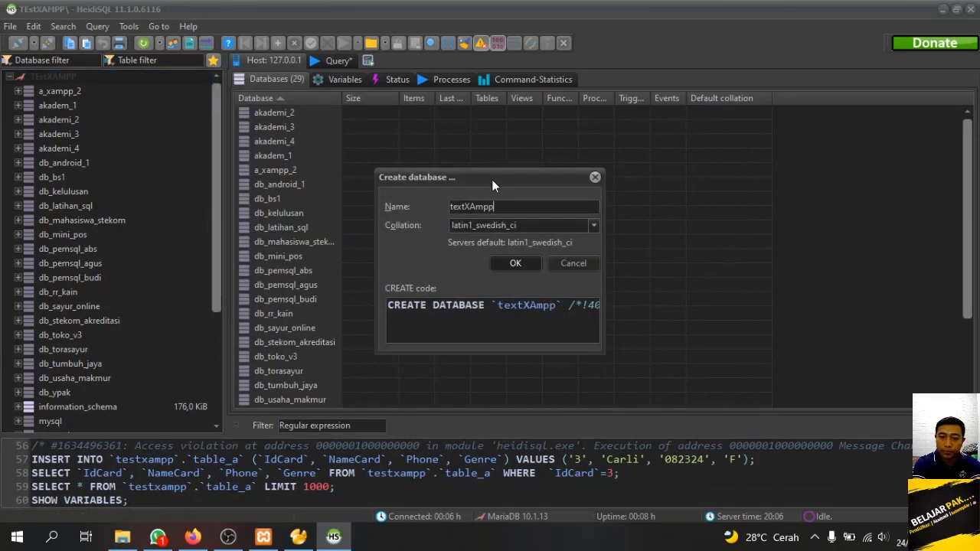
left_click(507, 266)
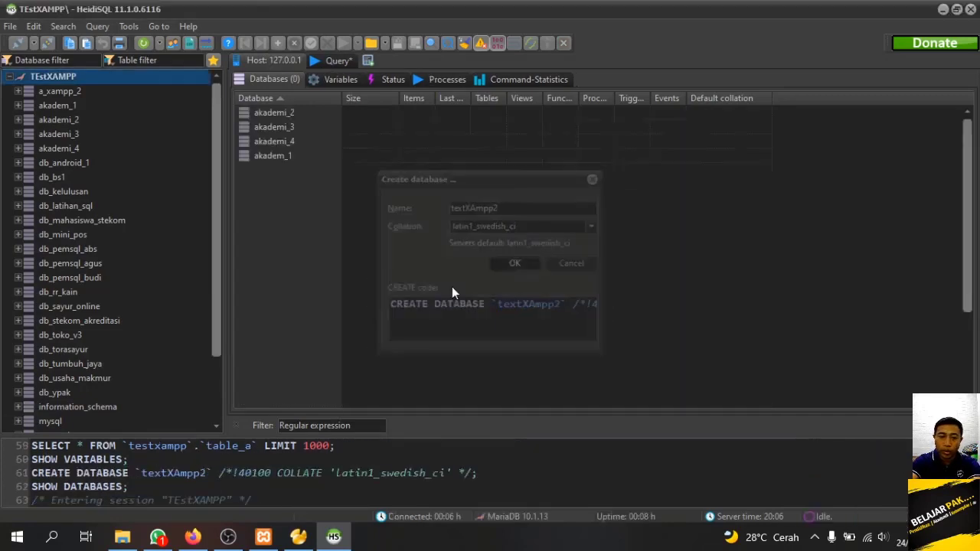
- Start a new table named testa in the textxampp2 database
left_click(82, 414)
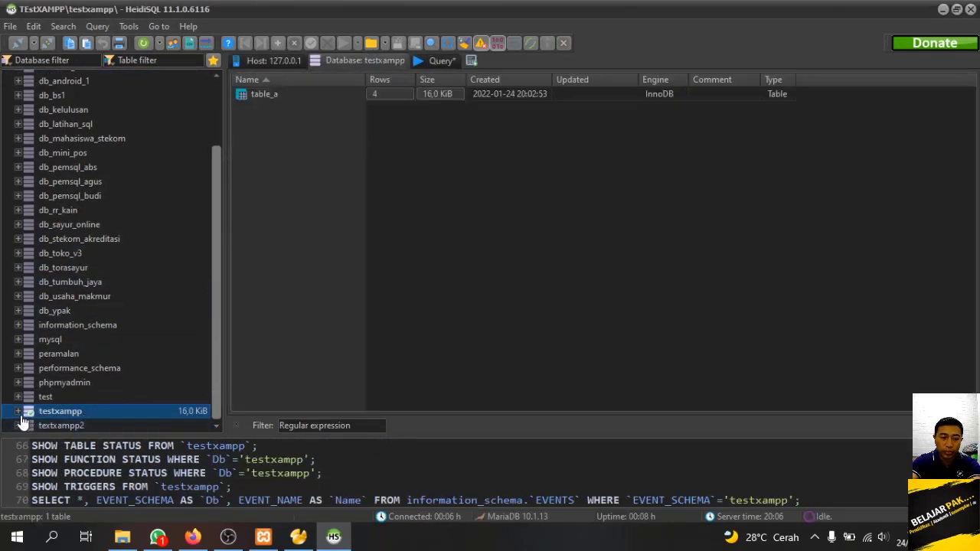
left_click(18, 415)
left_click(21, 341)
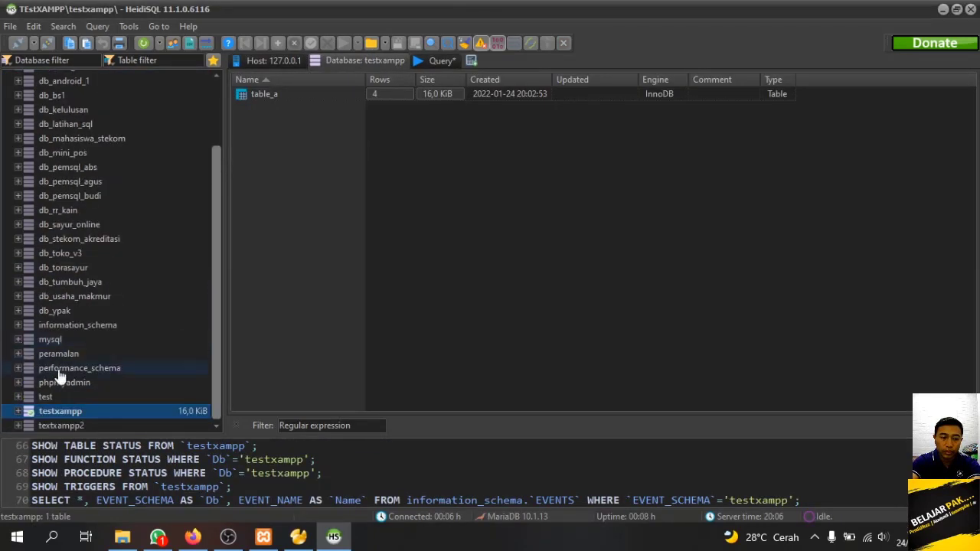
left_click(61, 426)
right_click(98, 424)
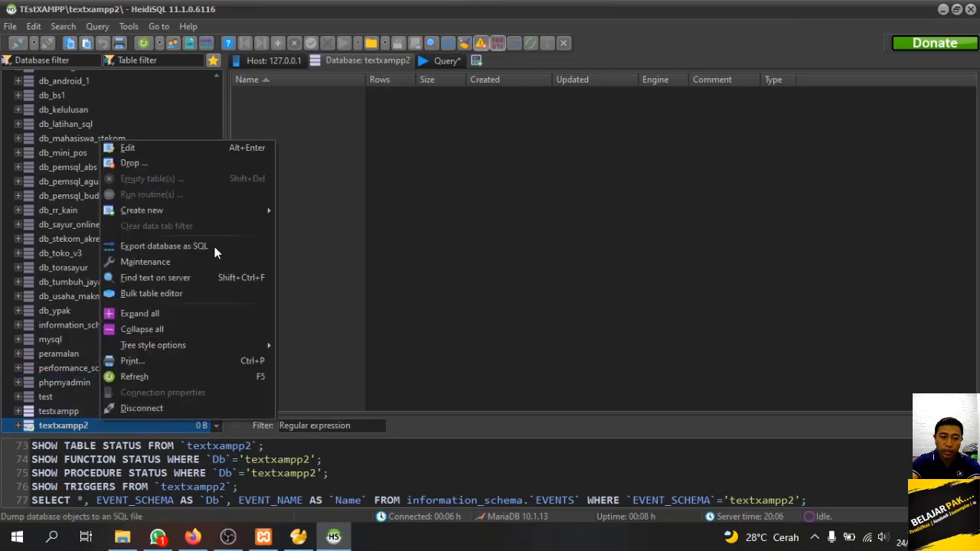
mouse_move(216, 209)
left_click(317, 227)
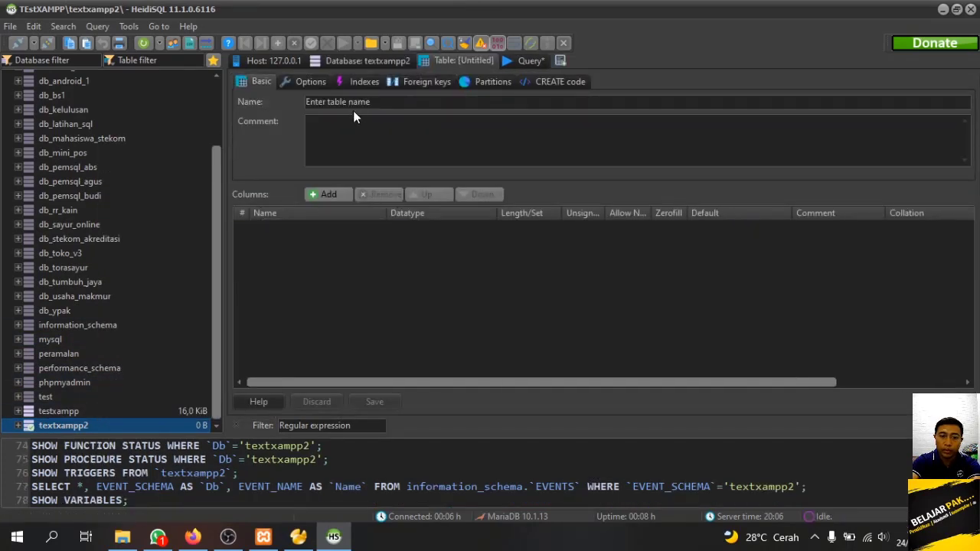
type("testa")
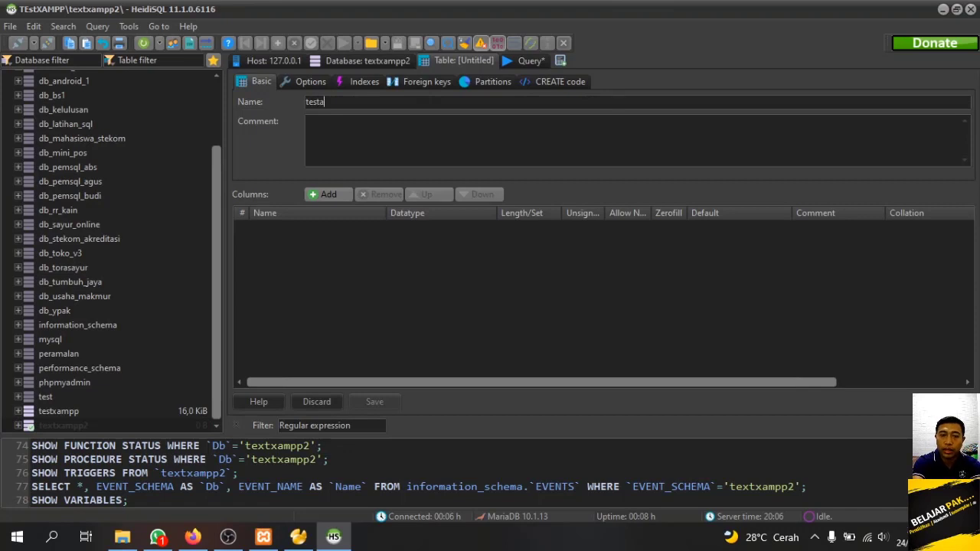
- Add a first column named IdCard with the INT datatype
left_click(330, 201)
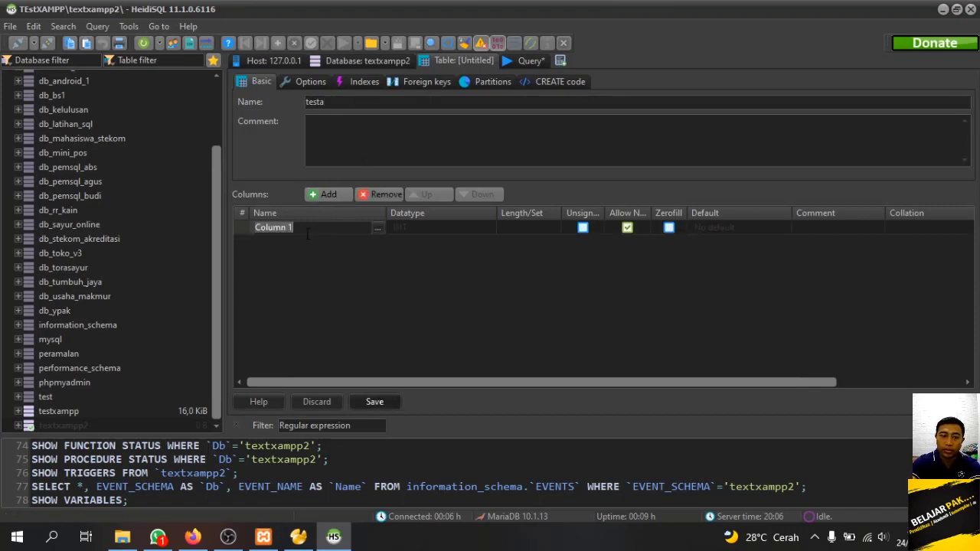
type("IdCa")
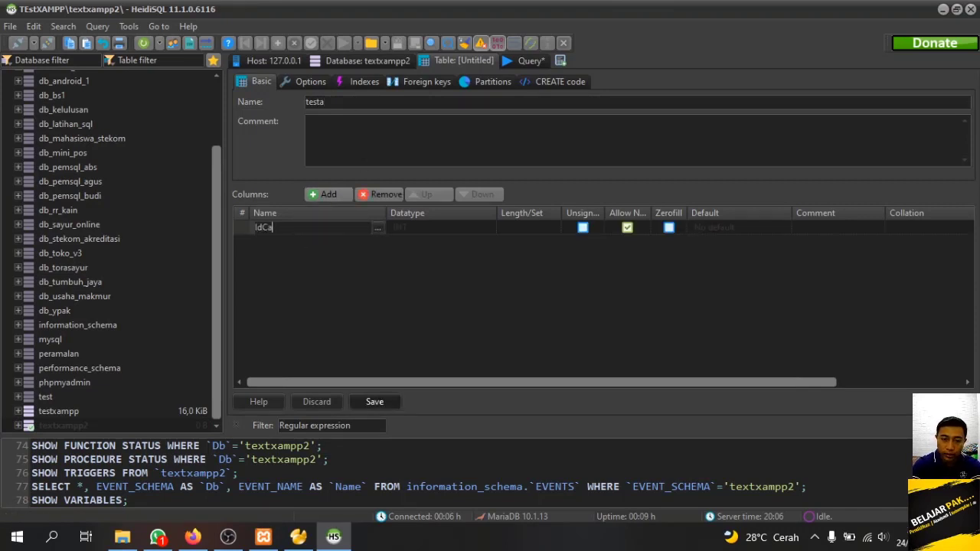
type("rd")
key("Tab")
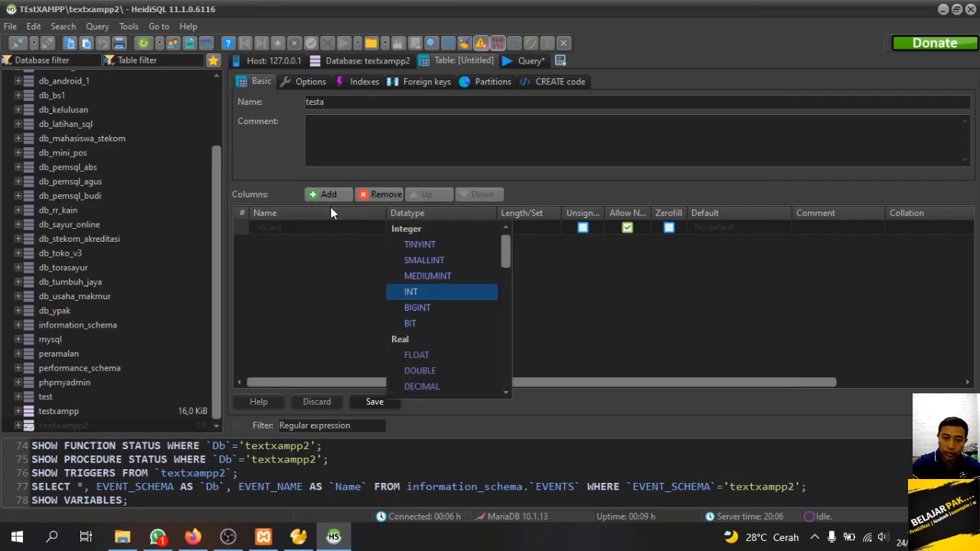
key("Tab")
- Set the default of the IdCard column to AUTO_INCREMENT
left_click(675, 232)
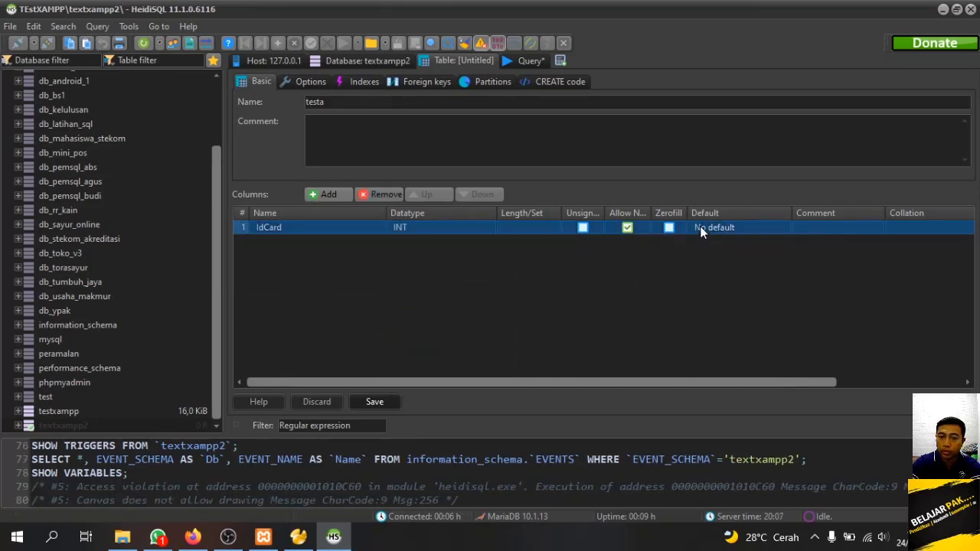
right_click(700, 226)
left_click(659, 287)
double_click(711, 227)
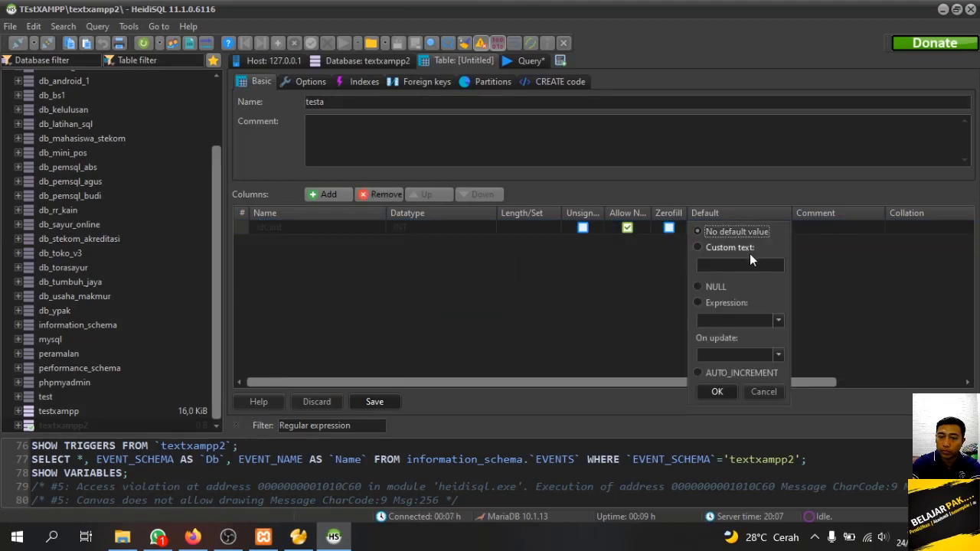
left_click(735, 373)
left_click(717, 391)
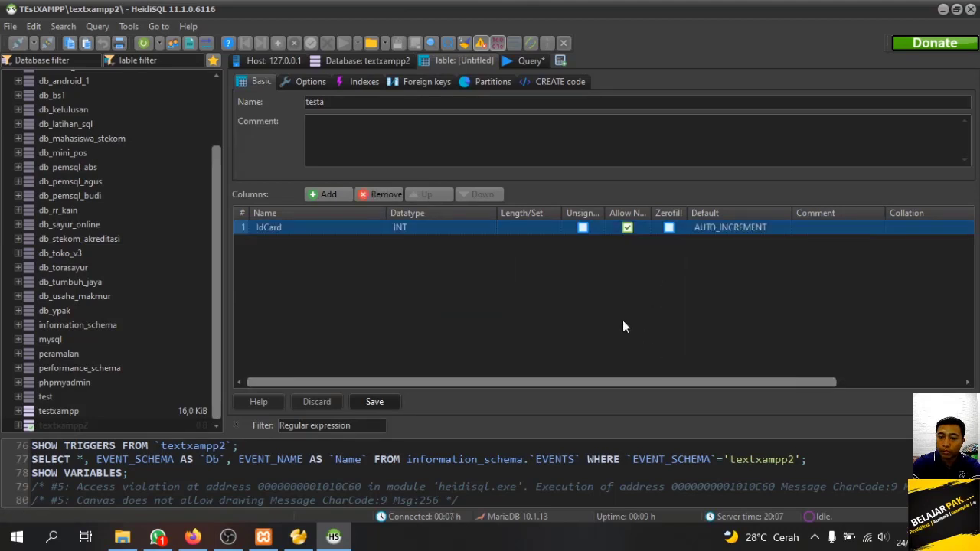
- Add a second column named NamceCar with the VARCHAR datatype and a length of 250
left_click(316, 193)
type("NamceC")
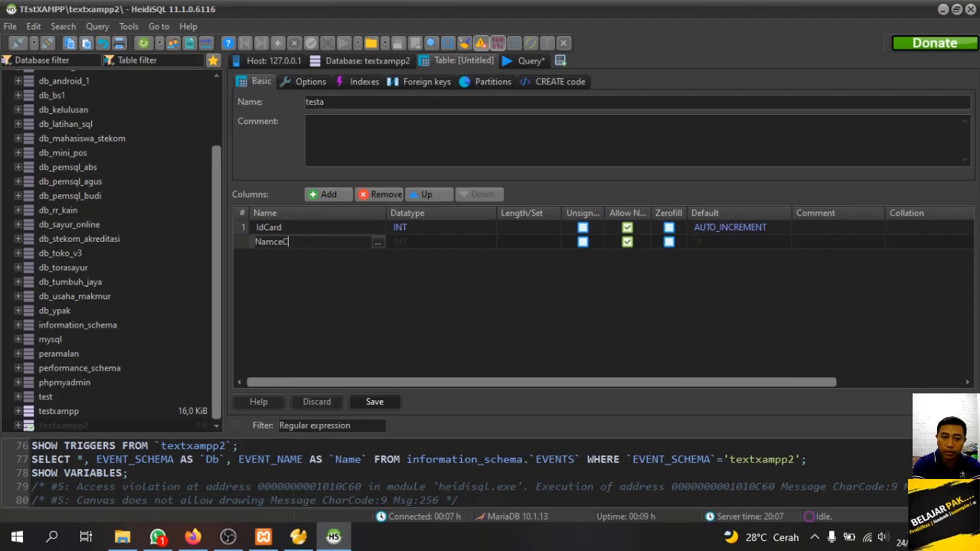
key("Tab")
key("v")
key("Tab")
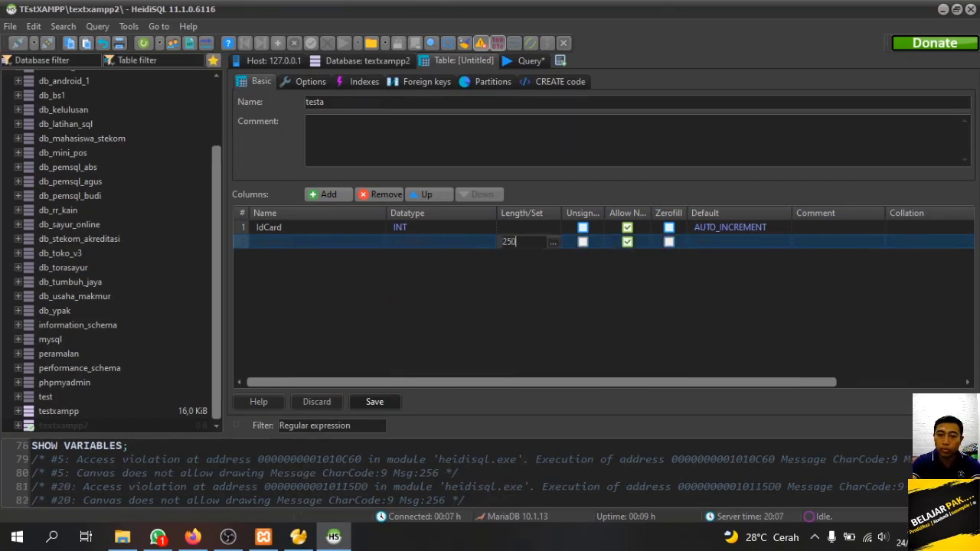
type("250")
key("Return")
- Correct the second column's name to NameCard
left_click(299, 242)
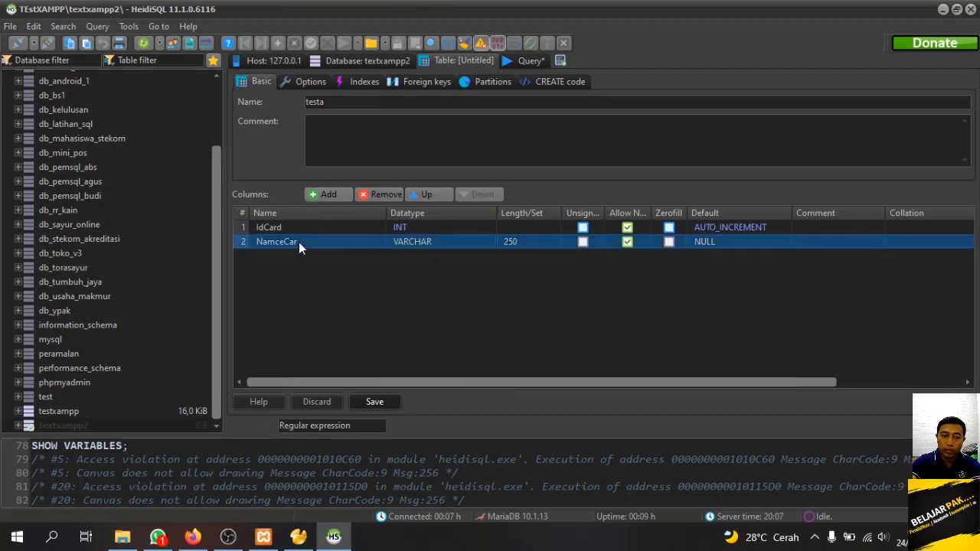
left_click(299, 242)
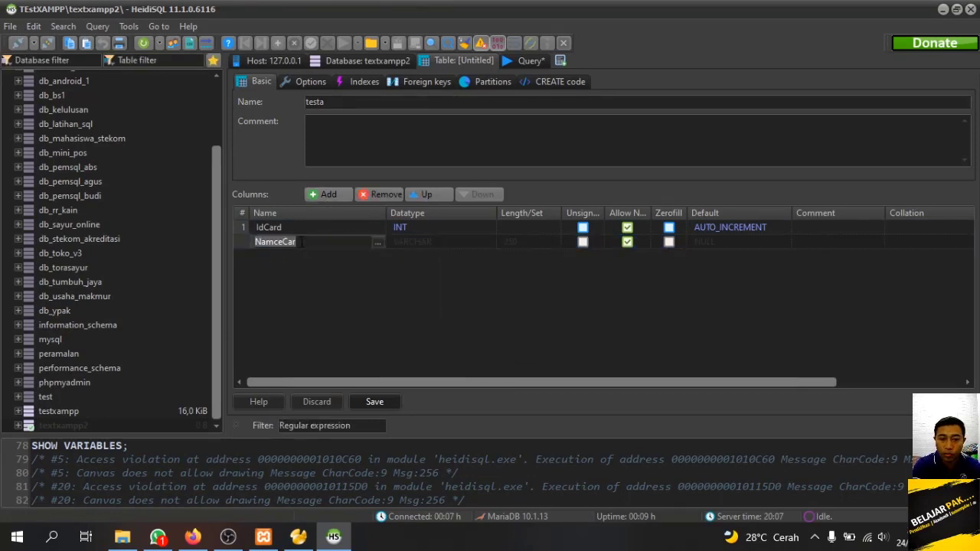
type("a")
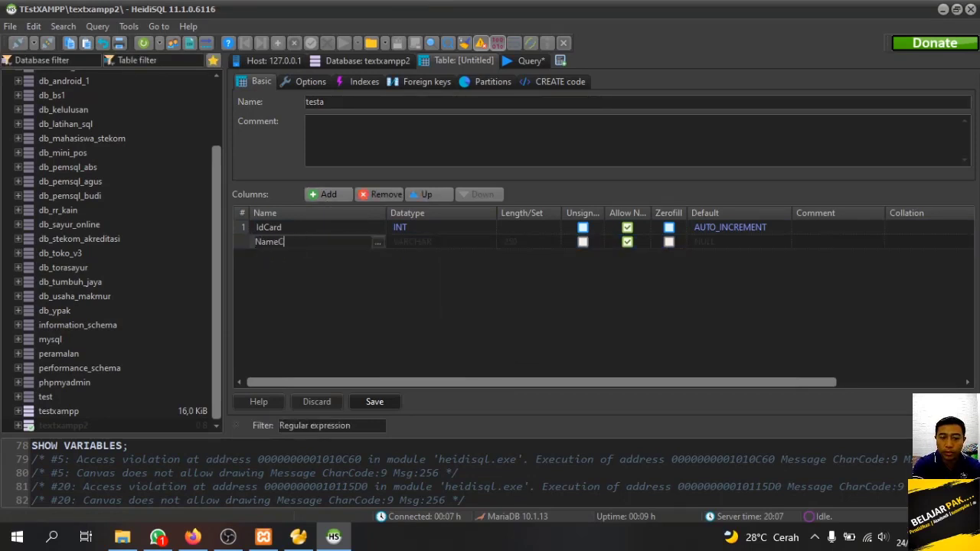
type("ameCard")
- Add two more VARCHAR columns named Phone and Genre
left_click(324, 196)
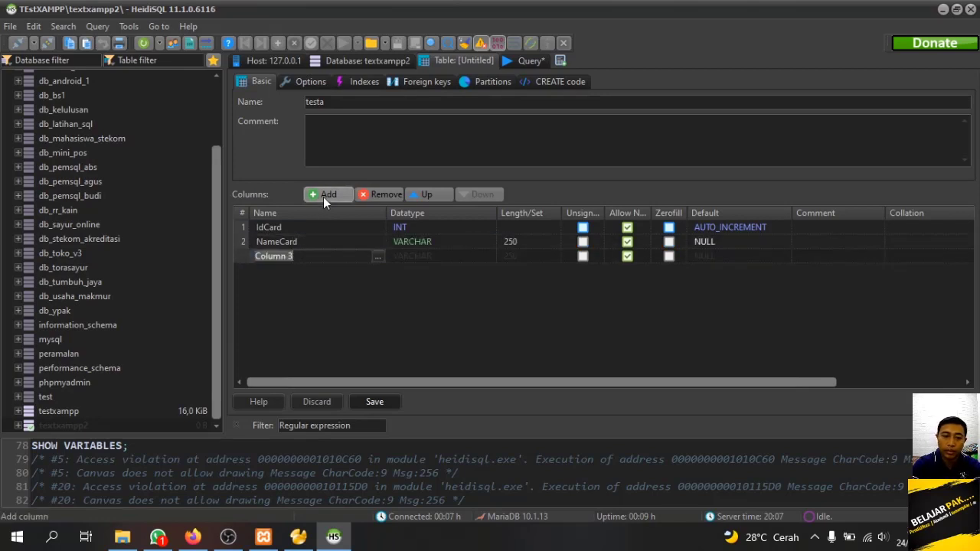
type("Phon")
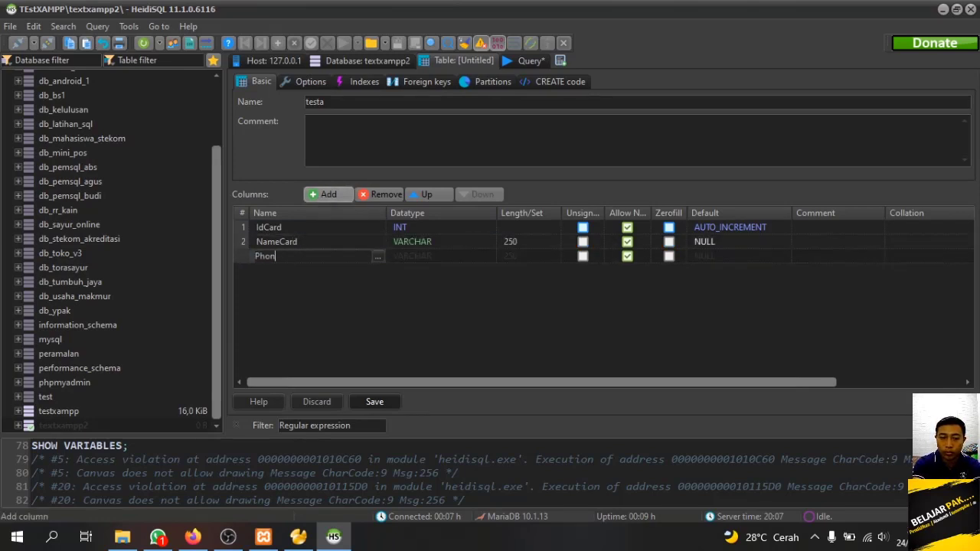
type("e")
left_click(333, 193)
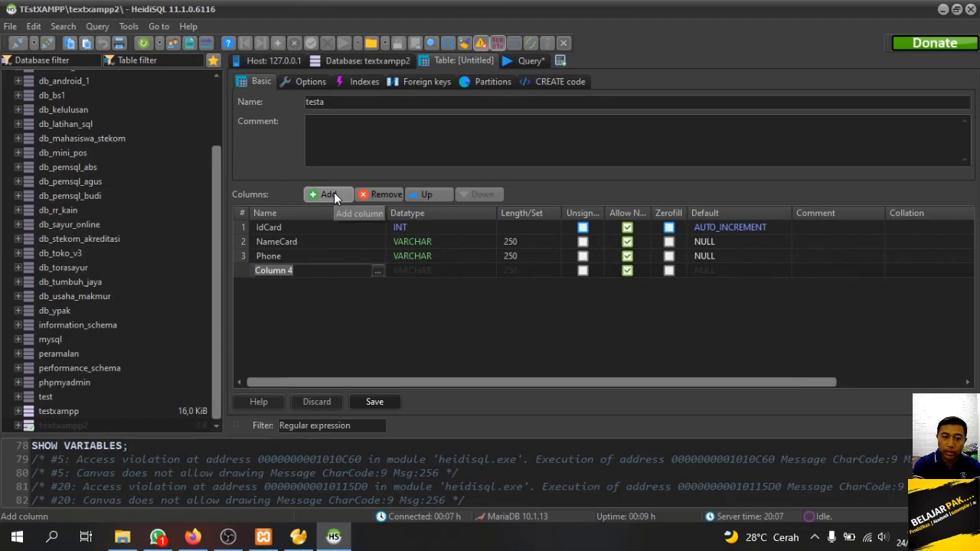
type("Gender")
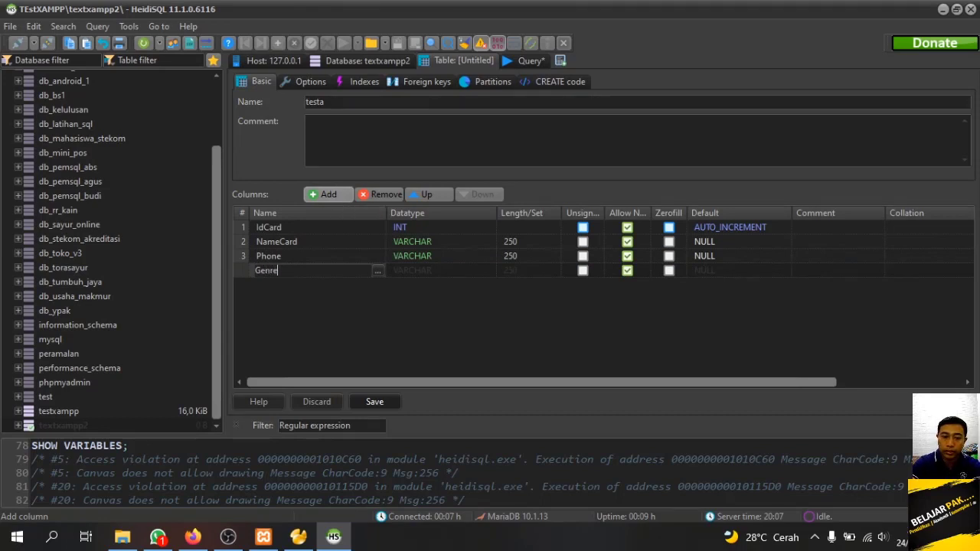
left_click(476, 271)
- Set the length of the Phone column to 15 and of the Genre column to 2
left_click(520, 258)
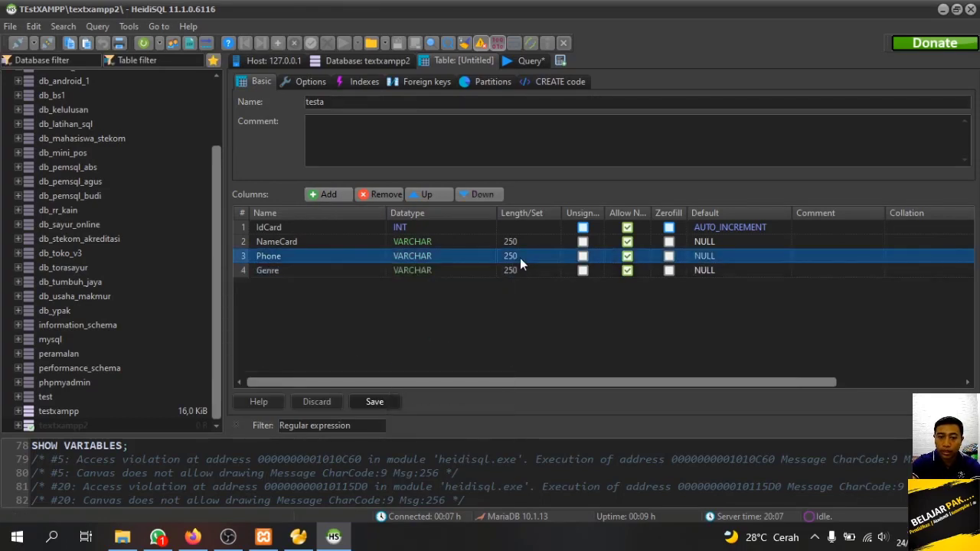
left_click(520, 258)
type("15")
left_click(517, 271)
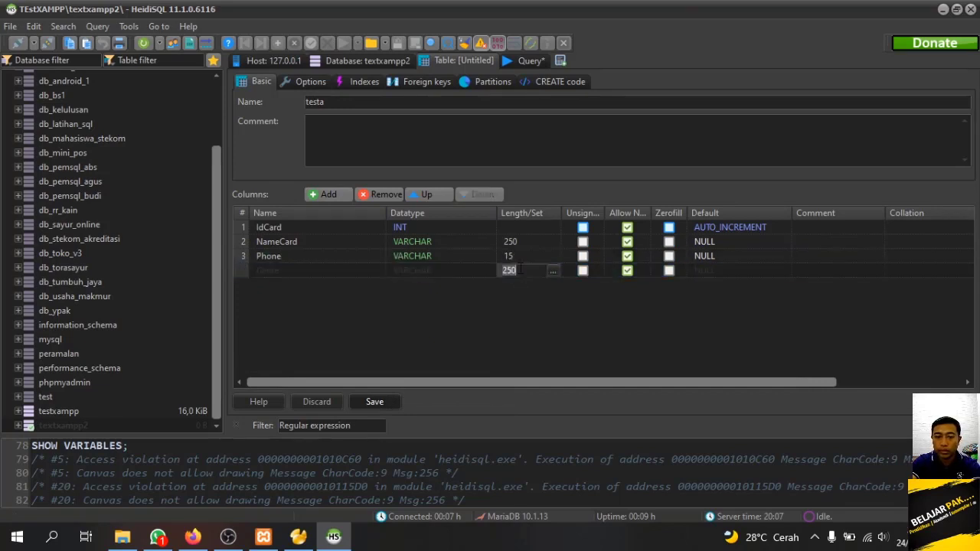
type("2")
key("Return")
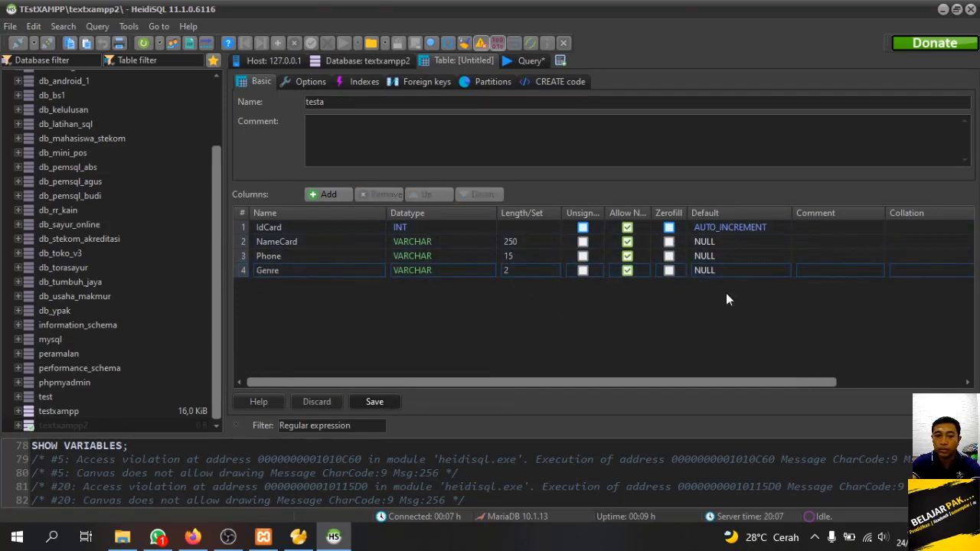
- Make IdCard a primary key that does not allow NULL and save the testa table
left_click(627, 229)
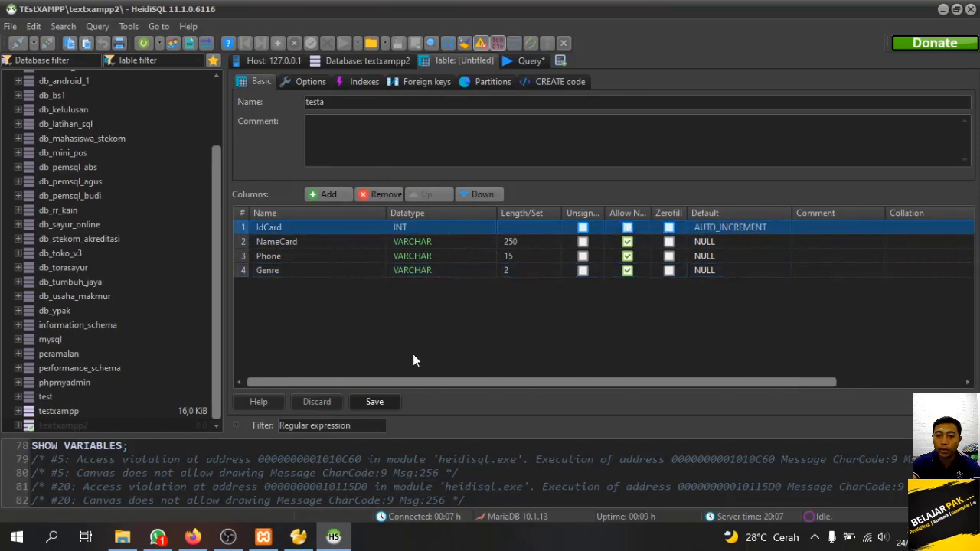
right_click(290, 228)
mouse_move(386, 352)
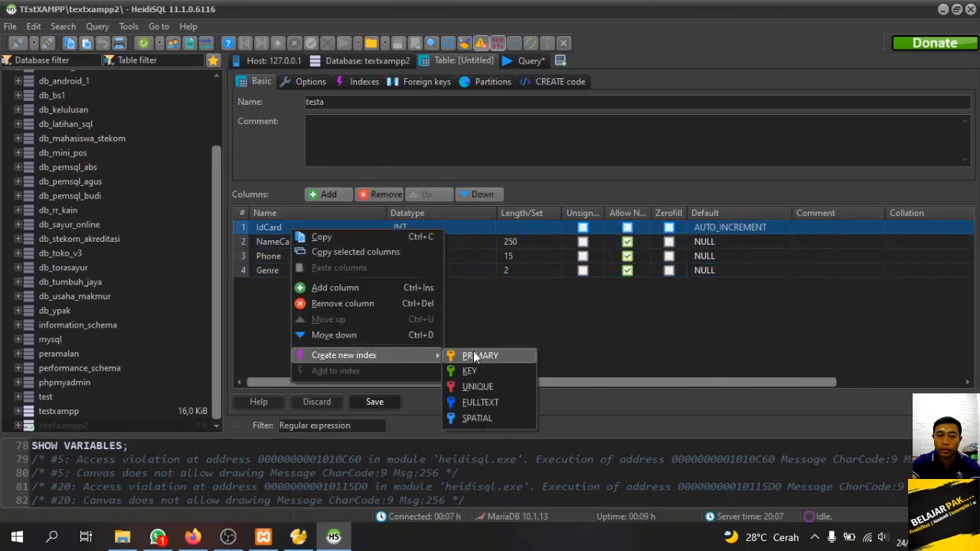
left_click(478, 355)
left_click(369, 398)
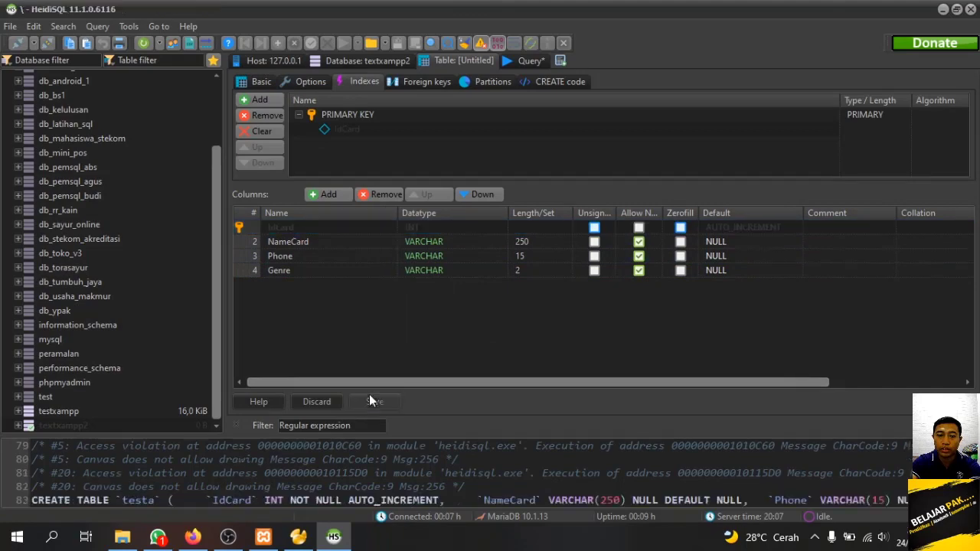
- View the data of testa, then switch to Navicat and open the textxampp2 database under LocalTestXAmpp
left_click(502, 60)
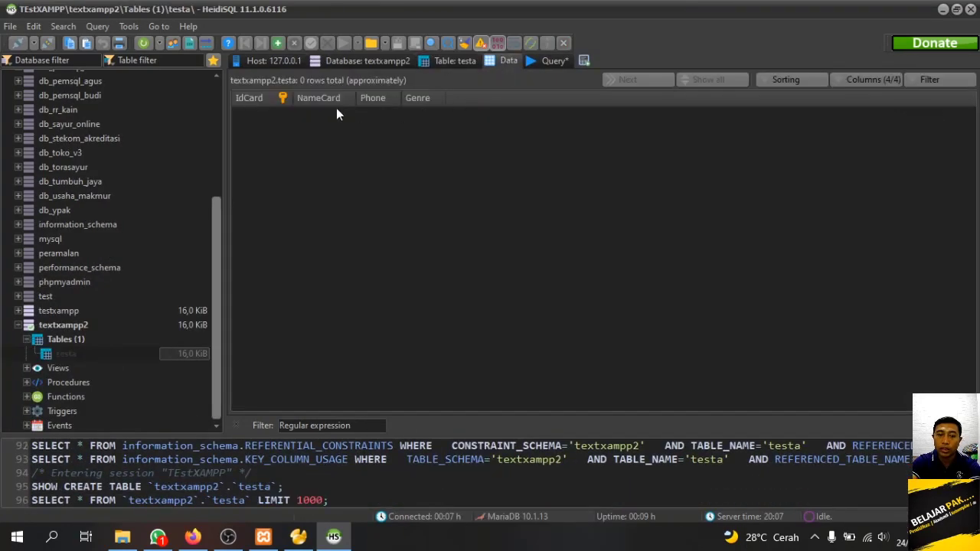
left_click(298, 537)
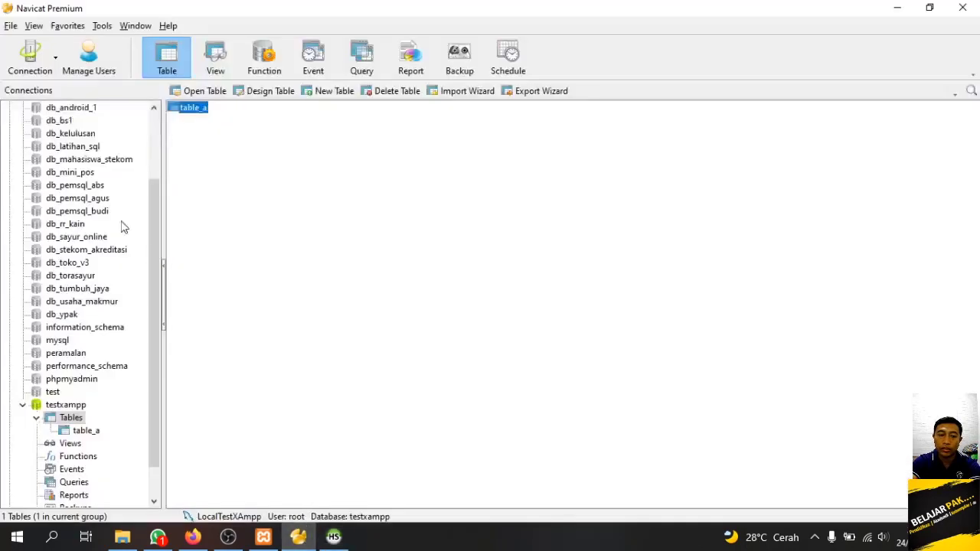
left_click(23, 405)
scroll(95, 196, "up", 1)
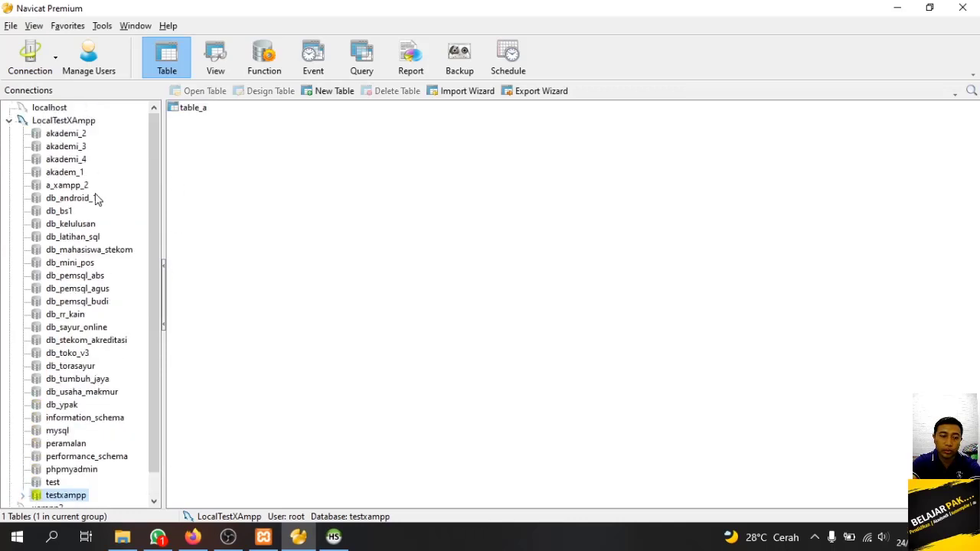
left_click(81, 121)
scroll(86, 178, "down", 1)
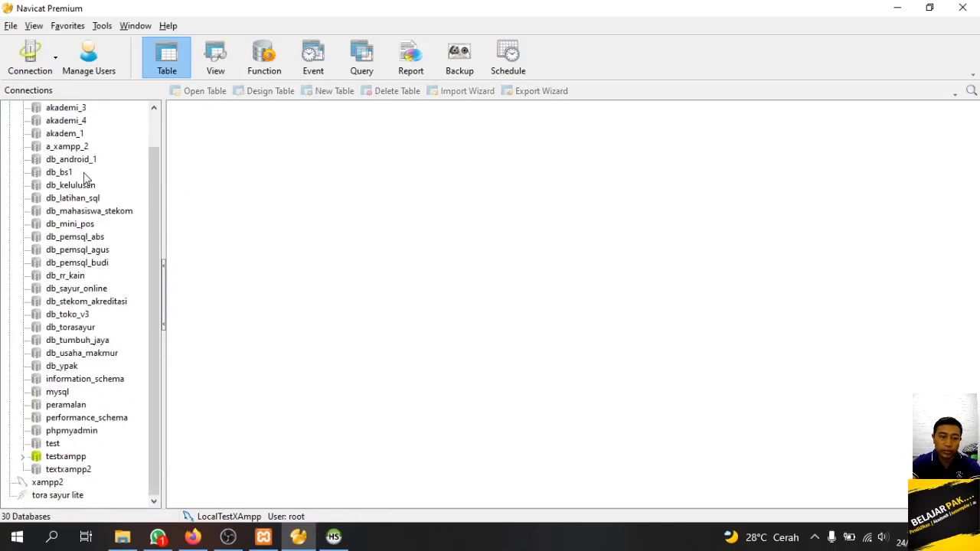
double_click(105, 467)
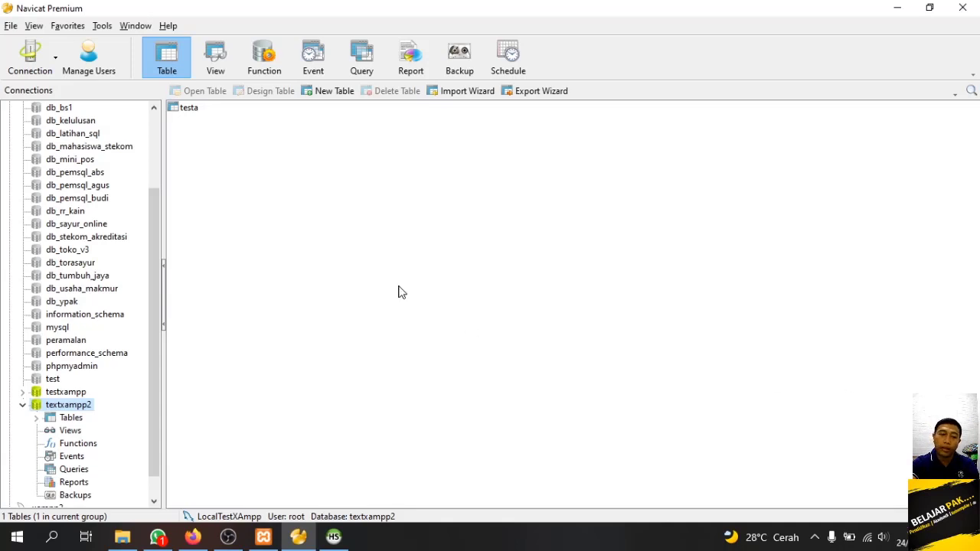
- Create a new database named dbTestXampp3 in the LocalTestXAmpp connection, keeping the default character set
left_click_drag(158, 224, 149, 113)
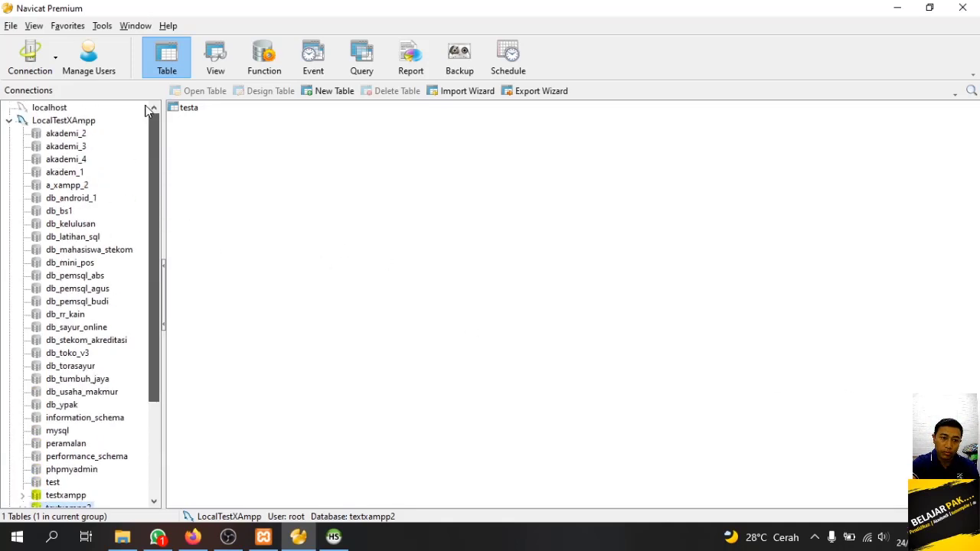
left_click(70, 119)
right_click(69, 117)
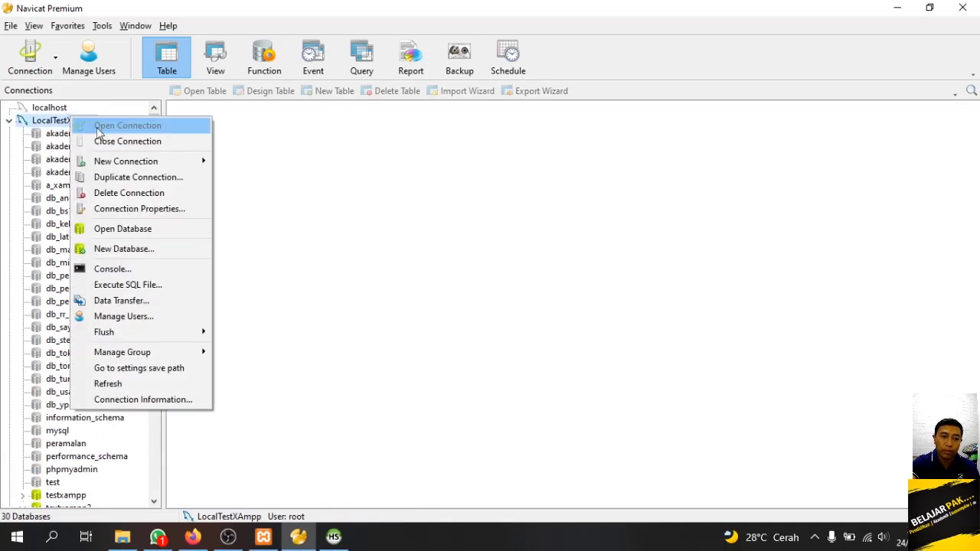
mouse_move(134, 166)
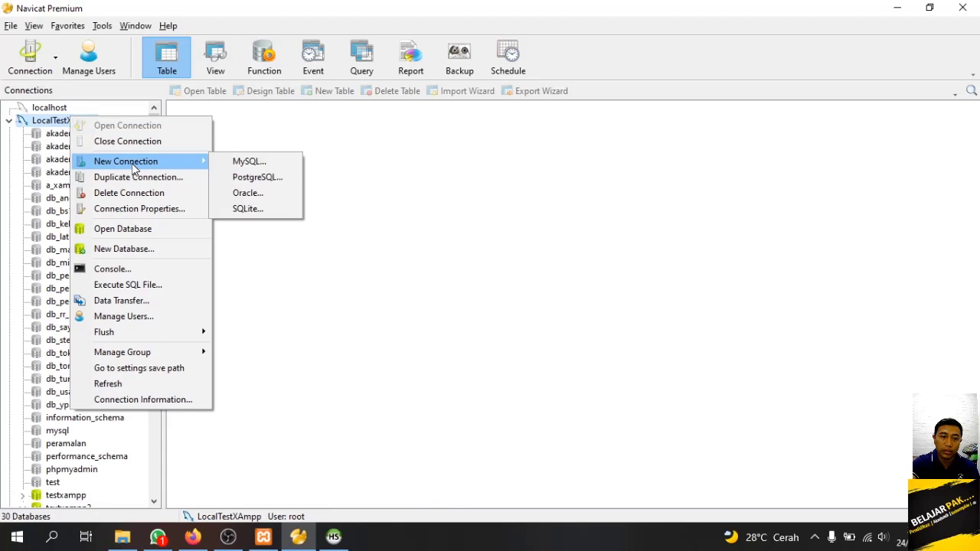
left_click(140, 249)
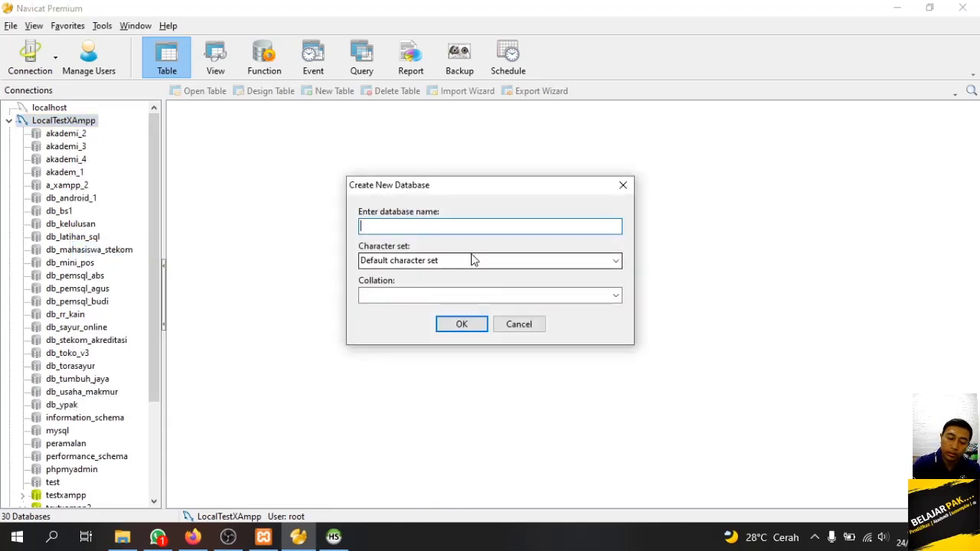
type("dbTest")
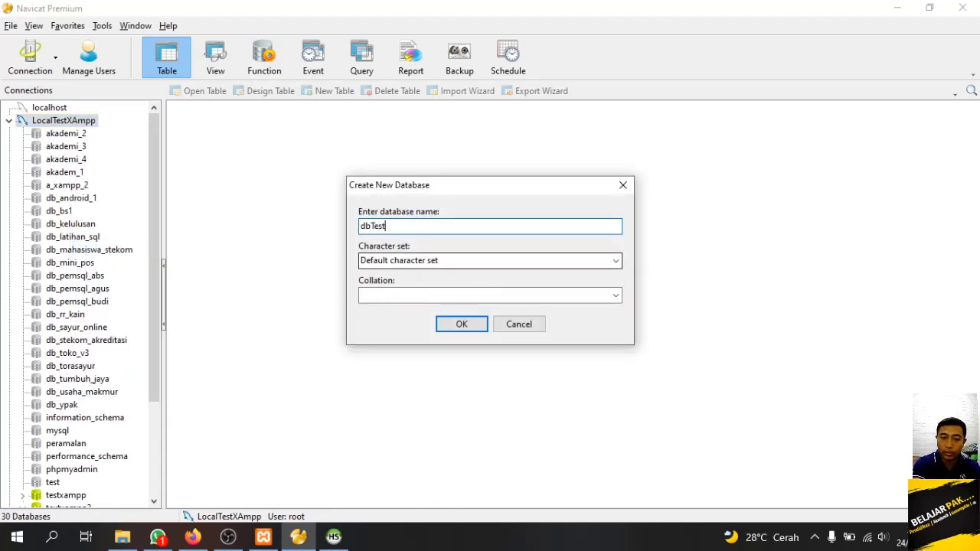
type("Xampp3")
key("Return")
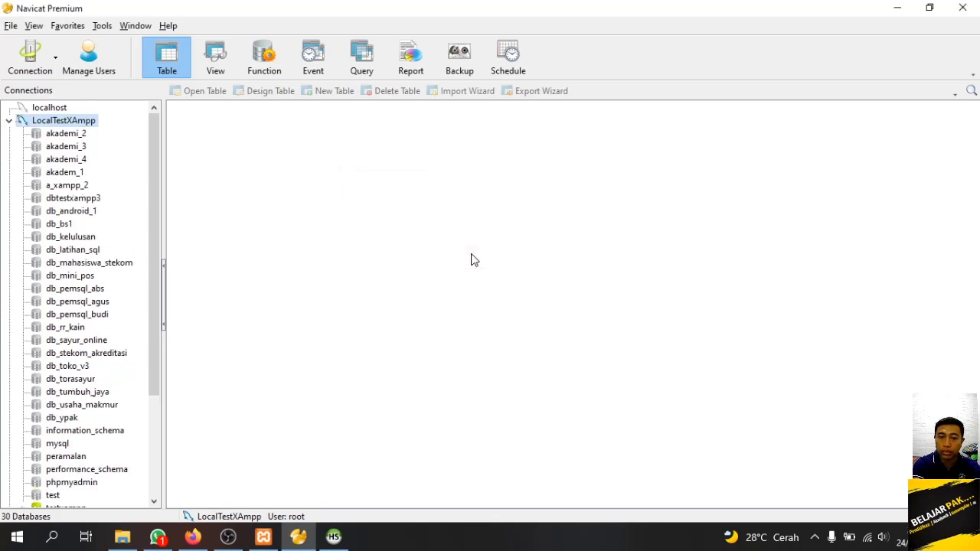
- Collapse the textxampp2 database and open the dbtestxampp3 database
left_click_drag(158, 268, 92, 416)
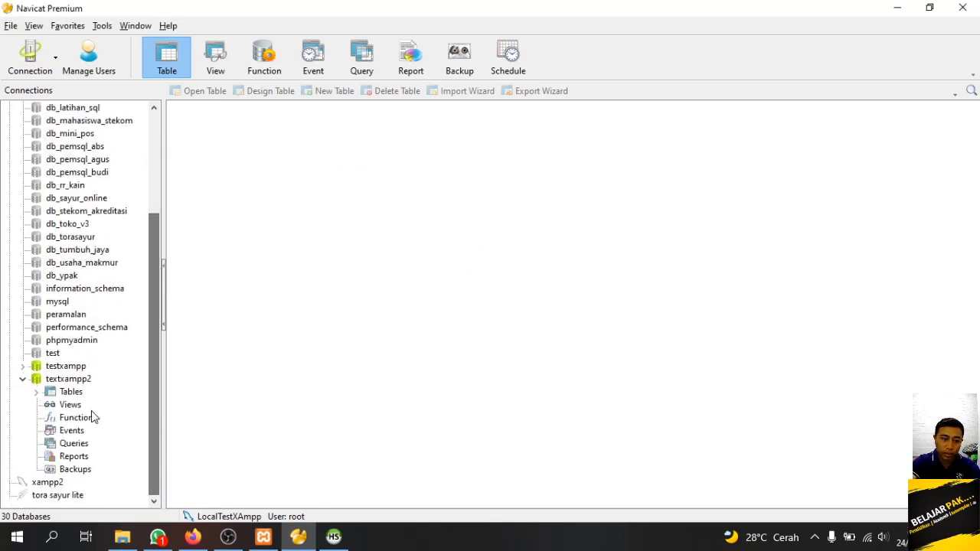
left_click(24, 379)
left_click(88, 468)
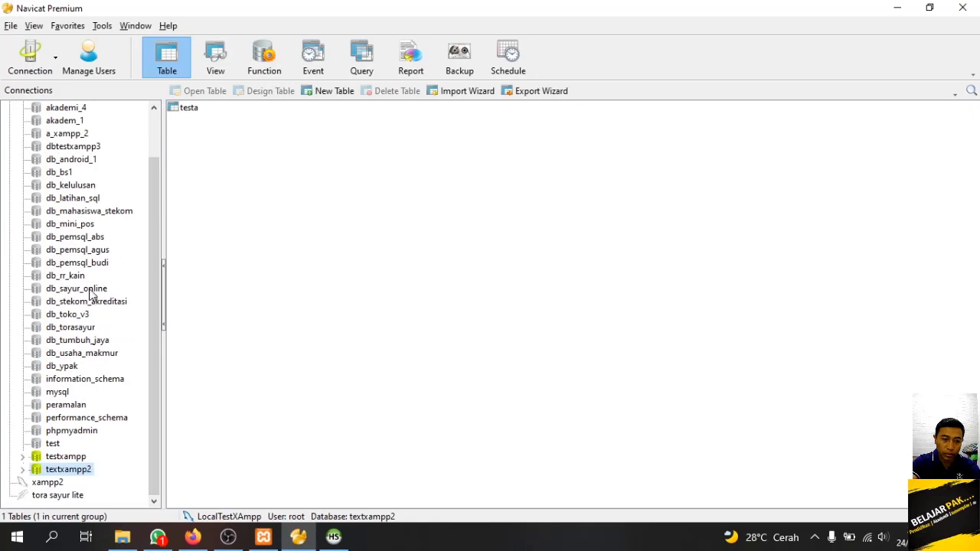
scroll(77, 230, "up", 2)
scroll(73, 165, "down", 2)
left_click(88, 146)
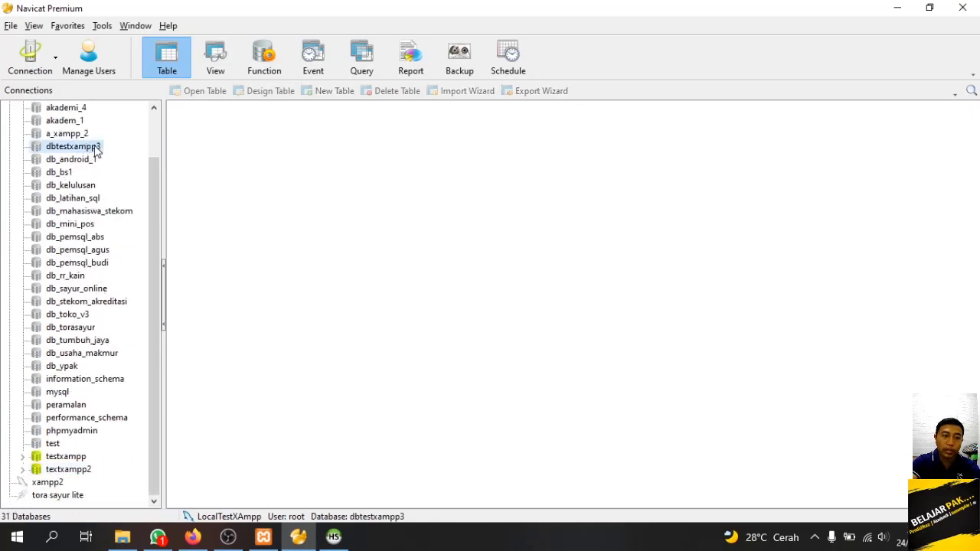
double_click(97, 149)
right_click(96, 151)
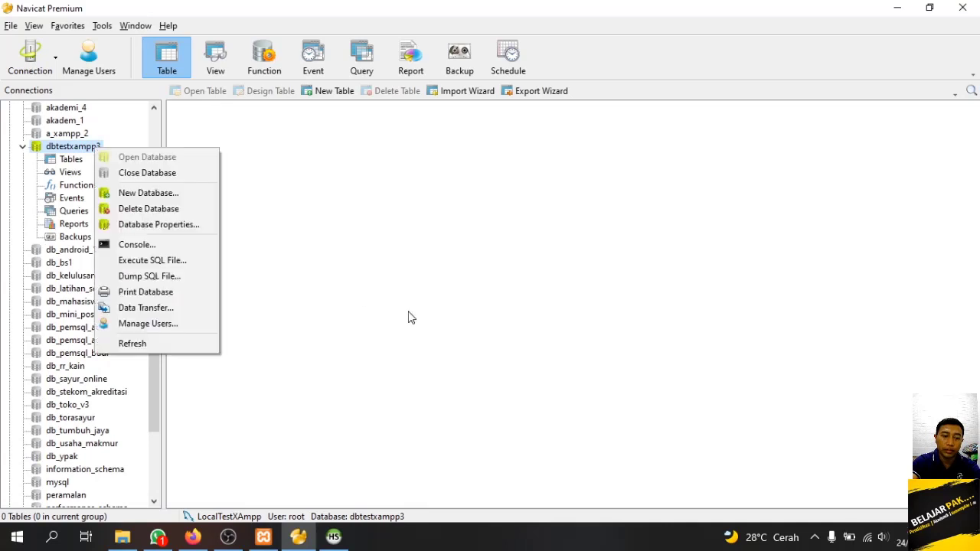
key("Escape")
key("Down")
- Switch to phpMyAdmin in Firefox and browse the testa table of the textxampp2 database
left_click(195, 538)
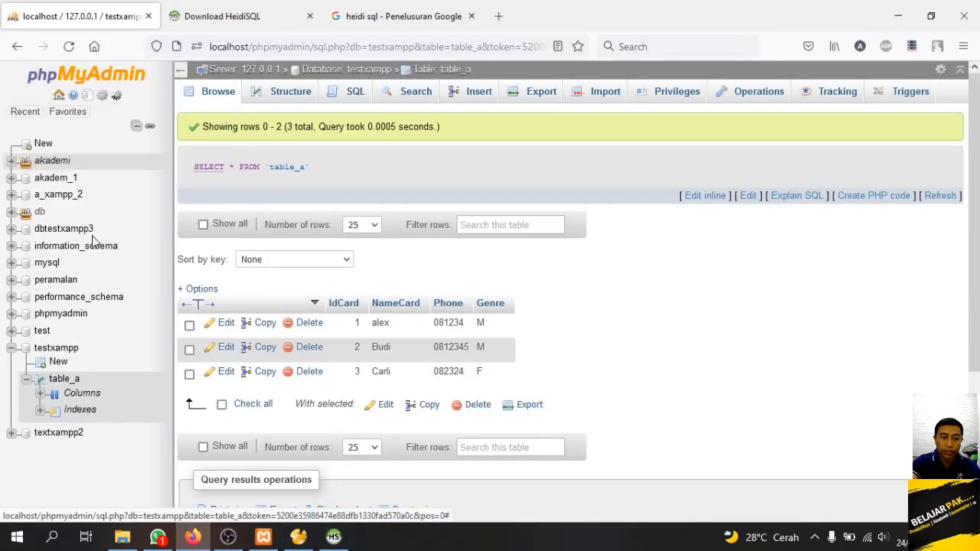
left_click(10, 348)
left_click(66, 363)
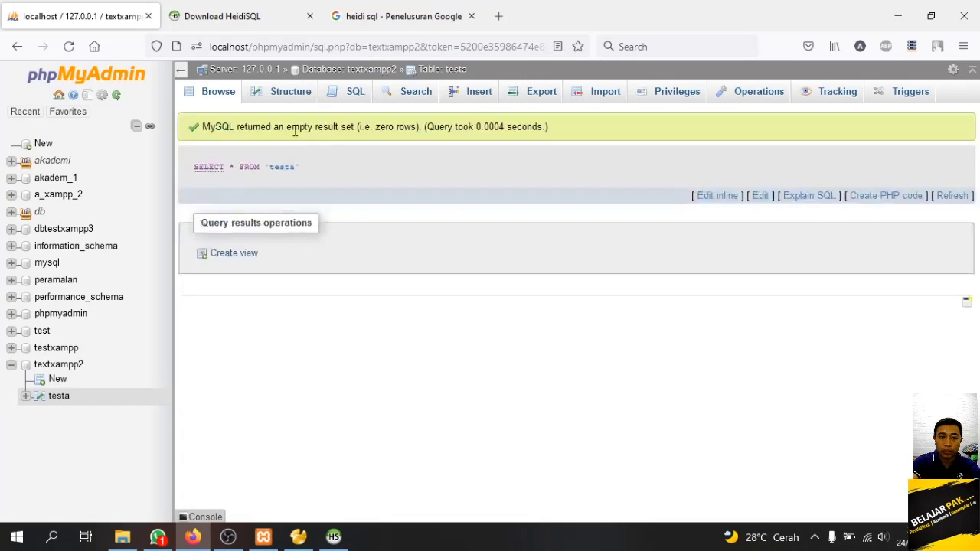
left_click(277, 97)
left_click(229, 95)
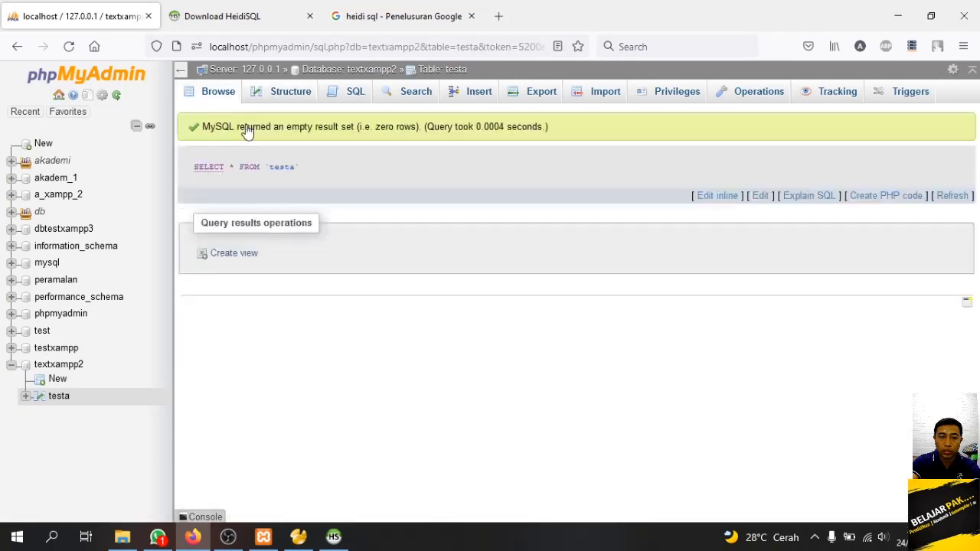
- Switch to HeidiSQL and display the data of the testa table in textxampp2
left_click(333, 537)
right_click(368, 143)
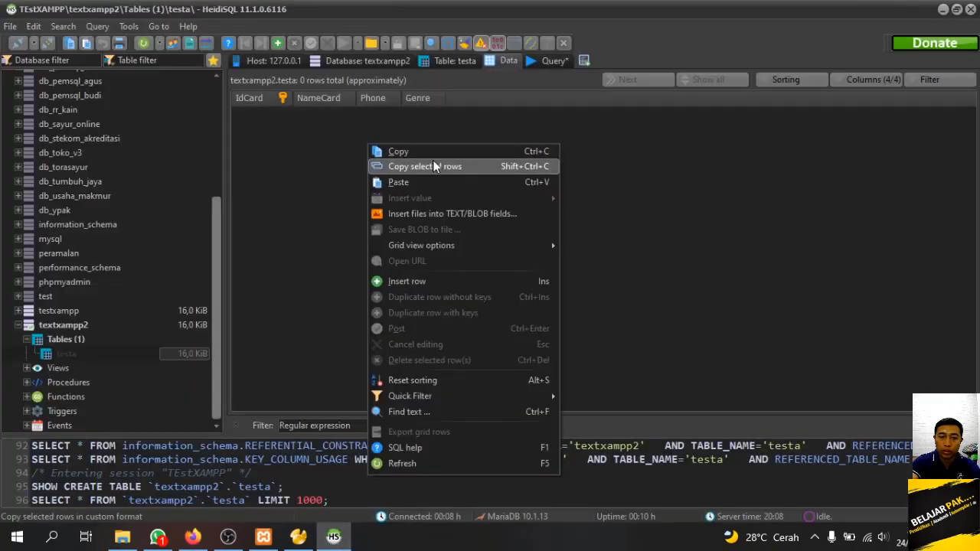
left_click(67, 339)
left_click(76, 353)
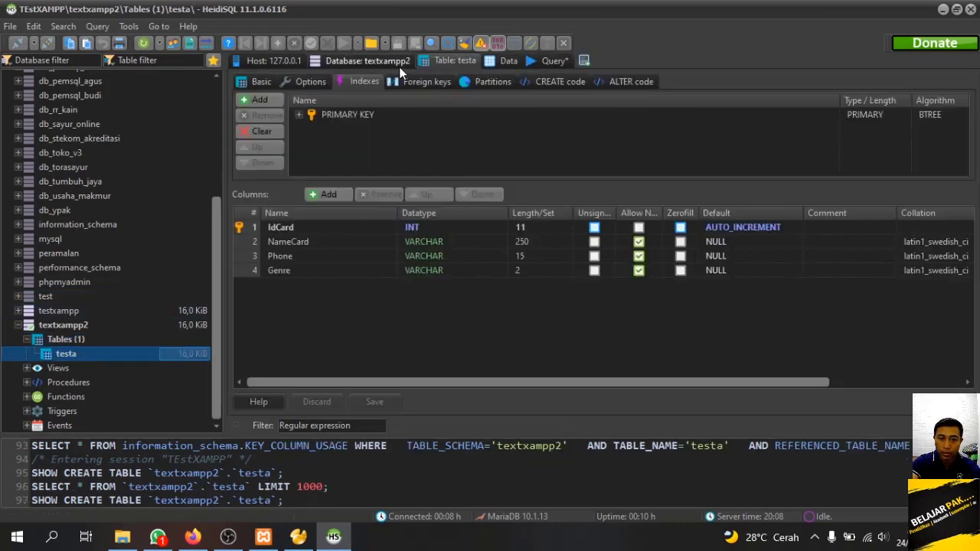
left_click(499, 61)
right_click(335, 159)
left_click(306, 164)
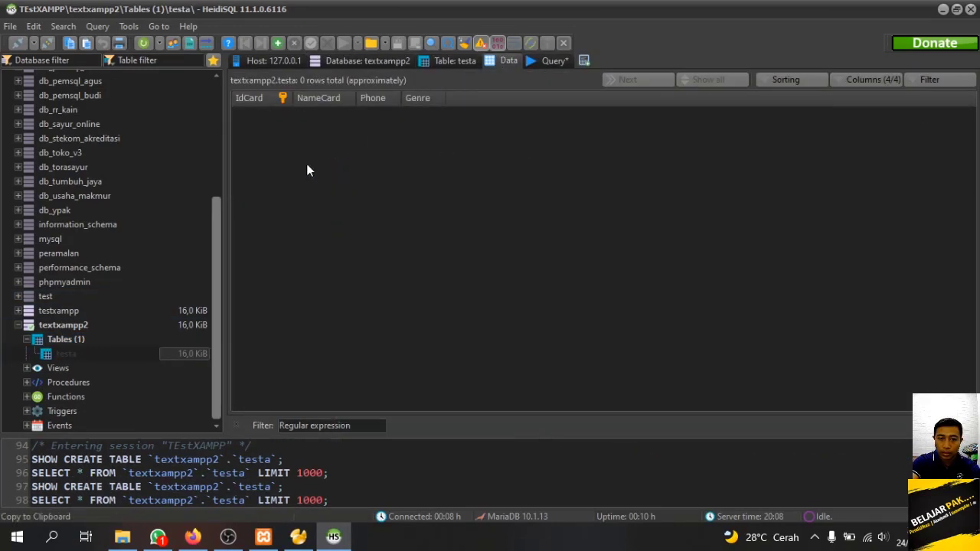
- Insert a row into testa with NameCard A, a phone number and Genre F
left_click(277, 43)
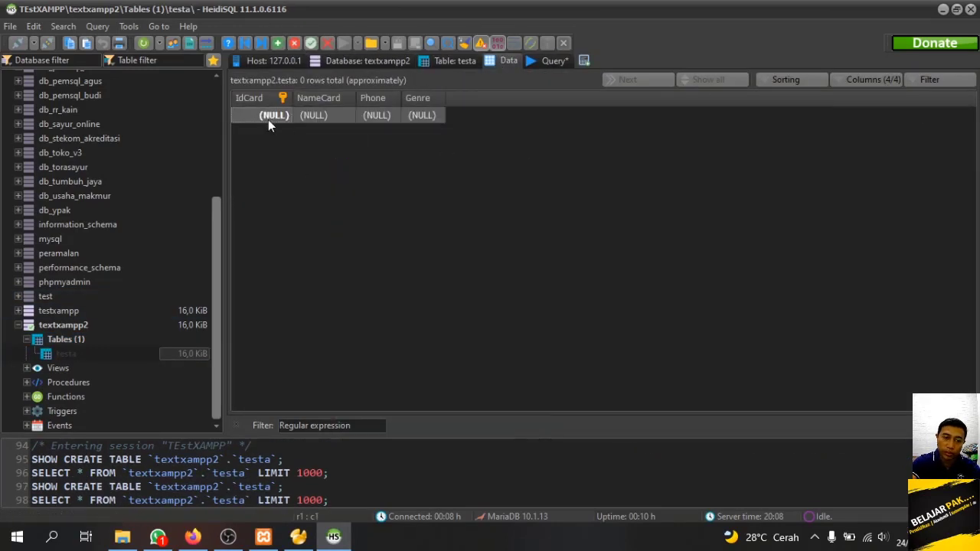
double_click(322, 115)
type("A")
key("Tab")
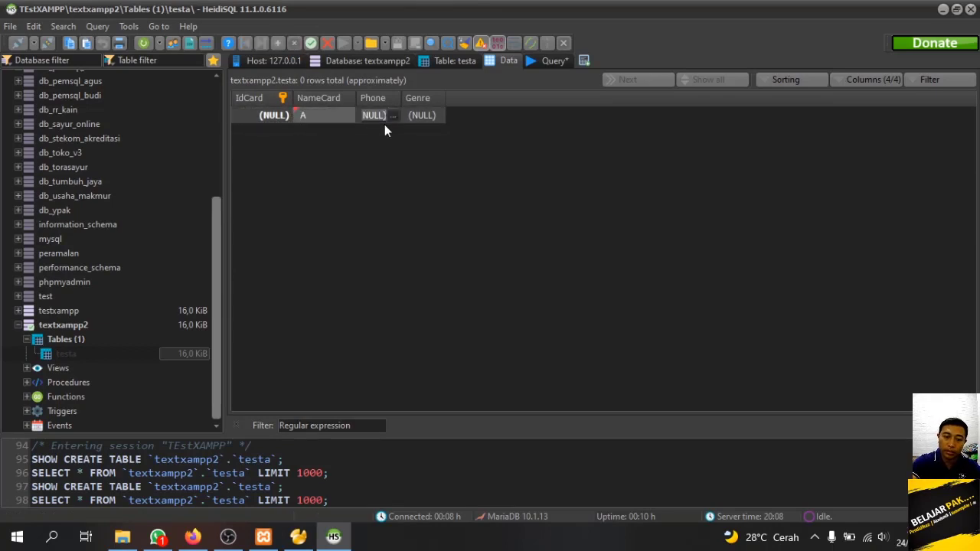
type("000")
key("Tab")
type("F")
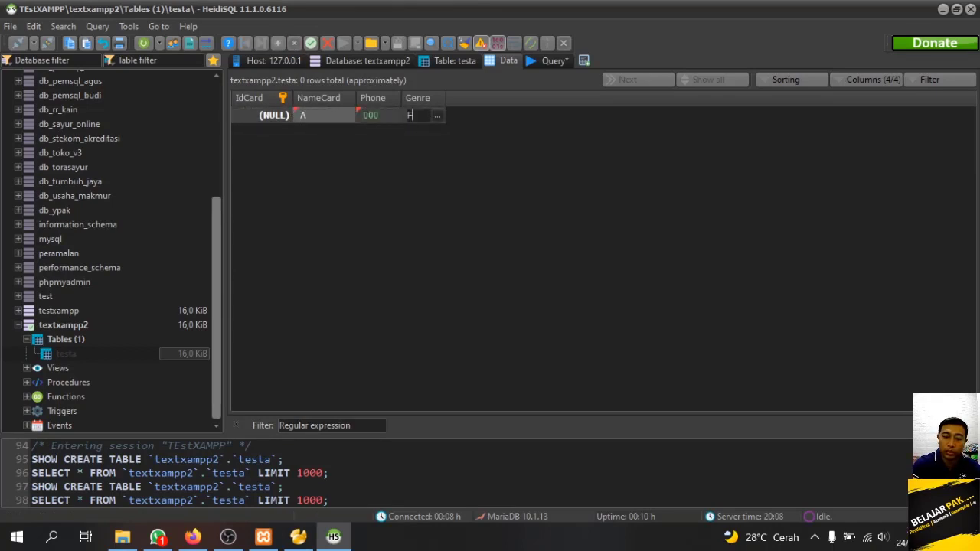
key("Return")
- Add a second row to testa with NameCard B, a phone number and Genre M
key("Insert")
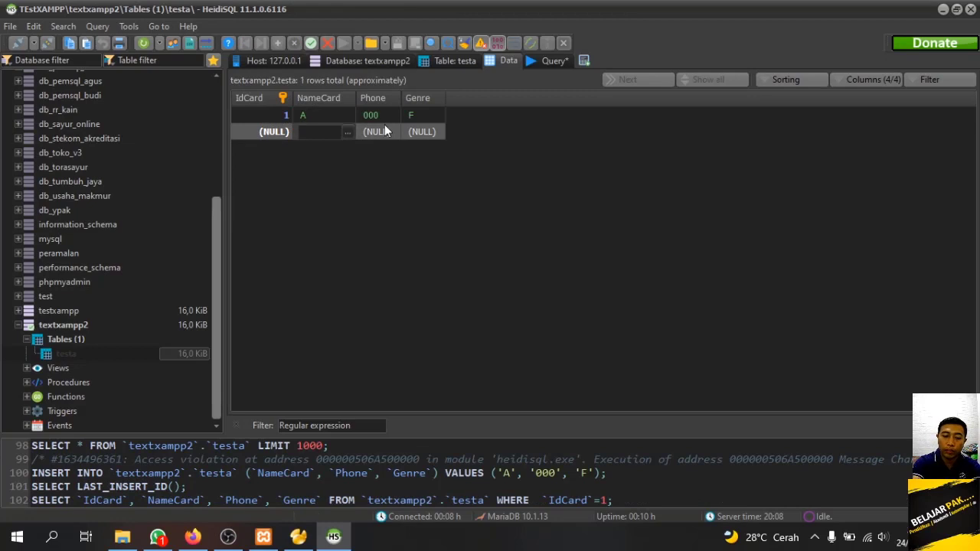
type("B")
key("Tab")
type("8012")
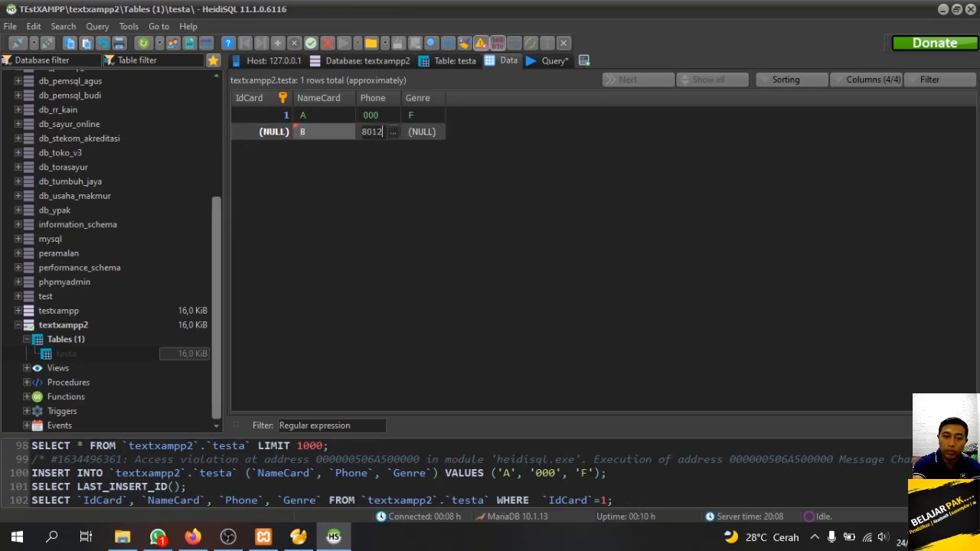
key("Tab")
type("M")
key("Return")
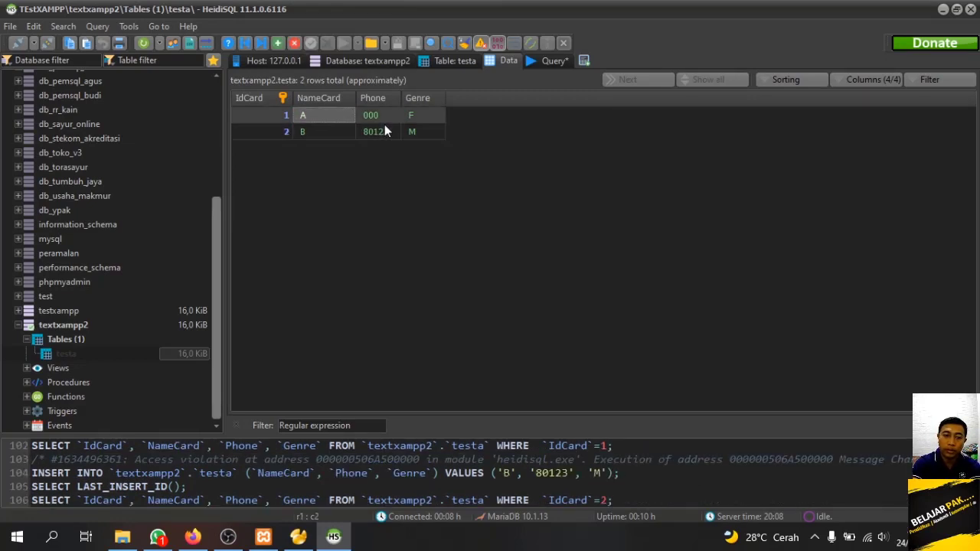
- Switch to phpMyAdmin in Firefox, reload the testa rows and compare them with the data in HeidiSQL
left_click(192, 537)
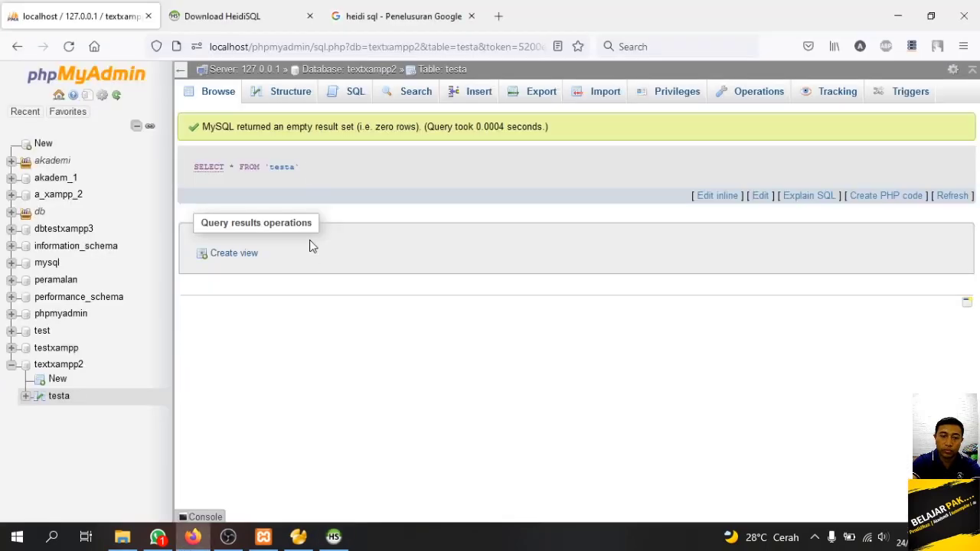
left_click(221, 94)
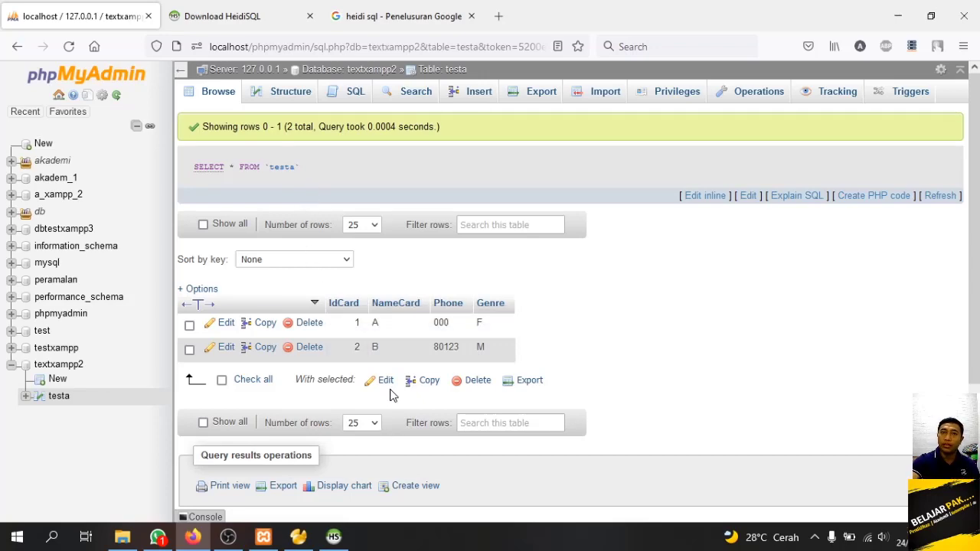
left_click(333, 537)
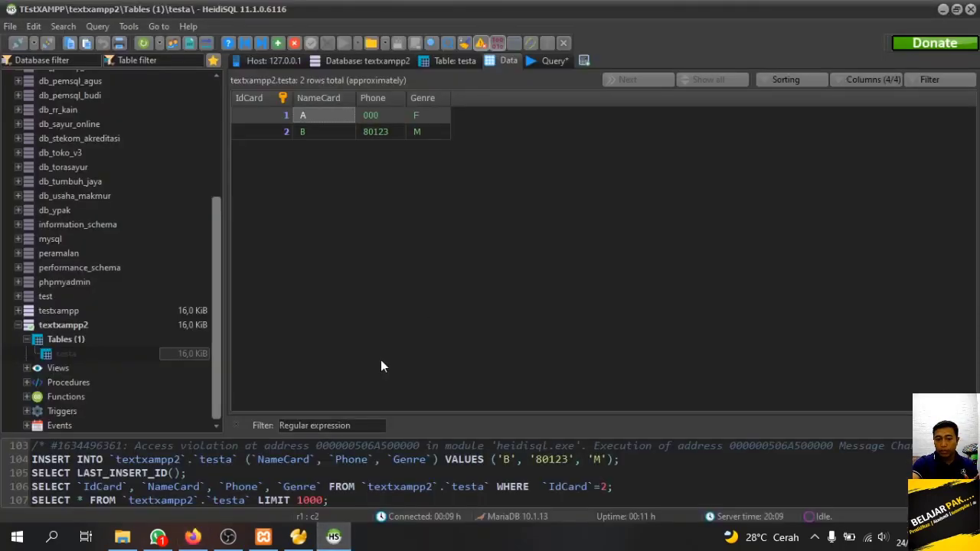
left_click(333, 537)
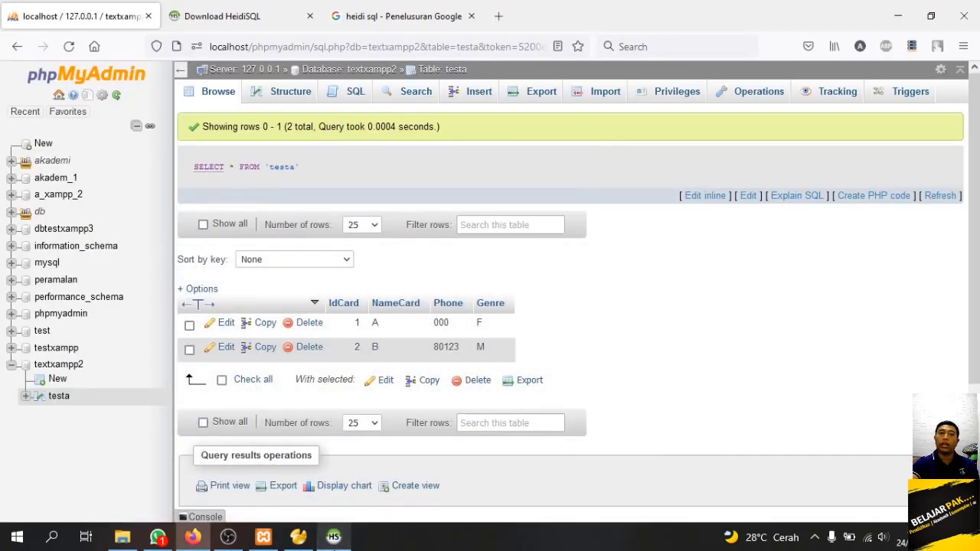
- Open localhost/ in a new browser tab and look over the XAMPP dashboard page
left_click(498, 14)
type("localhost/")
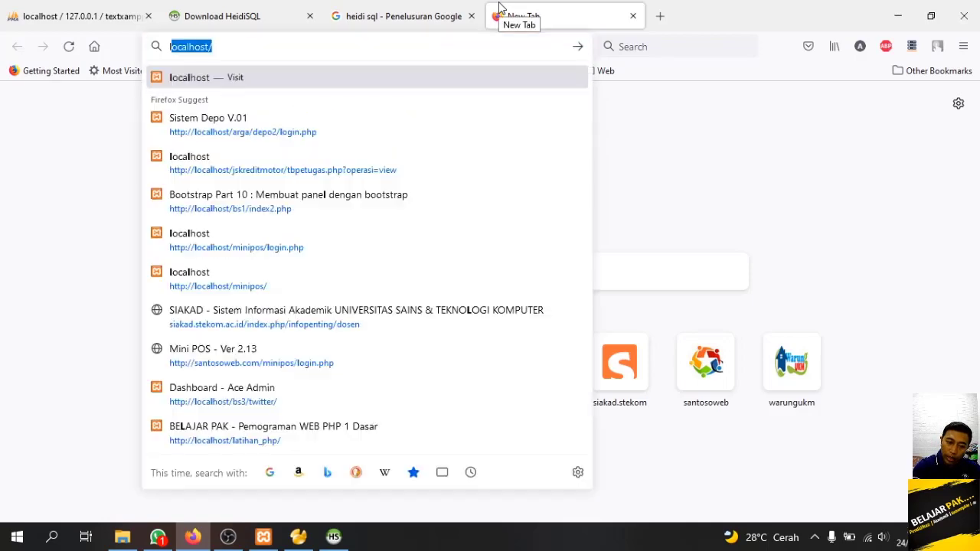
key("Return")
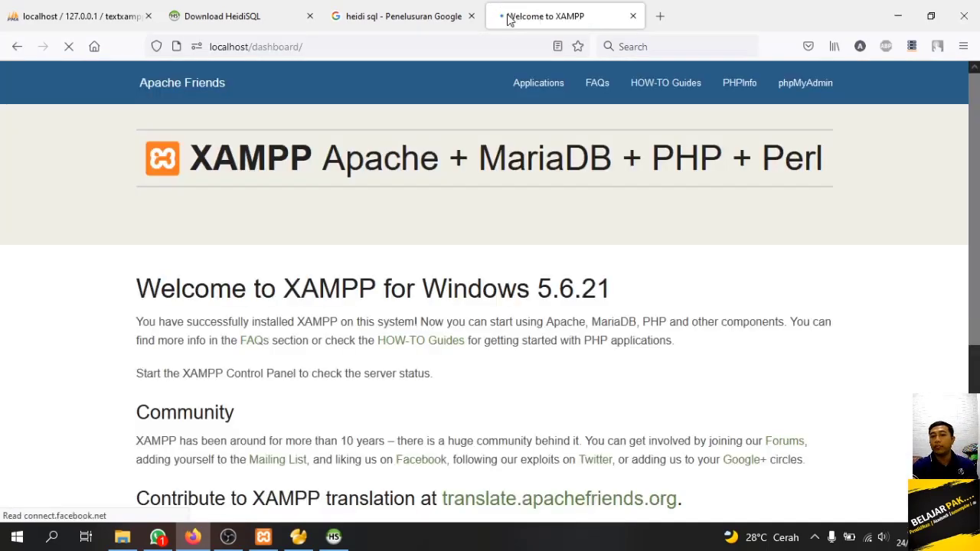
scroll(529, 191, "down", 3)
scroll(517, 199, "up", 3)
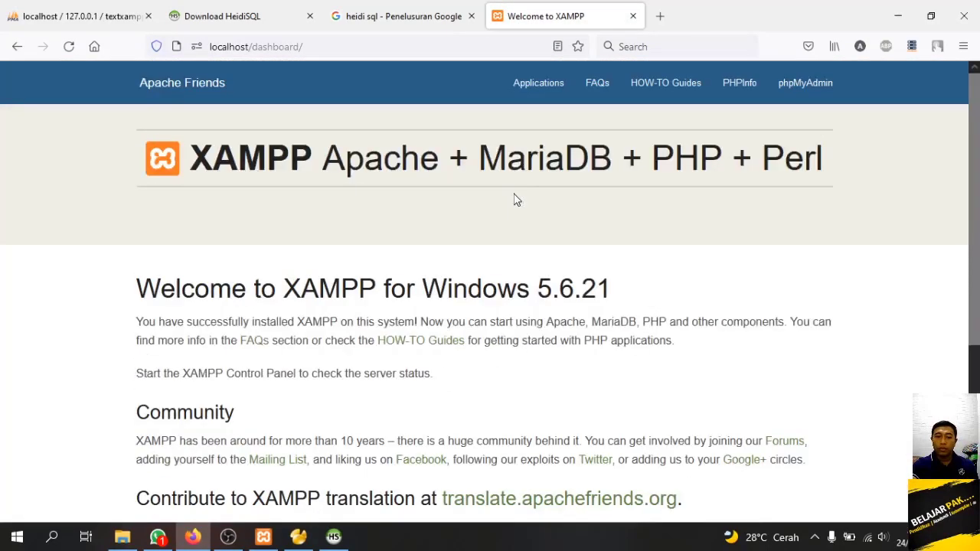